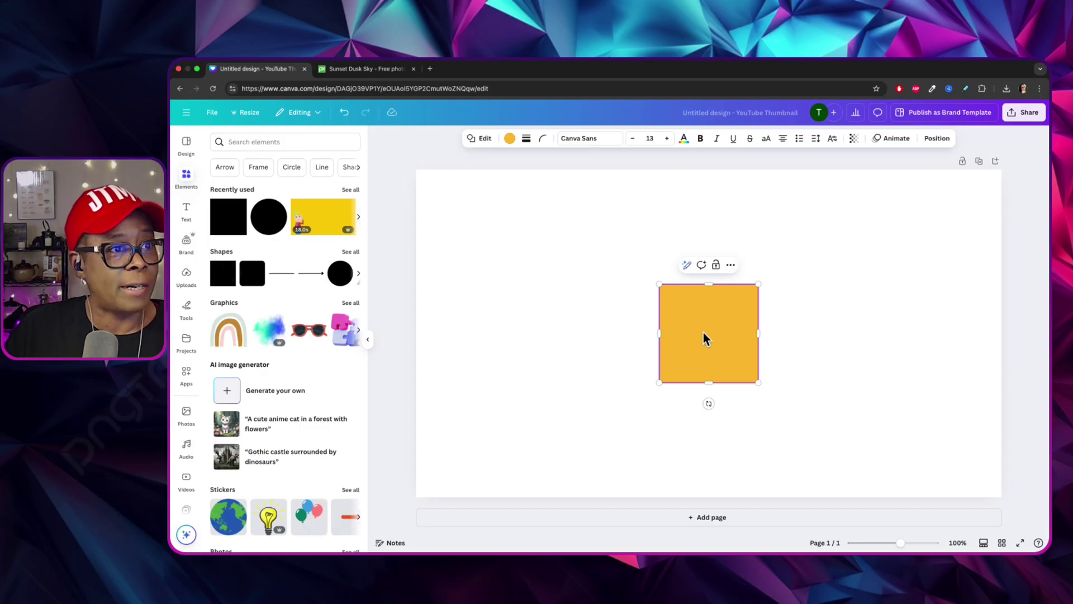
Stretch the yellow square into a rectangle filling the page inside its margins and recolor it black.
{"action": "double_click", "coordinate": [706, 337]}
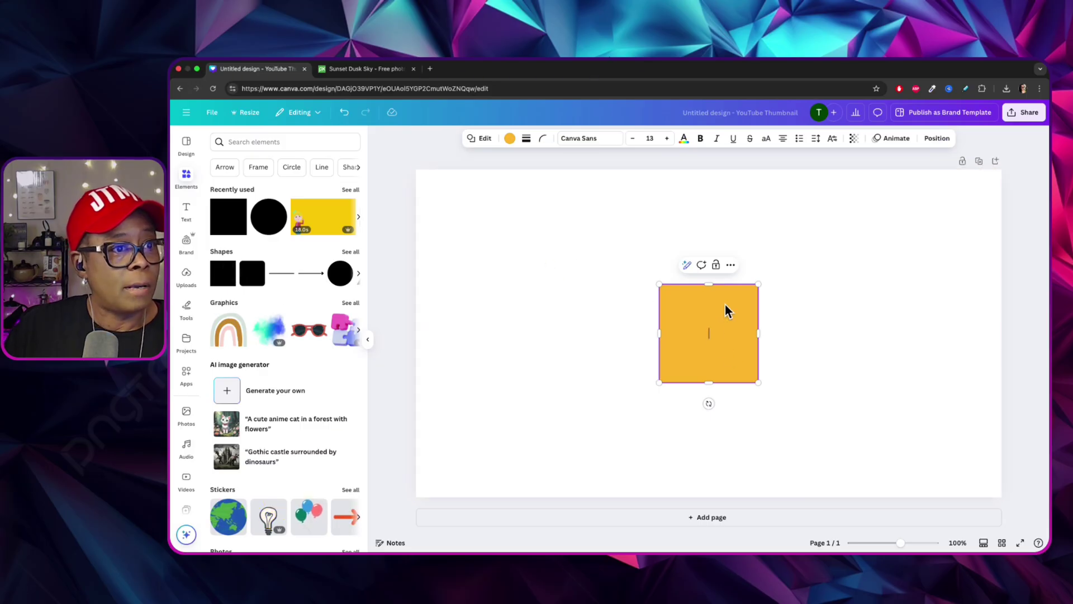
{"action": "left_click_drag", "start_coordinate": [725, 310], "coordinate": [519, 229]}
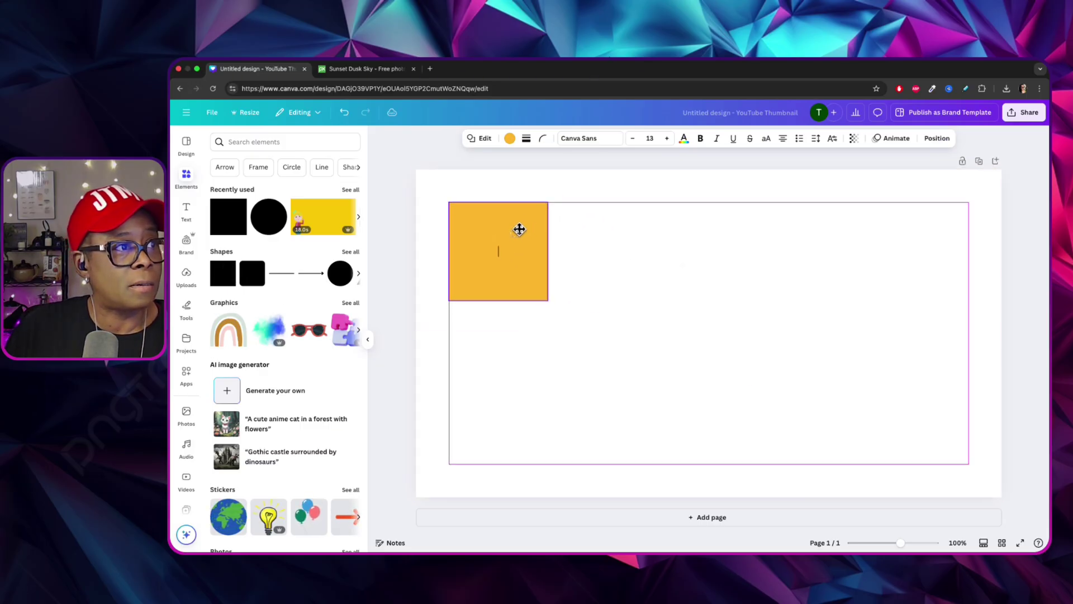
{"action": "left_click_drag", "start_coordinate": [547, 300], "coordinate": [683, 463]}
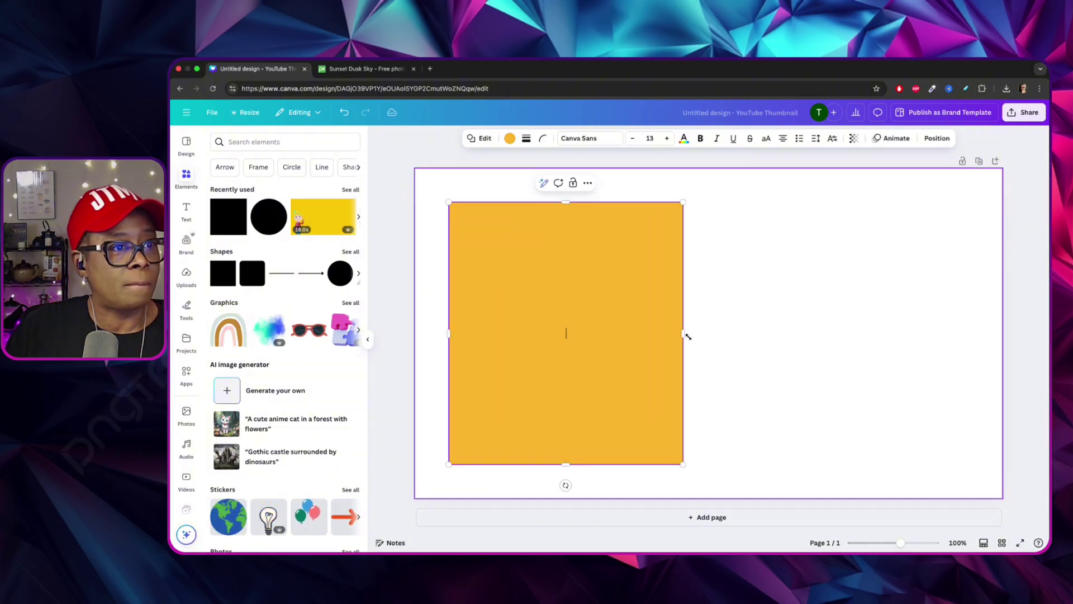
{"action": "left_click_drag", "start_coordinate": [684, 334], "coordinate": [970, 334]}
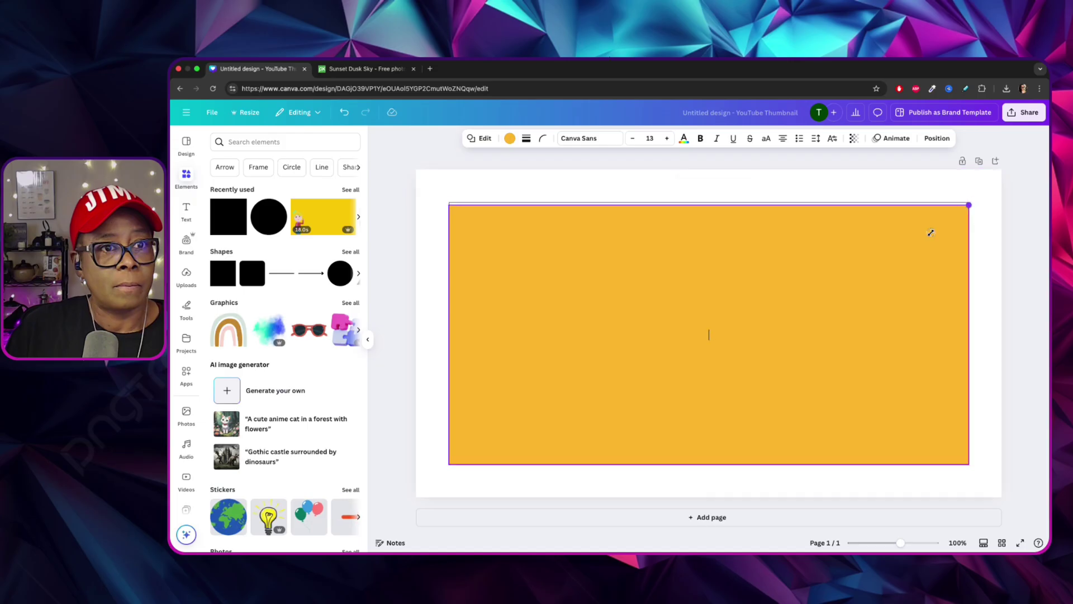
{"action": "mouse_move", "coordinate": [969, 205]}
{"action": "left_mouse_down"}
{"action": "mouse_move", "coordinate": [960, 211]}
{"action": "mouse_move", "coordinate": [968, 205]}
{"action": "left_mouse_up"}
{"action": "left_click_drag", "start_coordinate": [709, 205], "coordinate": [709, 202]}
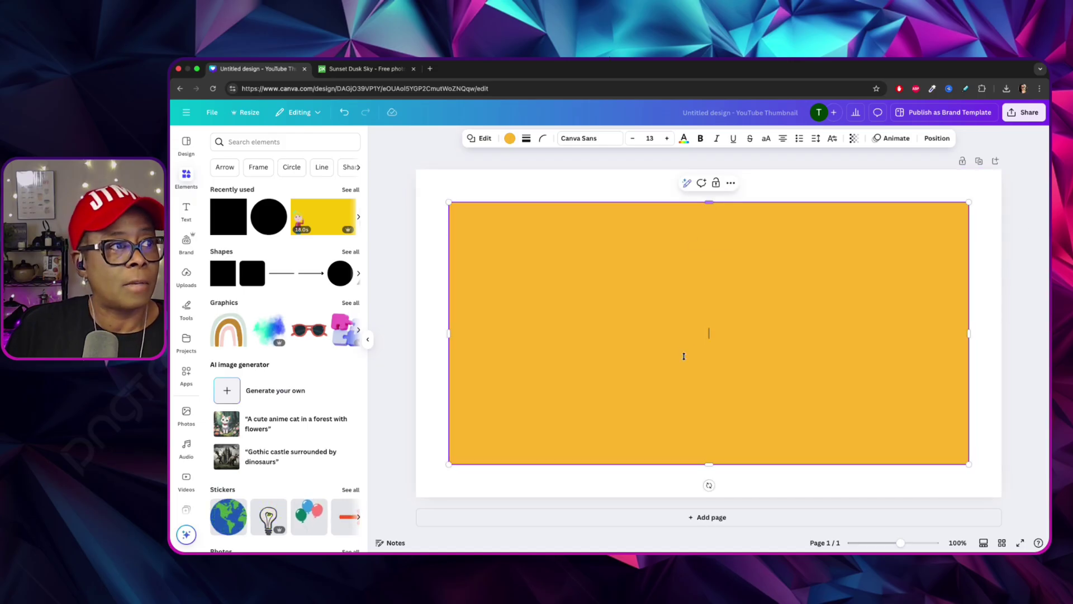
{"action": "left_click", "coordinate": [510, 138]}
{"action": "left_click", "coordinate": [274, 207]}
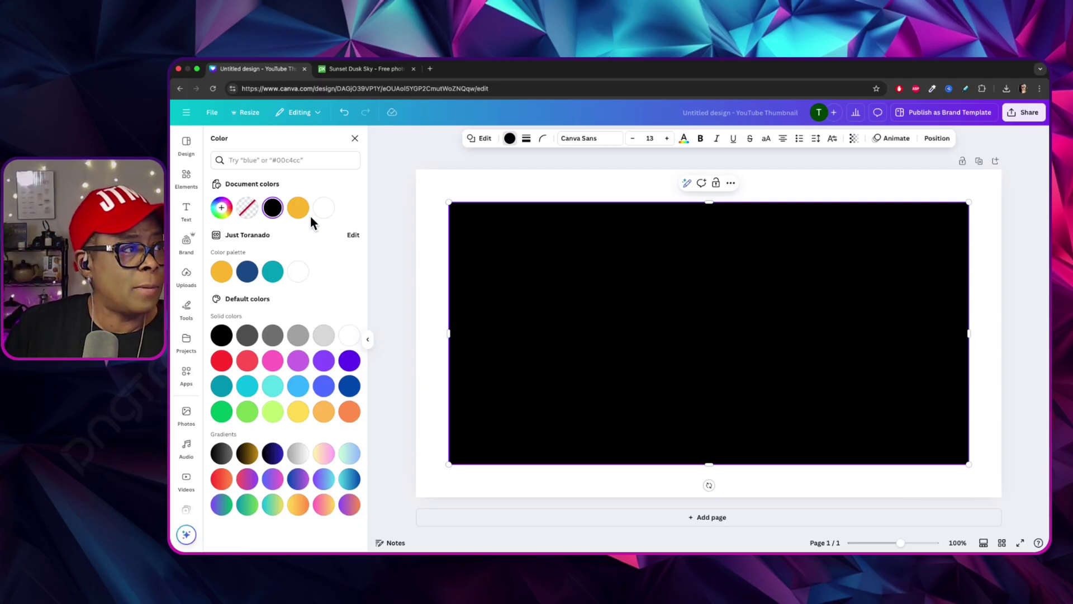
Add a text box in the brand Title style and color its text white.
{"action": "left_click", "coordinate": [189, 208]}
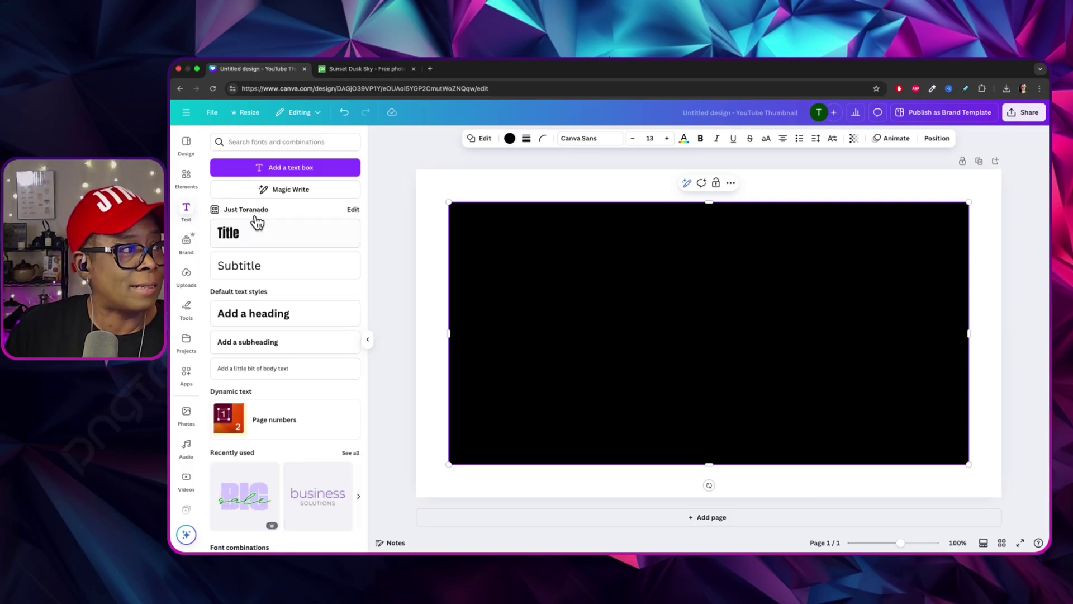
{"action": "left_click", "coordinate": [250, 226]}
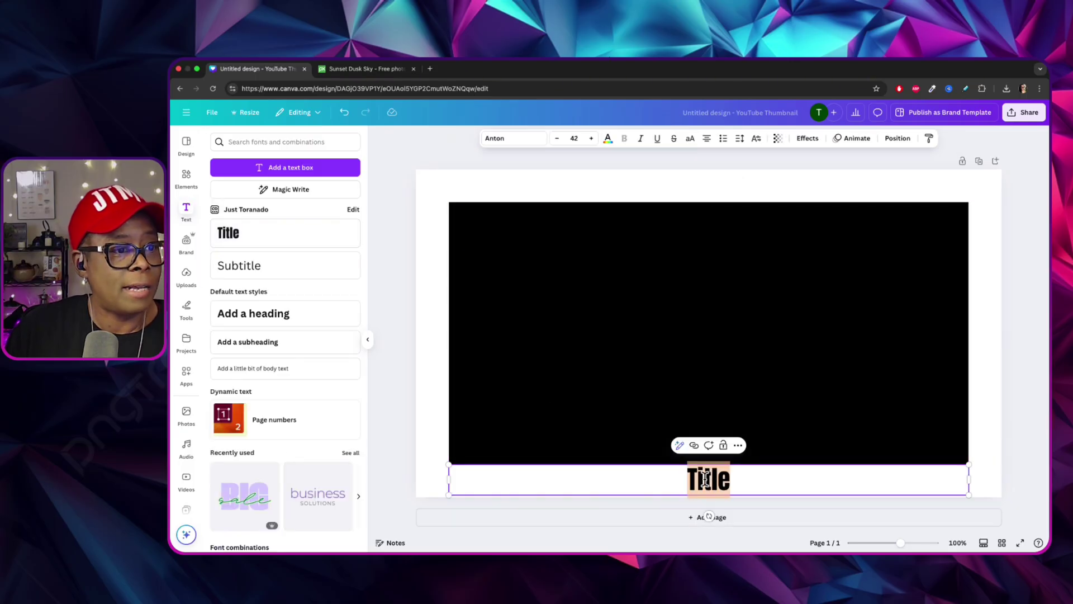
{"action": "left_click", "coordinate": [609, 138]}
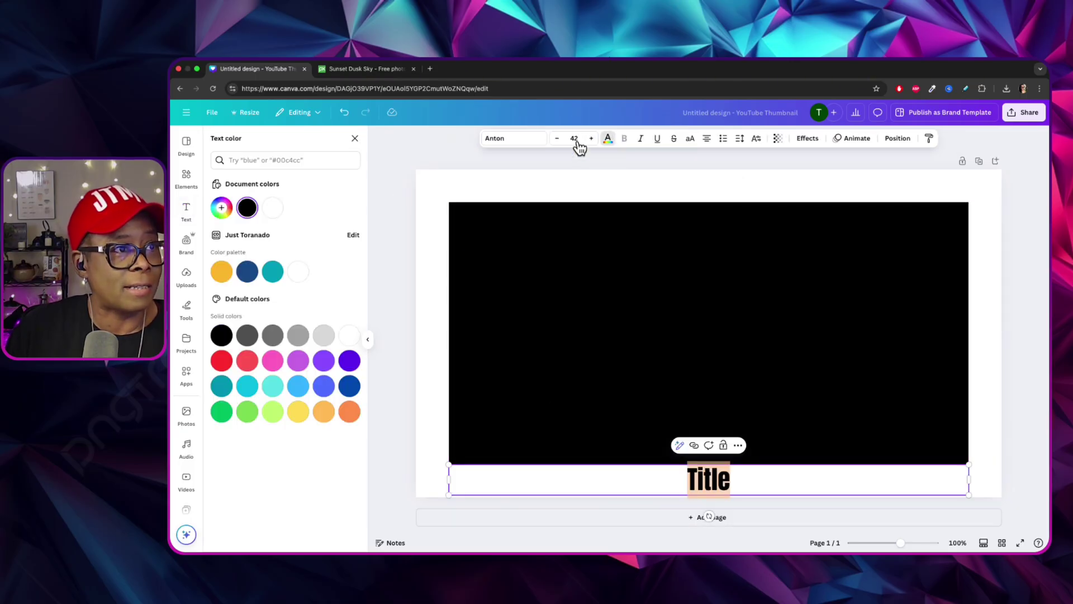
{"action": "left_click", "coordinate": [271, 208]}
{"action": "left_click", "coordinate": [707, 485]}
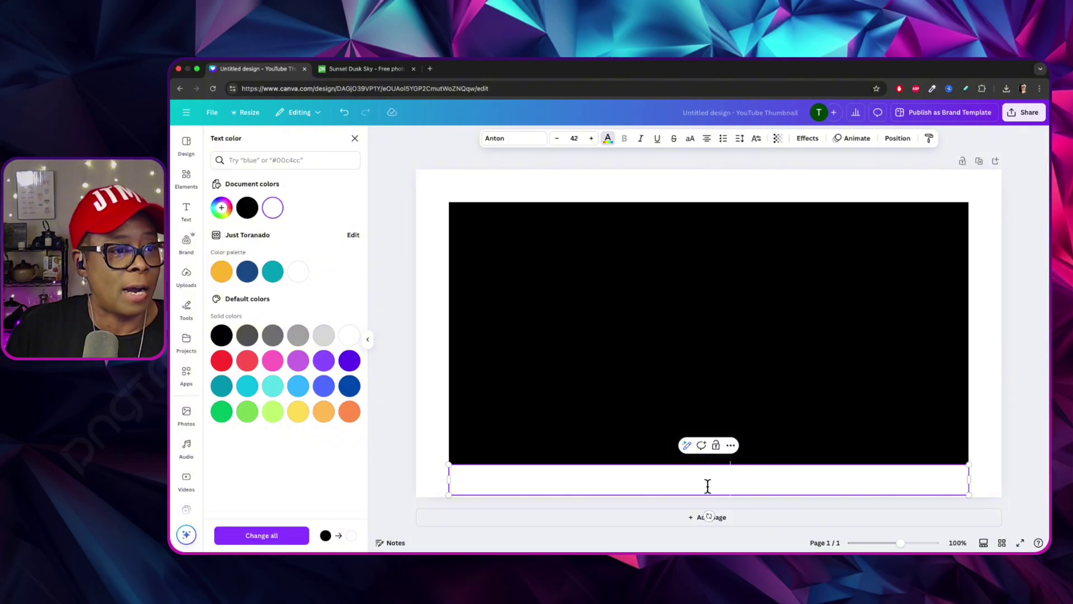
{"action": "key", "text": "Escape"}
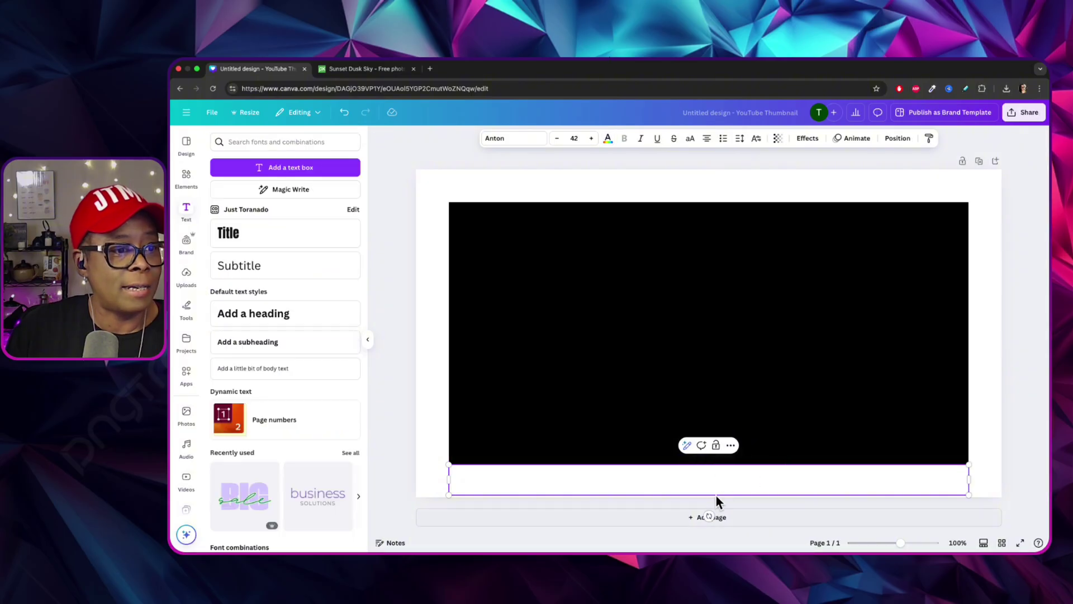
Move the title onto the middle of the black rectangle and replace its text with WARRIOR.
{"action": "left_click", "coordinate": [504, 387]}
{"action": "left_click_drag", "start_coordinate": [729, 471], "coordinate": [723, 325]}
{"action": "double_click", "coordinate": [722, 324]}
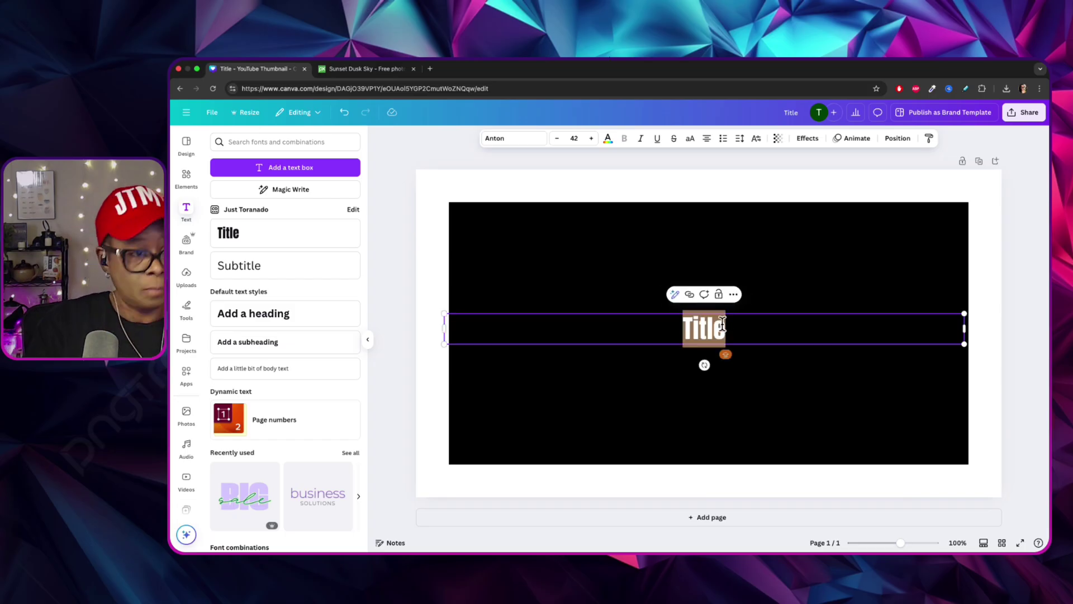
{"action": "type", "text": "WARRIOR"}
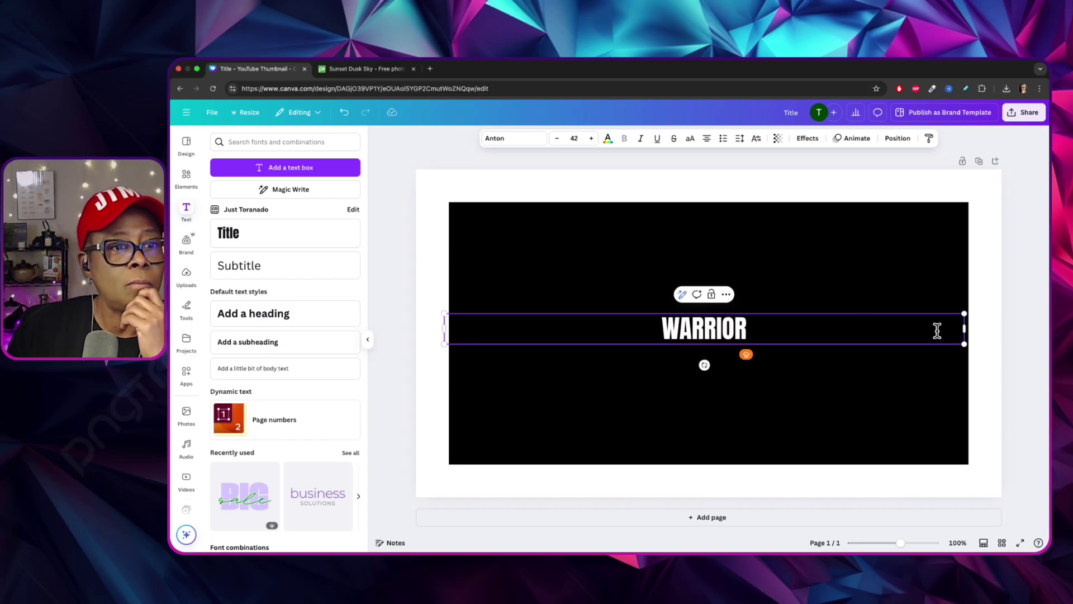
Enlarge the WARRIOR text to about size 225 and place it across the upper part of the black rectangle.
{"action": "left_click_drag", "start_coordinate": [964, 329], "coordinate": [945, 435]}
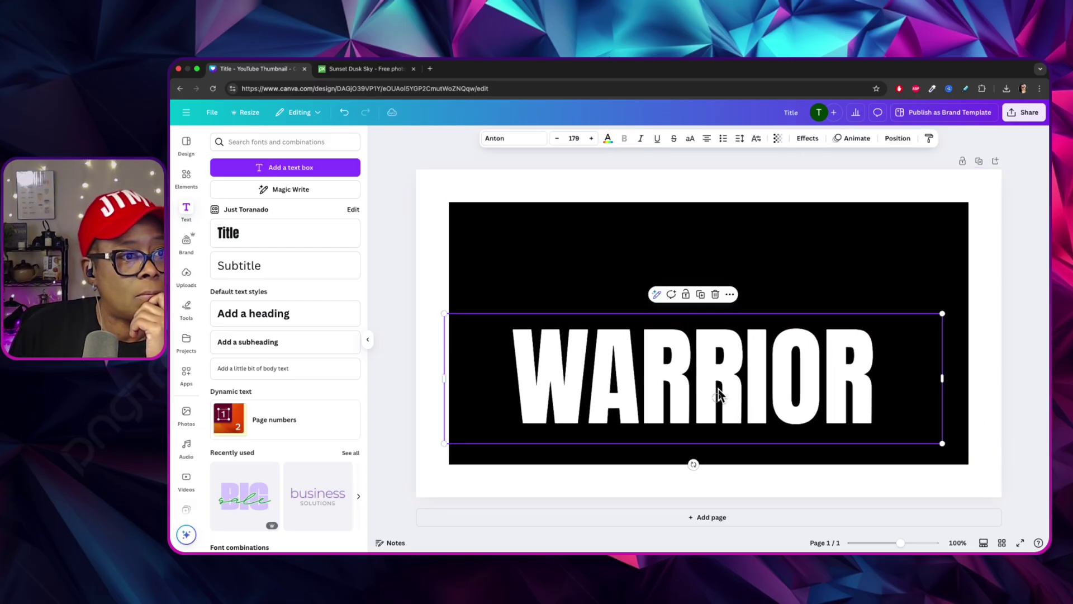
{"action": "left_click_drag", "start_coordinate": [719, 389], "coordinate": [729, 286]}
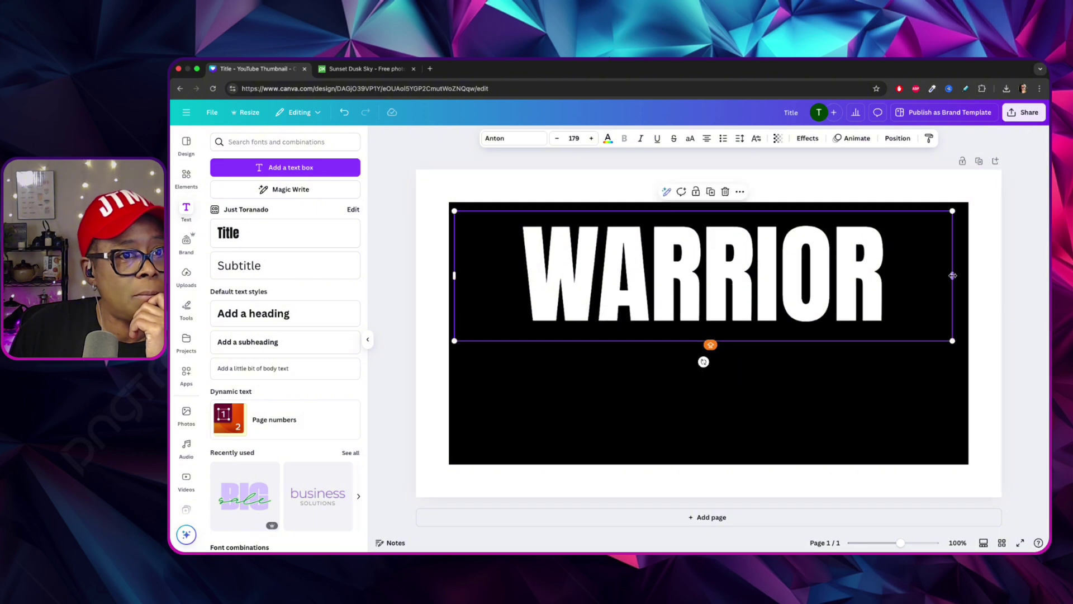
{"action": "left_click_drag", "start_coordinate": [953, 275], "coordinate": [850, 281]}
{"action": "left_click_drag", "start_coordinate": [849, 339], "coordinate": [942, 392]}
{"action": "left_click", "coordinate": [900, 414]}
{"action": "left_click", "coordinate": [821, 304]}
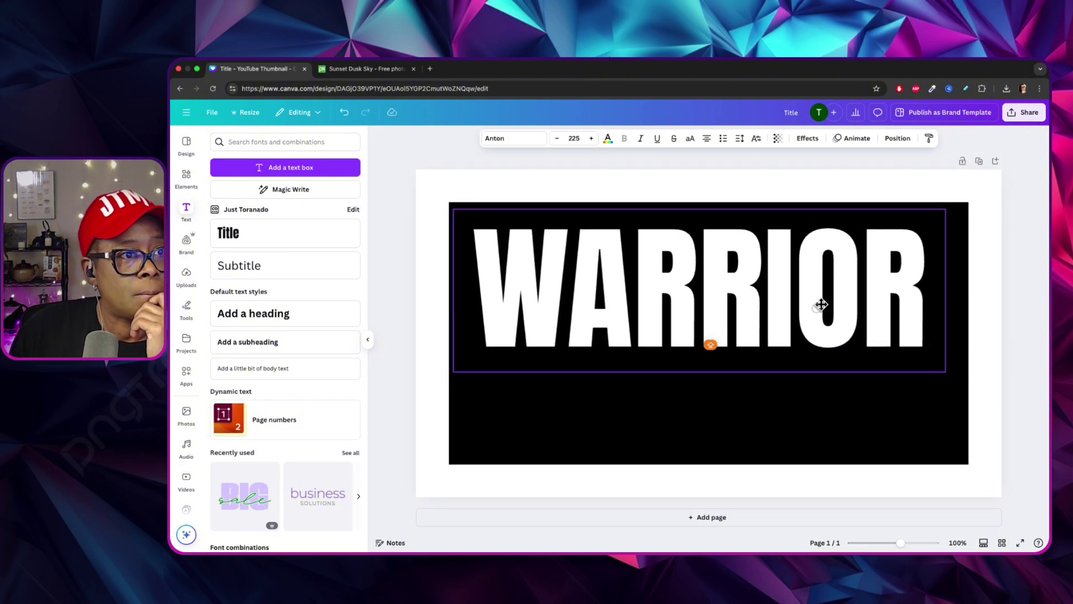
{"action": "left_click_drag", "start_coordinate": [821, 304], "coordinate": [827, 304]}
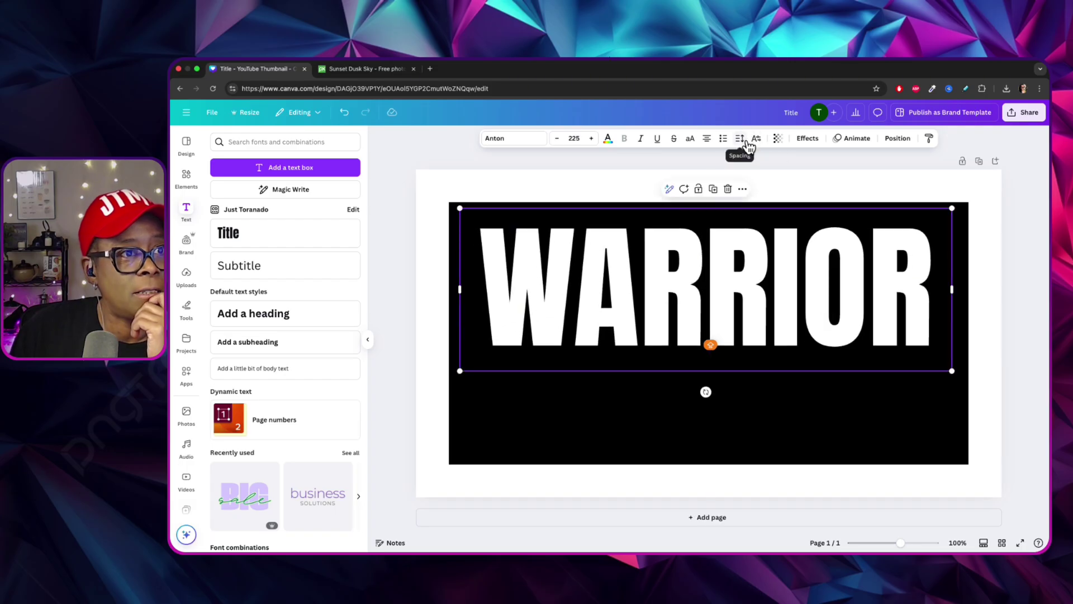
Increase the WARRIOR text's letter spacing, keeping it on one line, and scale it down to about size 178.
{"action": "left_click", "coordinate": [745, 136]}
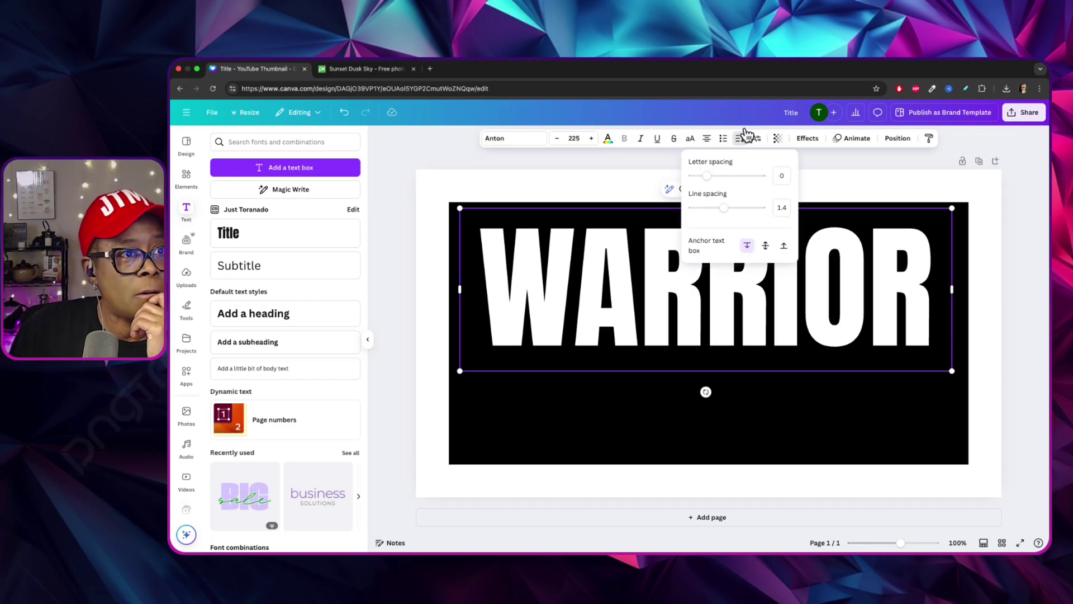
{"action": "left_click_drag", "start_coordinate": [715, 171], "coordinate": [723, 173]}
{"action": "left_click_drag", "start_coordinate": [955, 384], "coordinate": [1062, 313]}
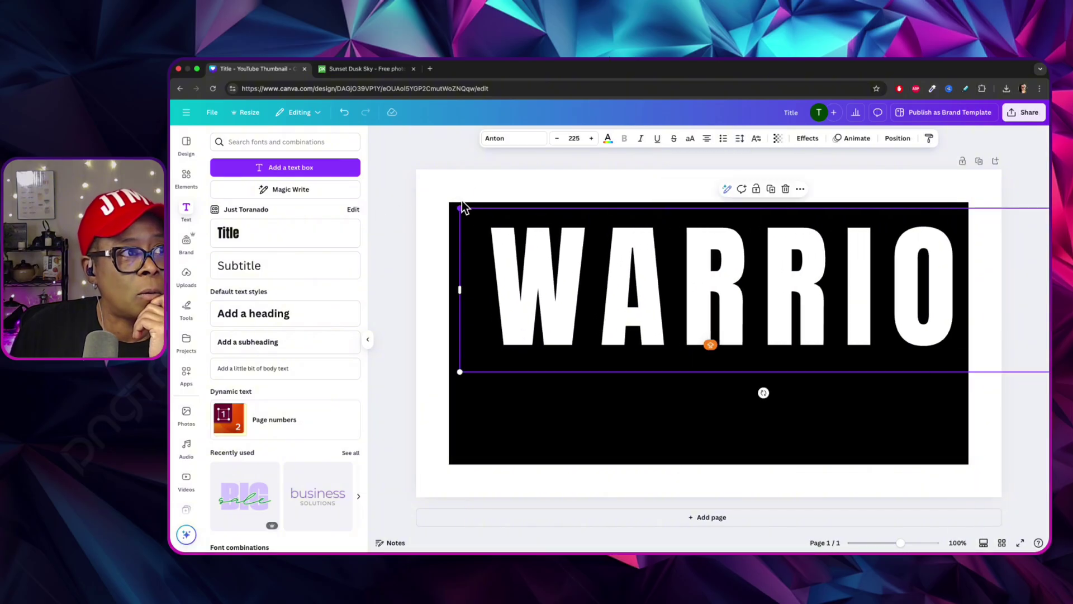
{"action": "left_click_drag", "start_coordinate": [463, 207], "coordinate": [573, 287]}
{"action": "left_click", "coordinate": [793, 357]}
{"action": "left_click_drag", "start_coordinate": [784, 350], "coordinate": [766, 314]}
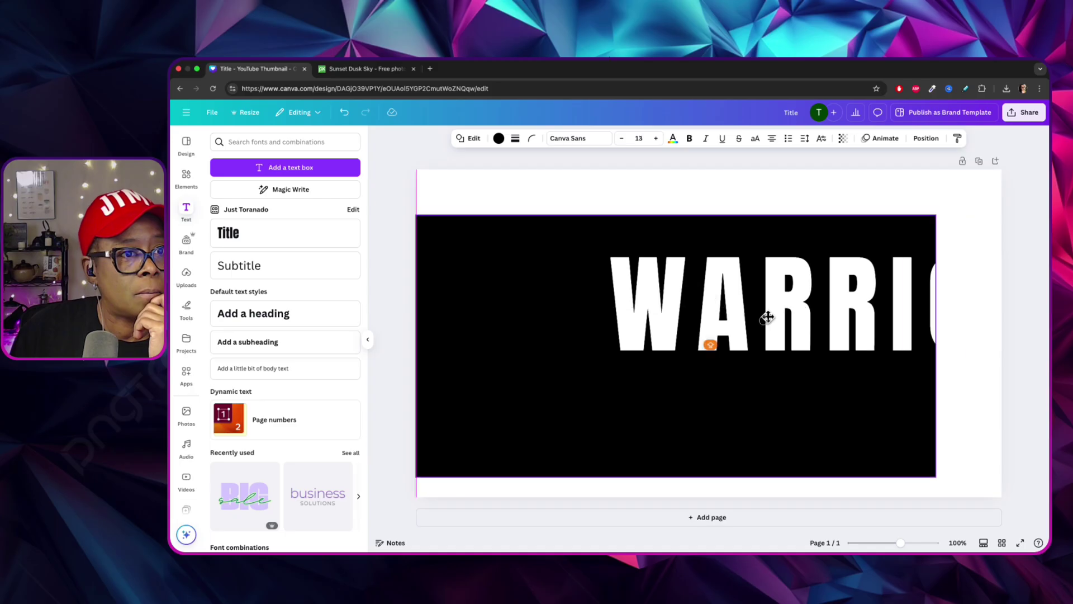
{"action": "left_click", "coordinate": [344, 112]}
Center the WARRIOR text along the black rectangle's upper edge and slightly reduce its letter spacing.
{"action": "left_click", "coordinate": [727, 268]}
{"action": "left_click_drag", "start_coordinate": [727, 269], "coordinate": [621, 225]}
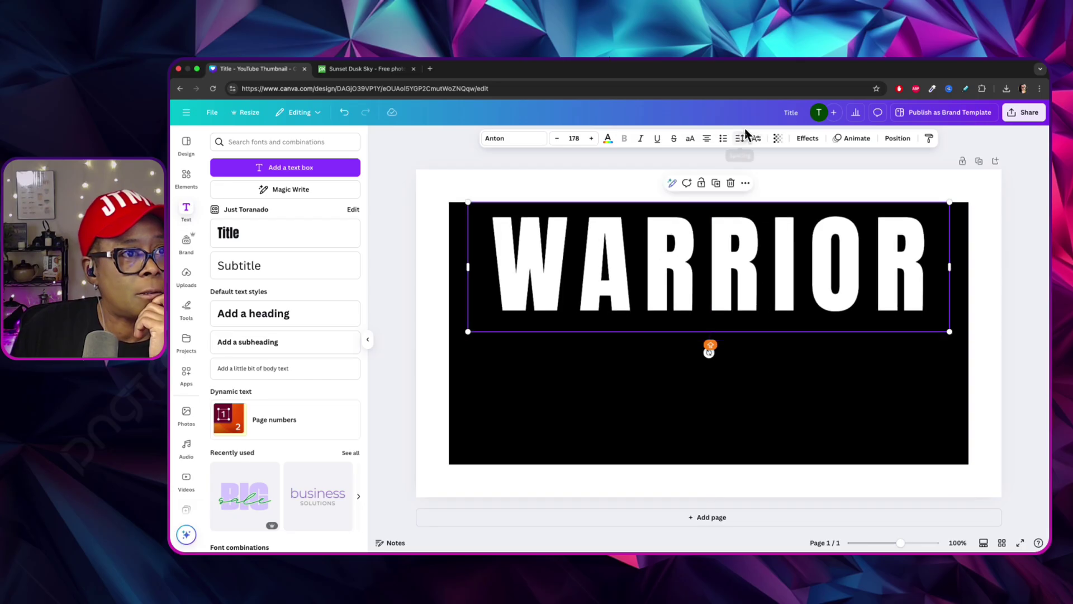
{"action": "left_click", "coordinate": [741, 137]}
{"action": "left_click_drag", "start_coordinate": [722, 169], "coordinate": [719, 172]}
{"action": "left_click", "coordinate": [660, 363]}
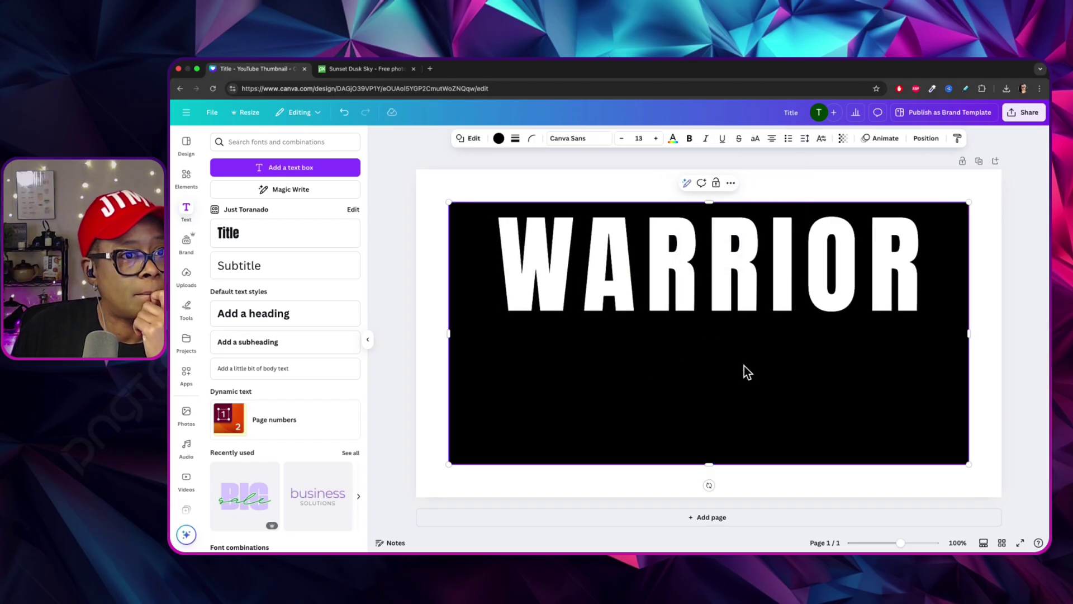
Enlarge the WARRIOR text to about size 181 and recenter it horizontally on the black rectangle.
{"action": "left_click", "coordinate": [781, 263]}
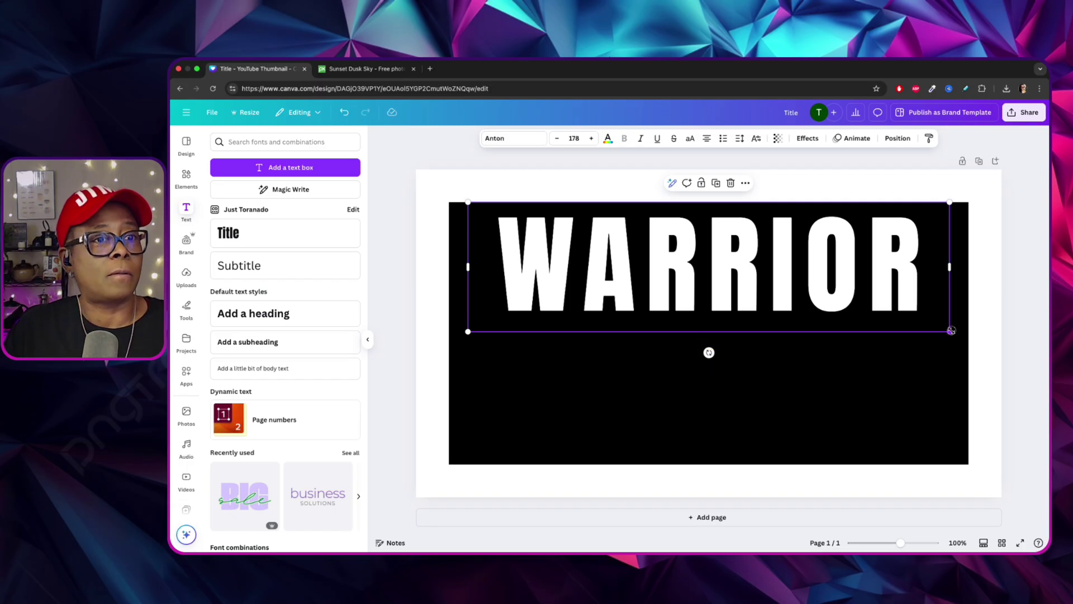
{"action": "left_click_drag", "start_coordinate": [951, 331], "coordinate": [984, 360]}
{"action": "left_click", "coordinate": [771, 260]}
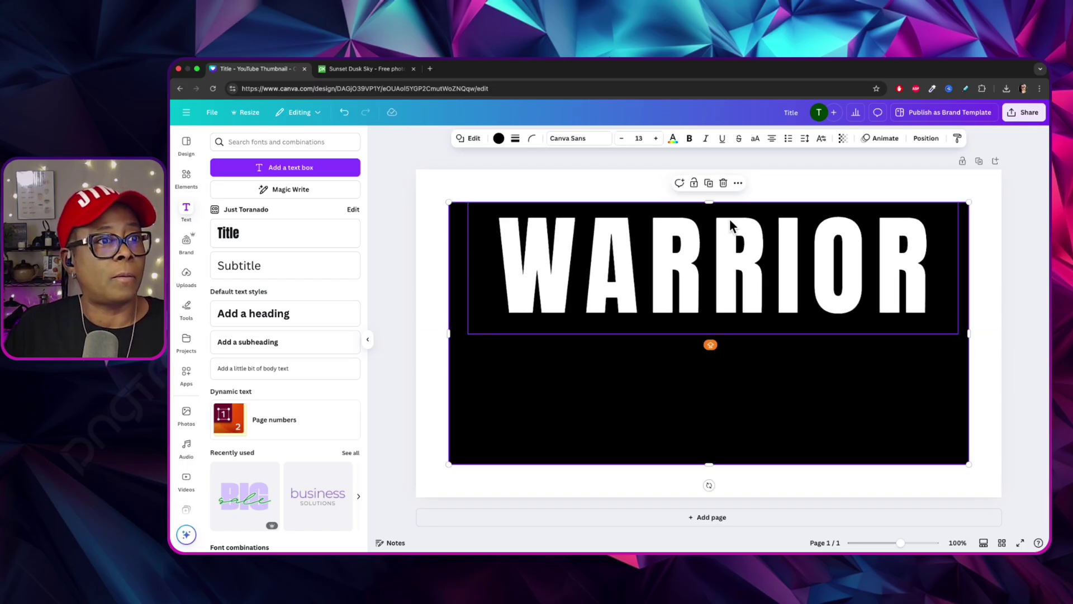
{"action": "left_click_drag", "start_coordinate": [729, 221], "coordinate": [722, 252]}
{"action": "left_click", "coordinate": [741, 345]}
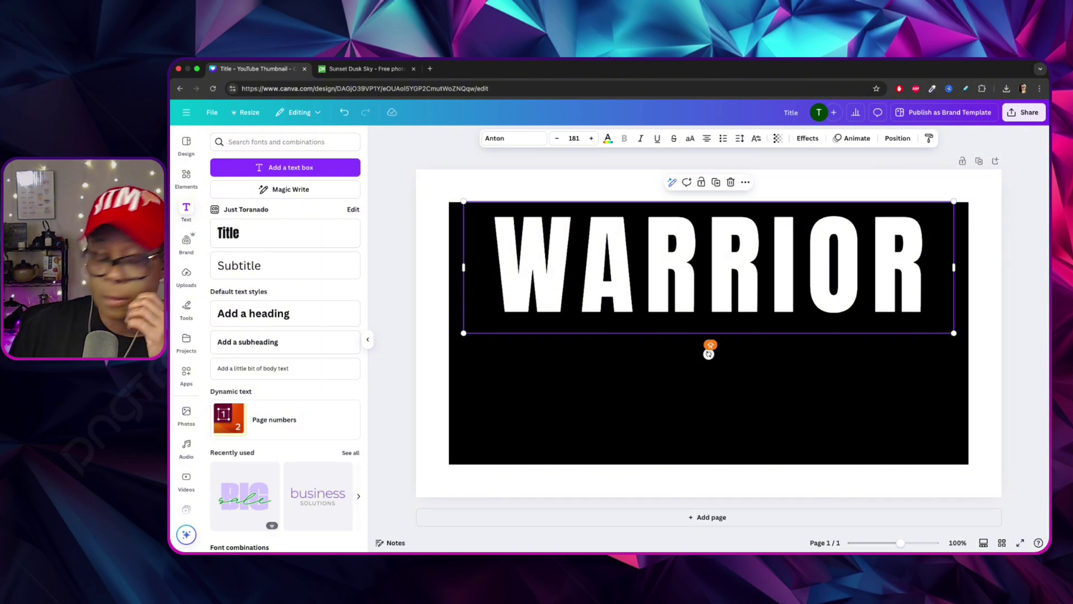
{"action": "left_click", "coordinate": [976, 391]}
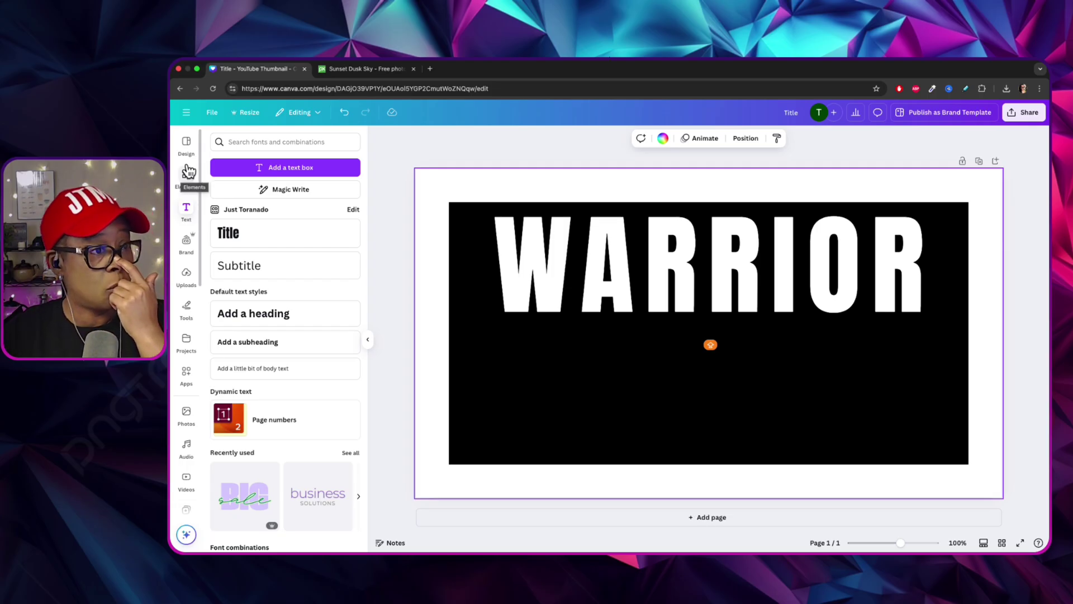
Add a square shape, place it directly below the letter W, and fill it white.
{"action": "left_click", "coordinate": [188, 173]}
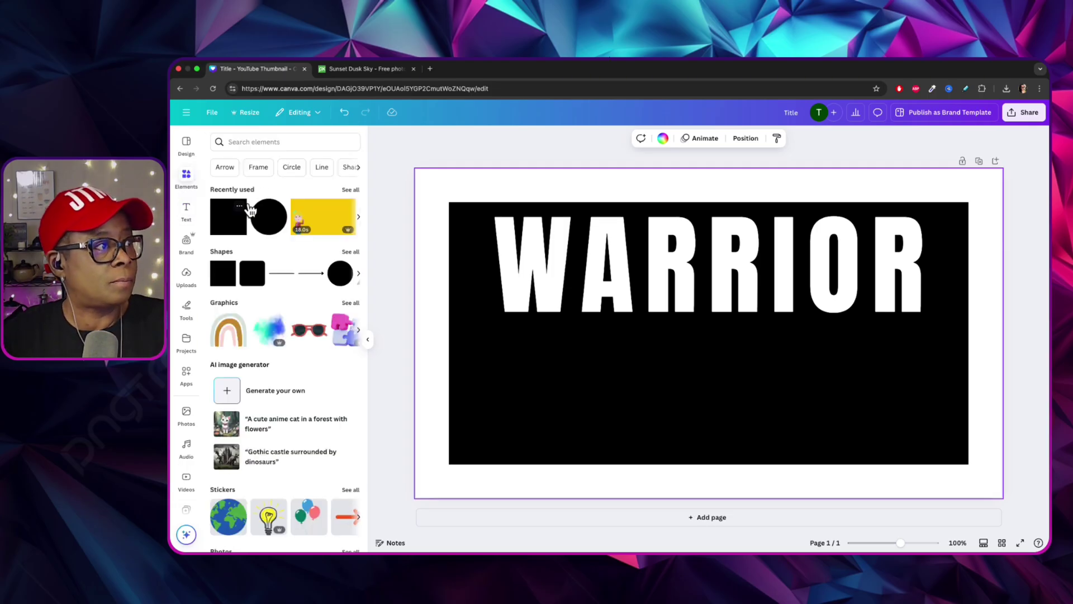
{"action": "left_click", "coordinate": [232, 273]}
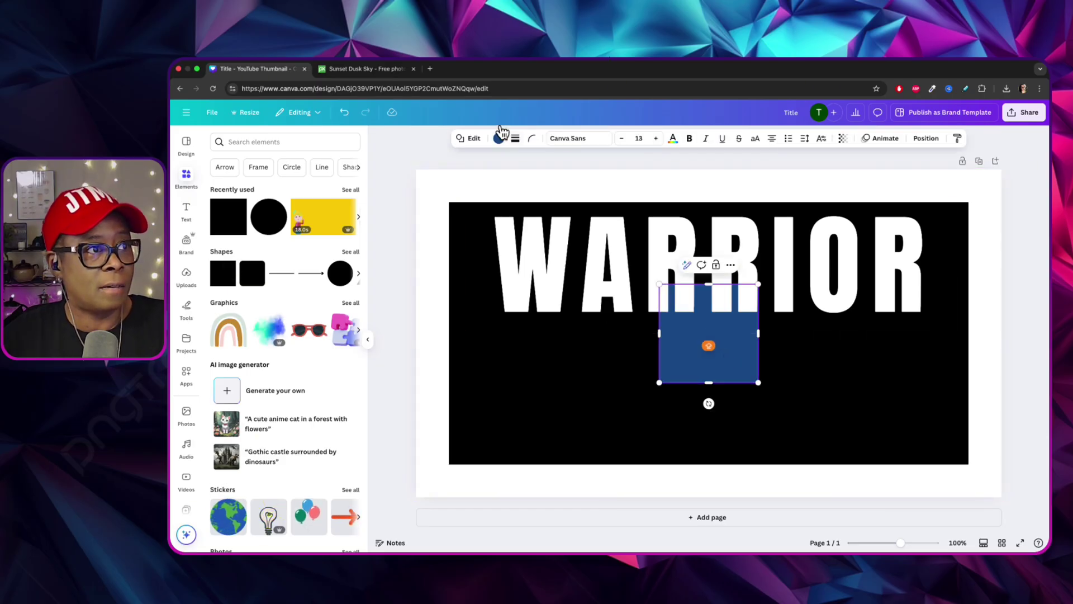
{"action": "left_click_drag", "start_coordinate": [740, 358], "coordinate": [586, 380]}
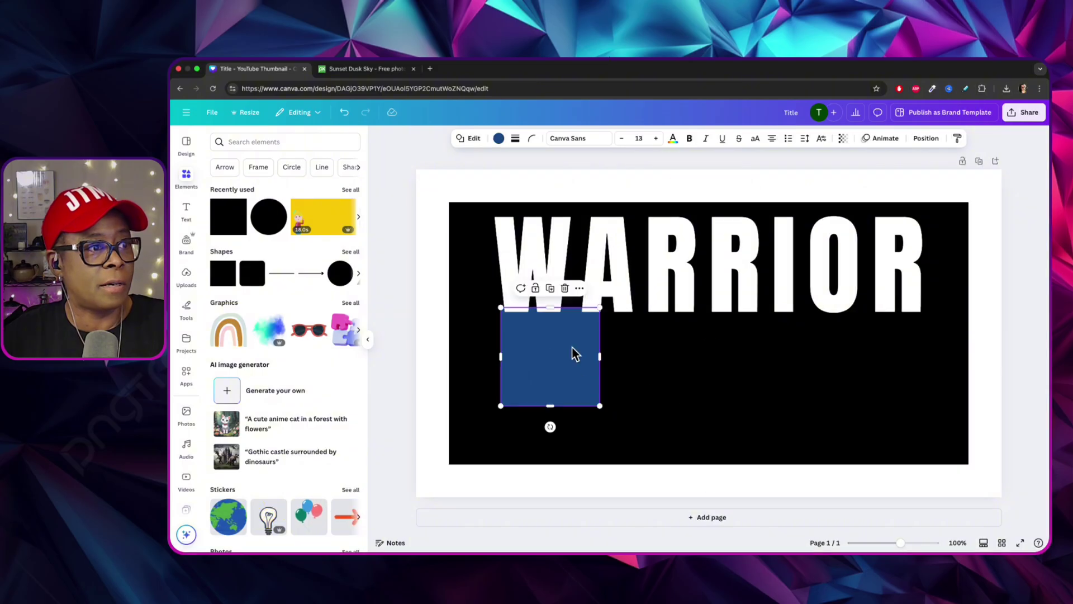
{"action": "left_click", "coordinate": [498, 138]}
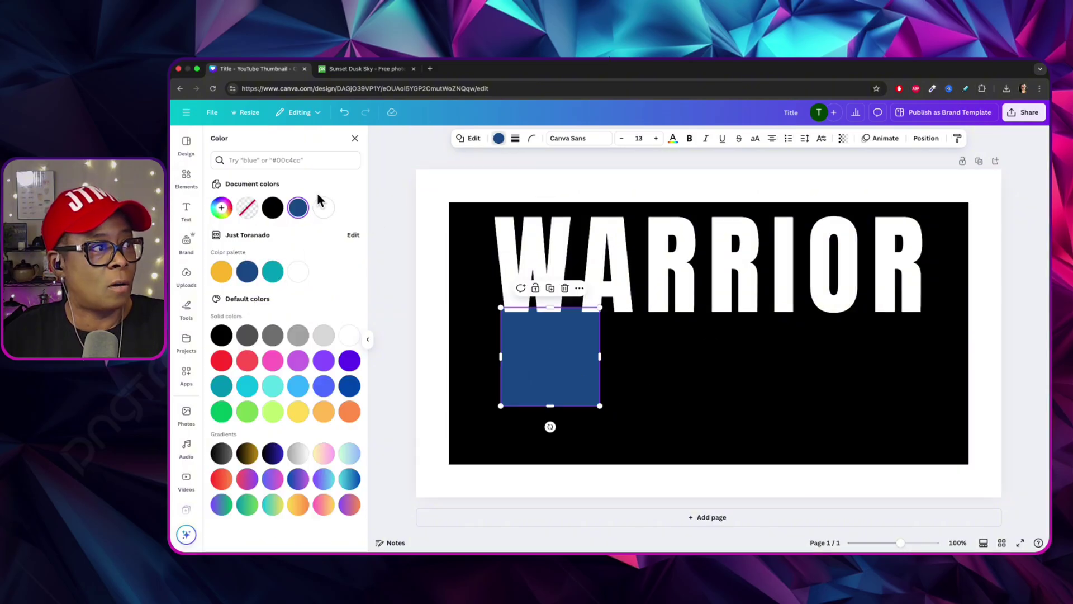
{"action": "left_click", "coordinate": [323, 207]}
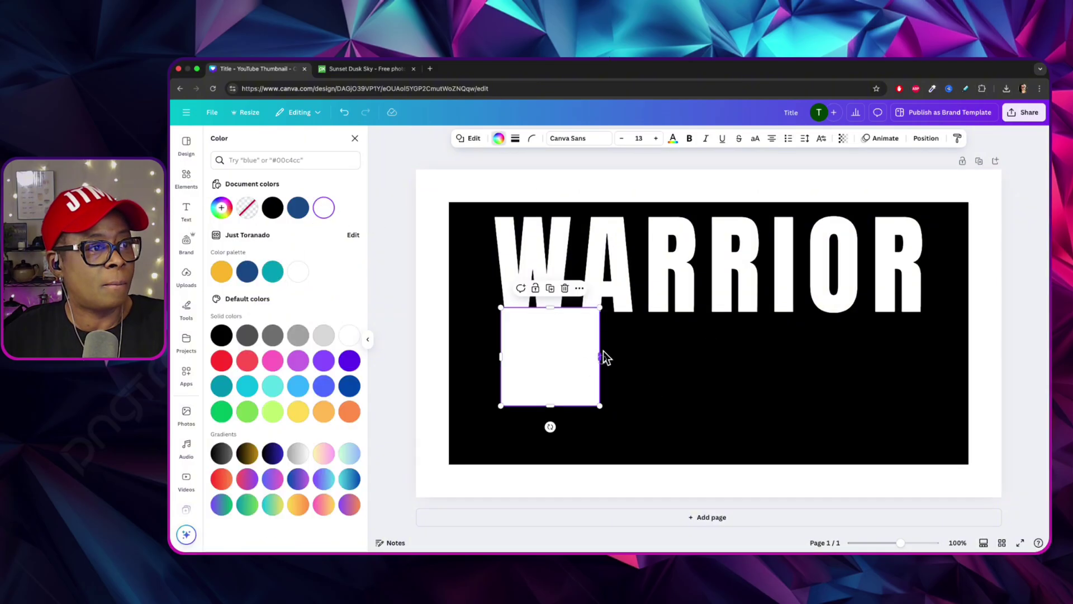
Align the white square with the bottom of the W and narrow it to about 125 wide to match the letter's base.
{"action": "left_click_drag", "start_coordinate": [604, 357], "coordinate": [562, 362]}
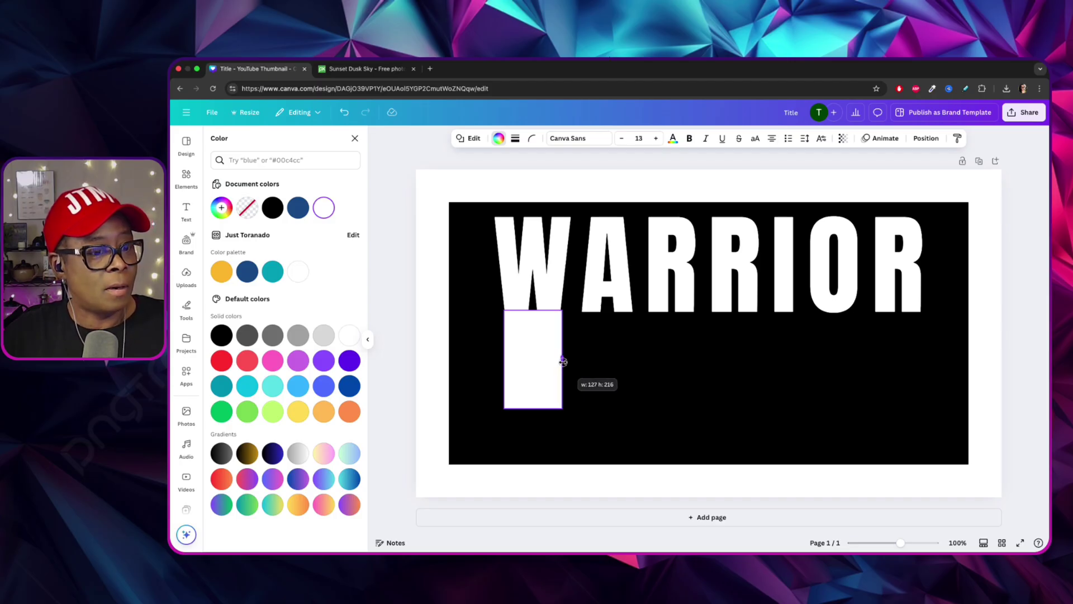
{"action": "left_click_drag", "start_coordinate": [563, 362], "coordinate": [563, 362]}
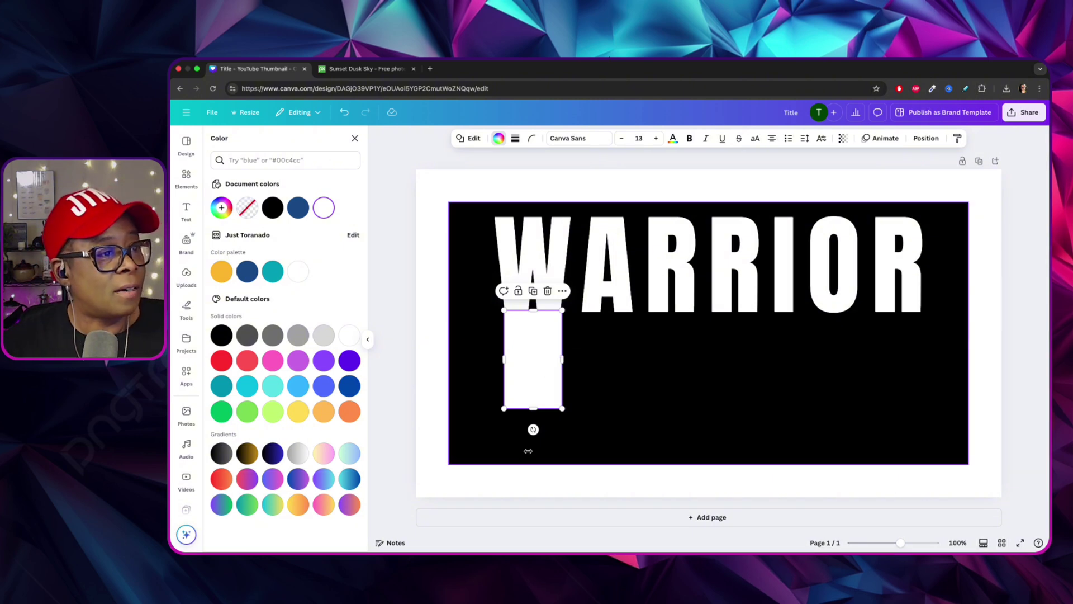
{"action": "mouse_move", "coordinate": [563, 360]}
{"action": "left_mouse_down"}
{"action": "mouse_move", "coordinate": [599, 364]}
{"action": "mouse_move", "coordinate": [545, 359]}
{"action": "mouse_move", "coordinate": [589, 358]}
{"action": "mouse_move", "coordinate": [562, 358]}
{"action": "left_mouse_up"}
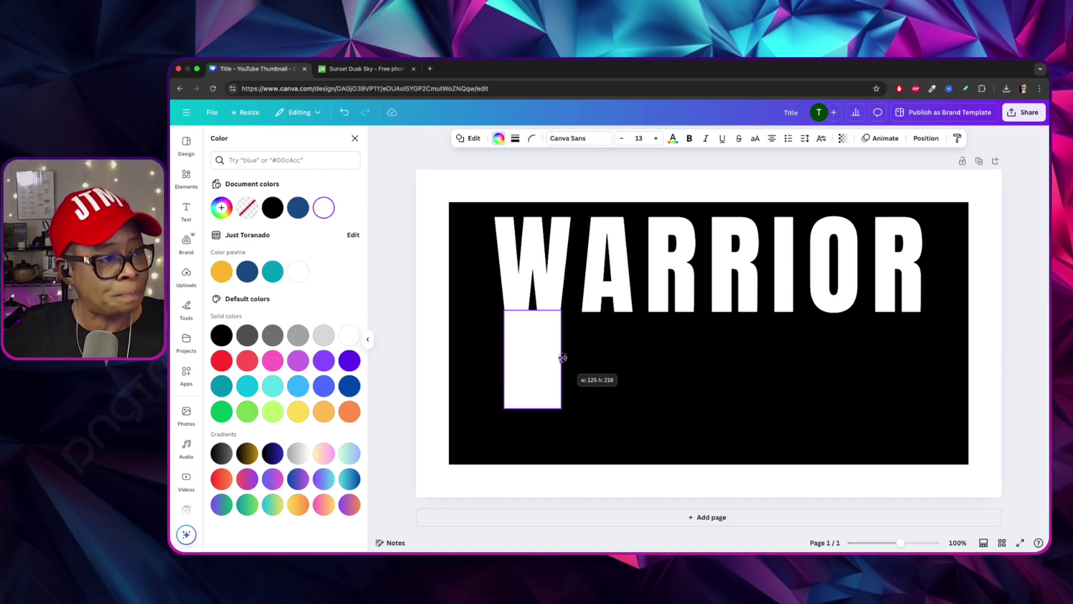
{"action": "left_click_drag", "start_coordinate": [563, 358], "coordinate": [562, 359]}
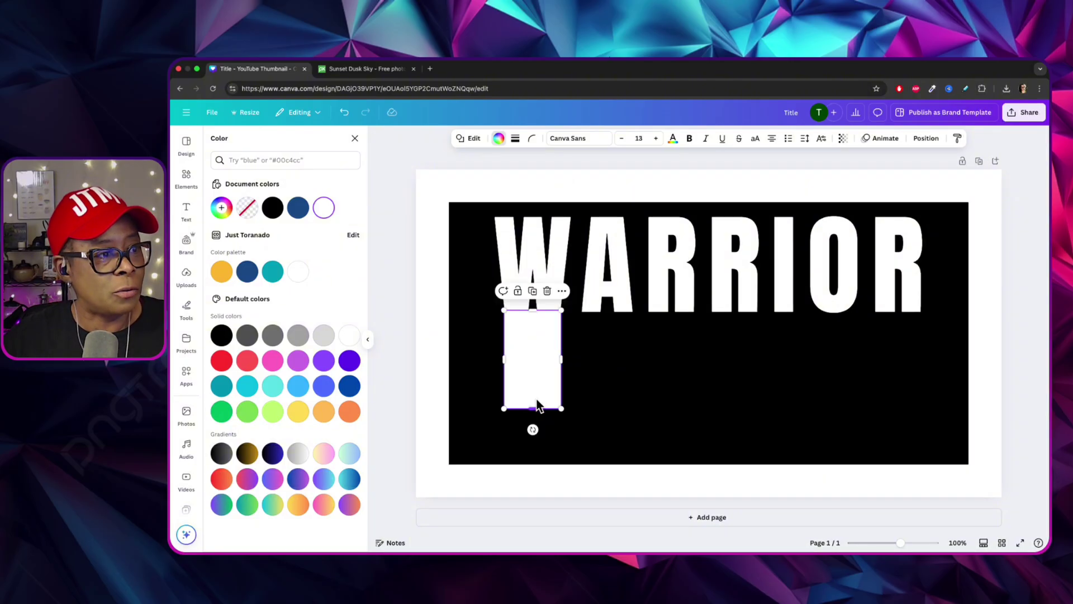
Stretch the white rectangle under the W down to the black rectangle's lower edge and place a duplicate under the A.
{"action": "left_click_drag", "start_coordinate": [532, 408], "coordinate": [535, 462]}
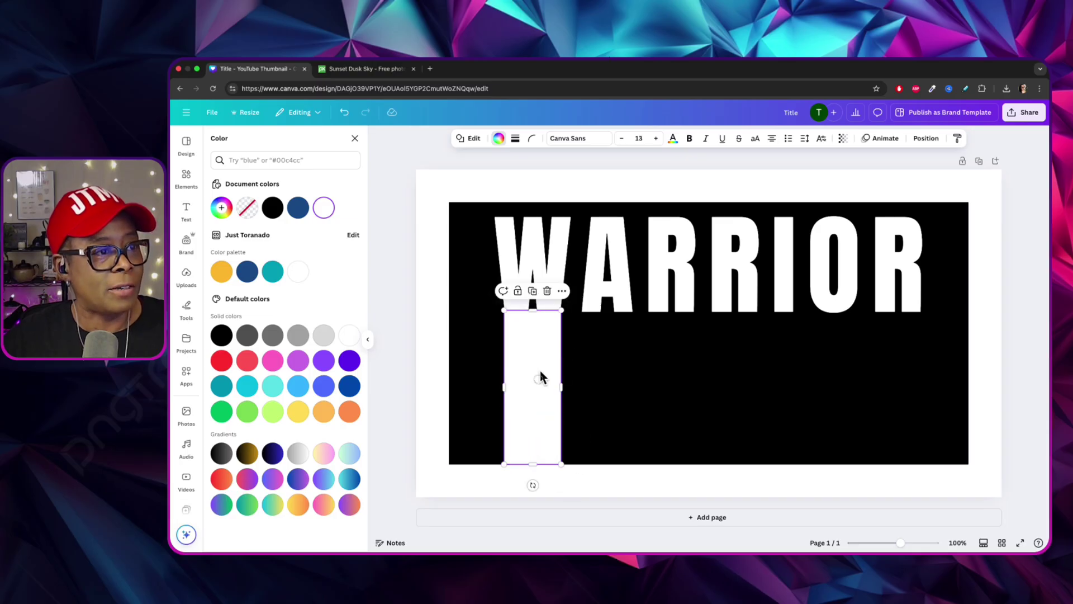
{"action": "right_click", "coordinate": [540, 378]}
{"action": "left_click", "coordinate": [576, 348]}
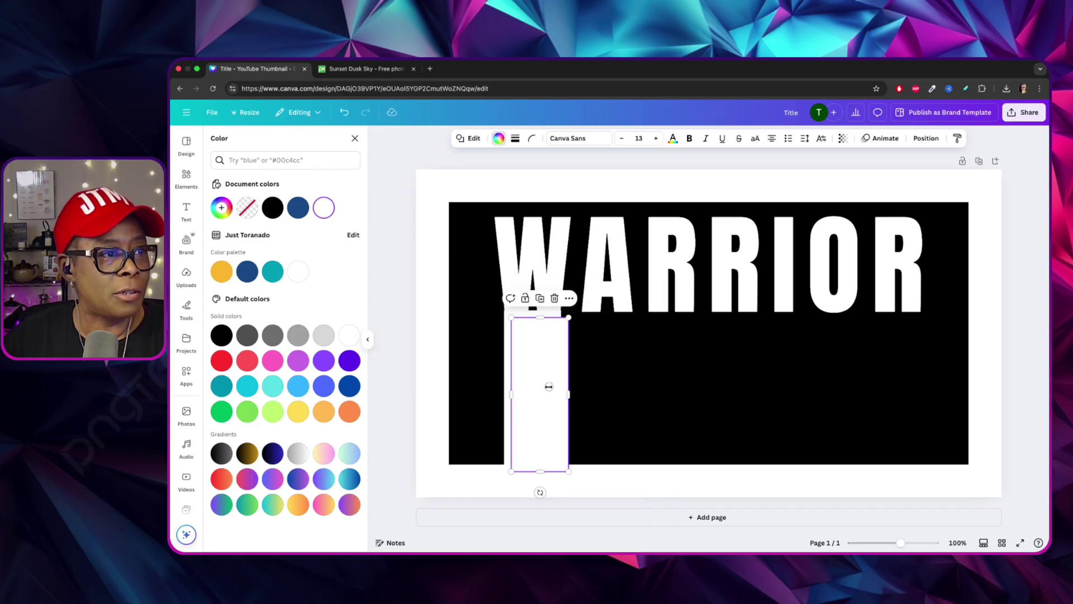
{"action": "left_click_drag", "start_coordinate": [549, 387], "coordinate": [620, 376]}
Duplicate the white bar for the first R, the second R and the I, placing each copy under its letter.
{"action": "right_click", "coordinate": [618, 372]}
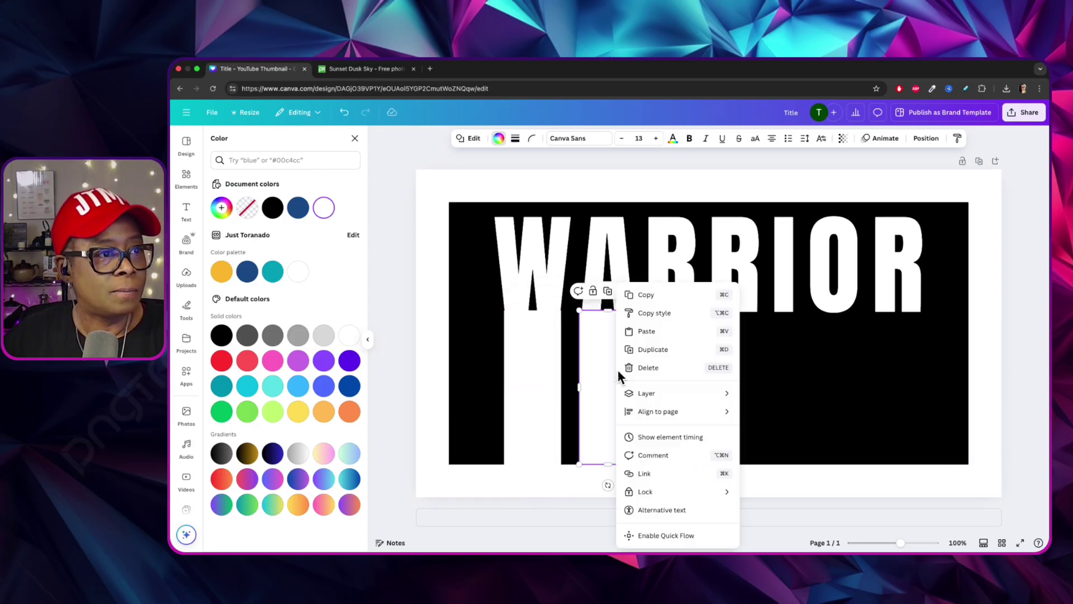
{"action": "left_click", "coordinate": [663, 347]}
{"action": "left_click_drag", "start_coordinate": [709, 379], "coordinate": [741, 379]}
{"action": "right_click", "coordinate": [702, 376]}
{"action": "left_click", "coordinate": [736, 352]}
{"action": "right_click", "coordinate": [741, 376]}
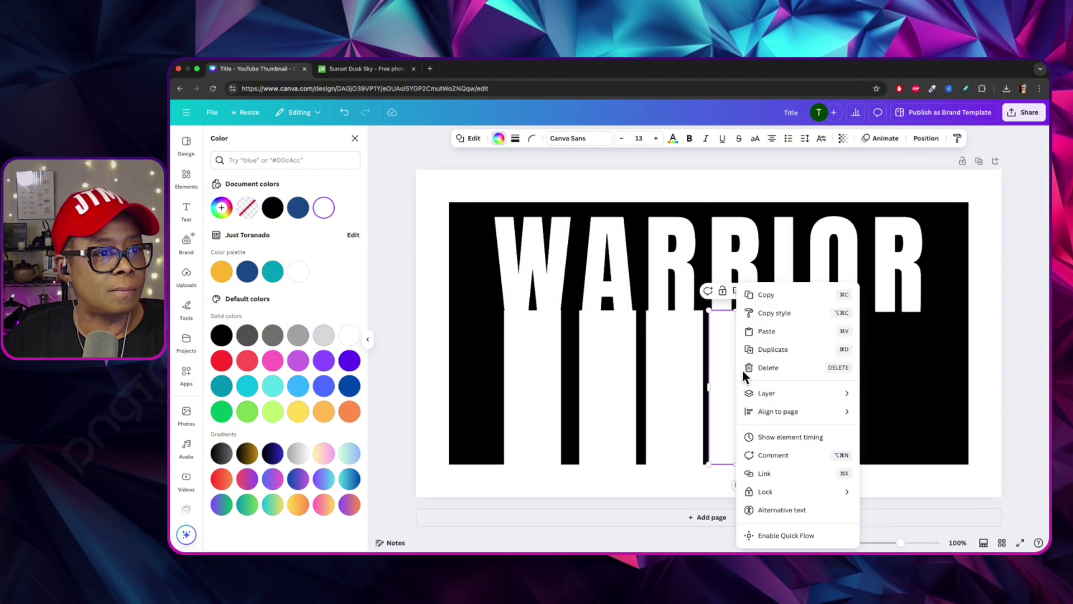
{"action": "left_click", "coordinate": [749, 347]}
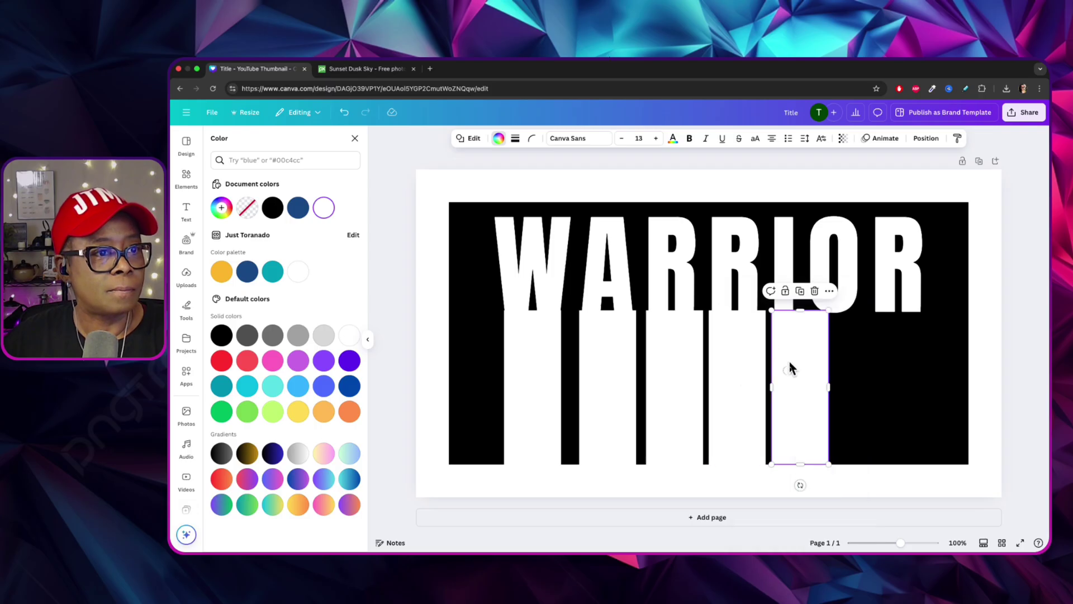
Nudge the white bars under the W, the A and the first R slightly left to line up with their letters.
{"action": "left_click_drag", "start_coordinate": [539, 371], "coordinate": [591, 378]}
{"action": "left_click", "coordinate": [668, 383]}
{"action": "left_click_drag", "start_coordinate": [669, 384], "coordinate": [666, 383]}
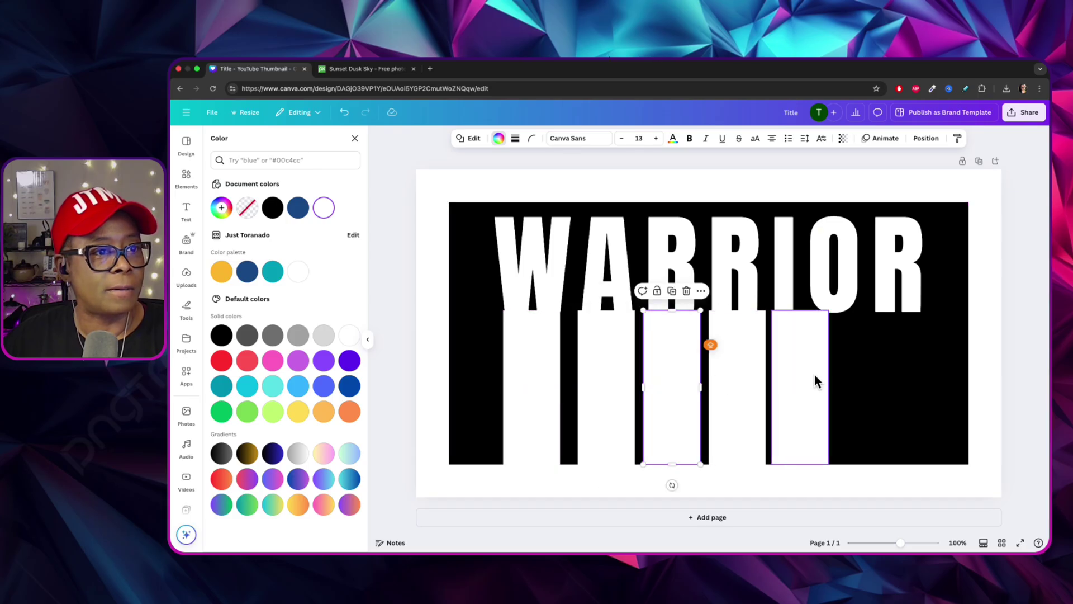
Reduce the WARRIOR text to size 166, widen its text box and set the letter spacing to 167.
{"action": "left_click", "coordinate": [839, 256]}
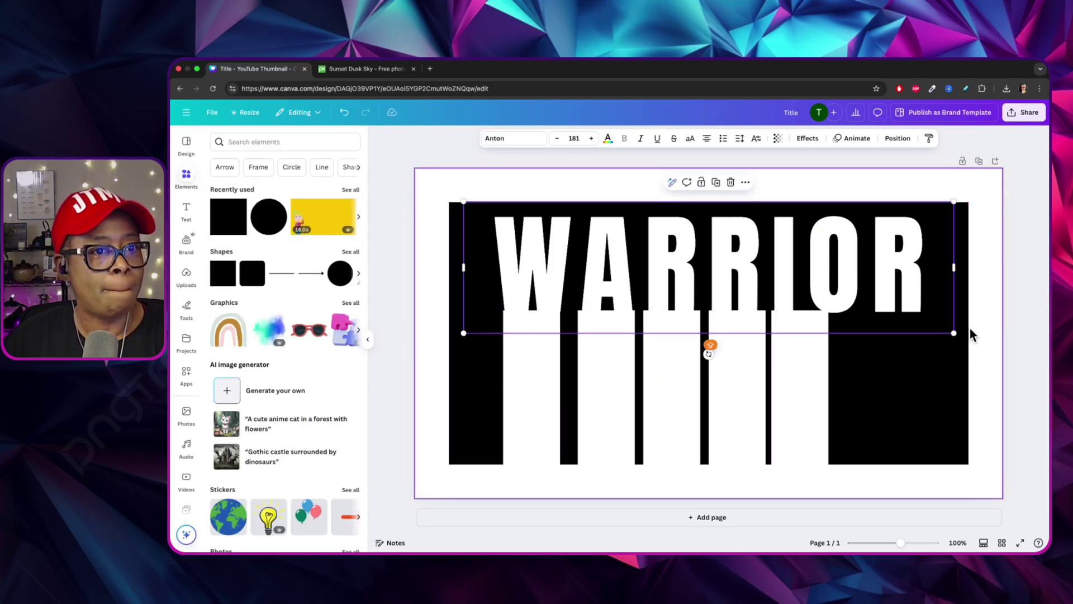
{"action": "left_click_drag", "start_coordinate": [954, 332], "coordinate": [913, 322]}
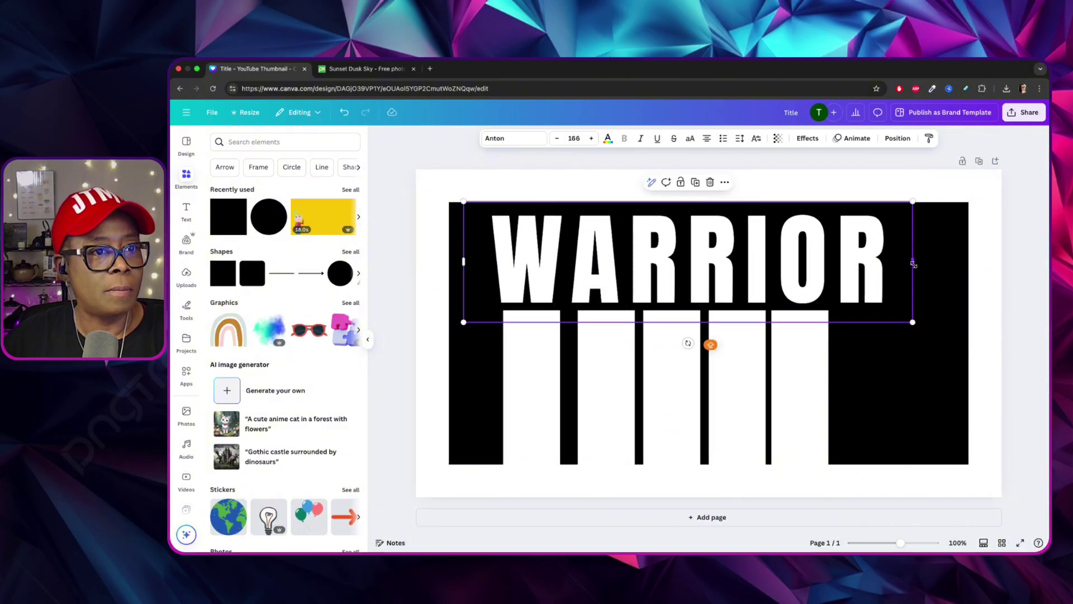
{"action": "left_click_drag", "start_coordinate": [912, 263], "coordinate": [939, 268]}
{"action": "left_click_drag", "start_coordinate": [950, 263], "coordinate": [950, 263]}
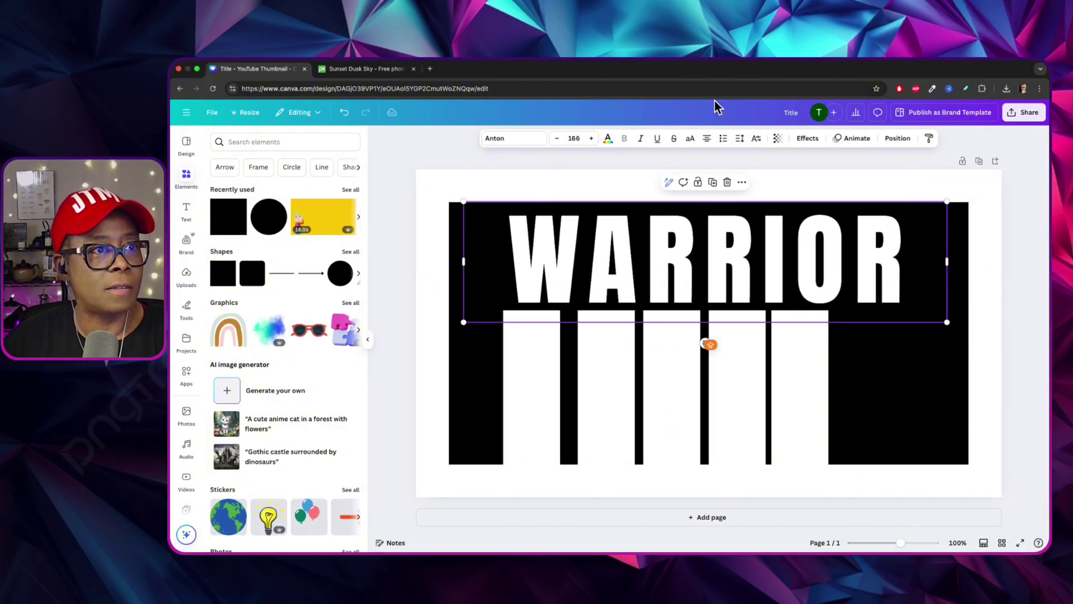
{"action": "left_click", "coordinate": [741, 138]}
{"action": "left_click_drag", "start_coordinate": [715, 175], "coordinate": [723, 175]}
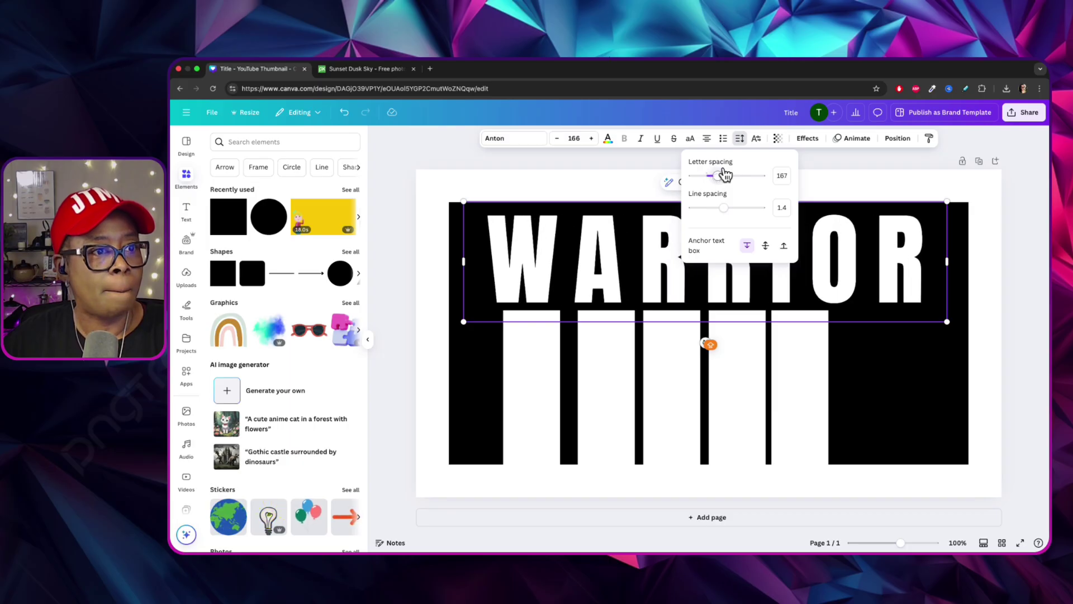
Shift the black rectangle slightly left behind the WARRIOR text.
{"action": "left_click", "coordinate": [862, 419]}
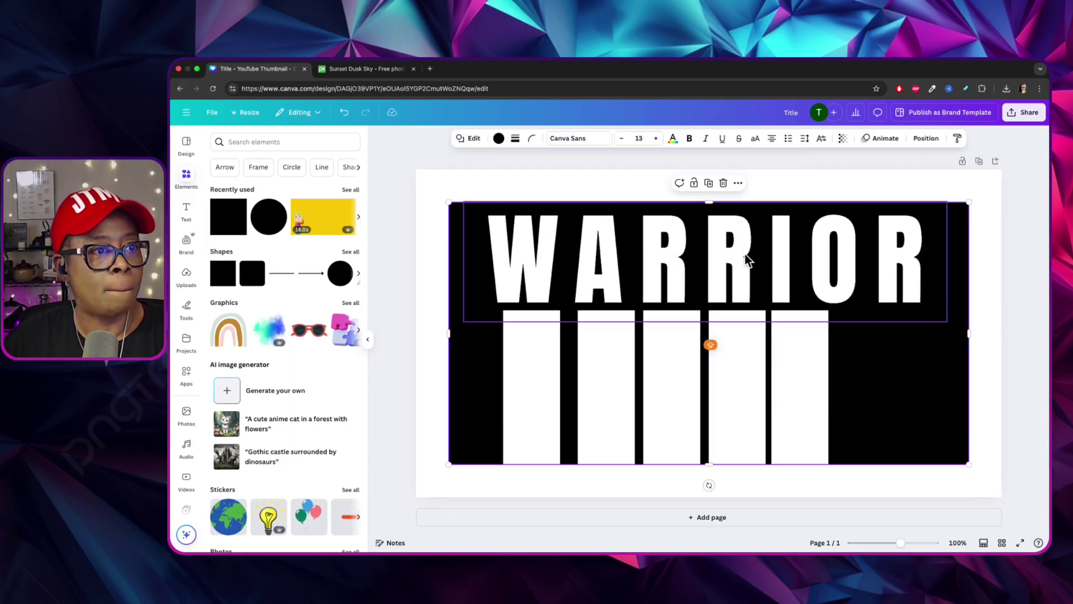
{"action": "mouse_move", "coordinate": [749, 256]}
{"action": "left_mouse_down"}
{"action": "mouse_move", "coordinate": [757, 263]}
{"action": "mouse_move", "coordinate": [733, 246]}
{"action": "mouse_move", "coordinate": [738, 258]}
{"action": "left_mouse_up"}
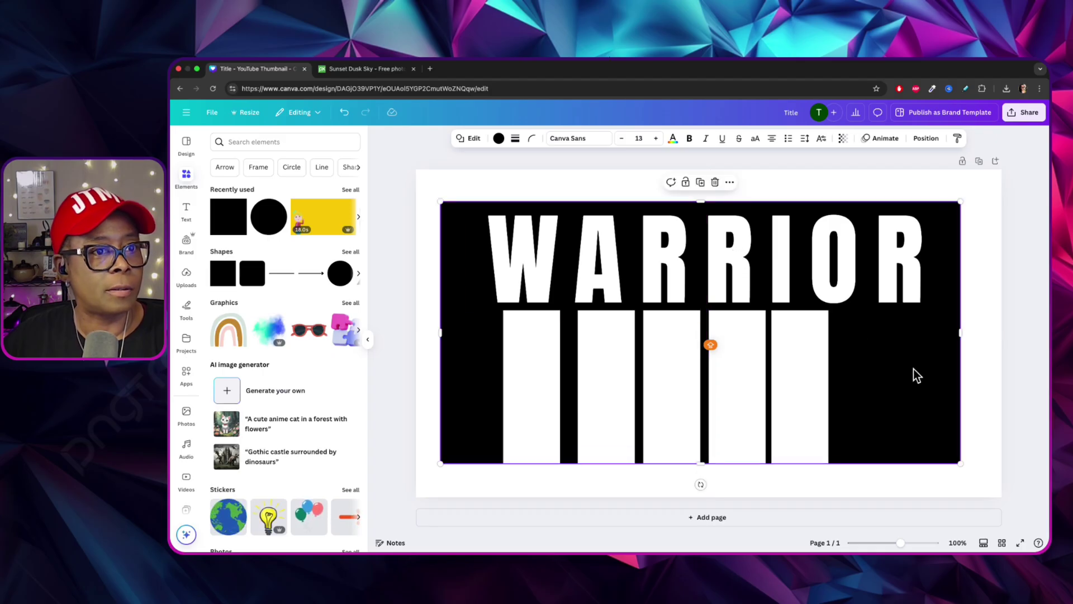
{"action": "right_click", "coordinate": [915, 374]}
{"action": "left_click", "coordinate": [949, 353]}
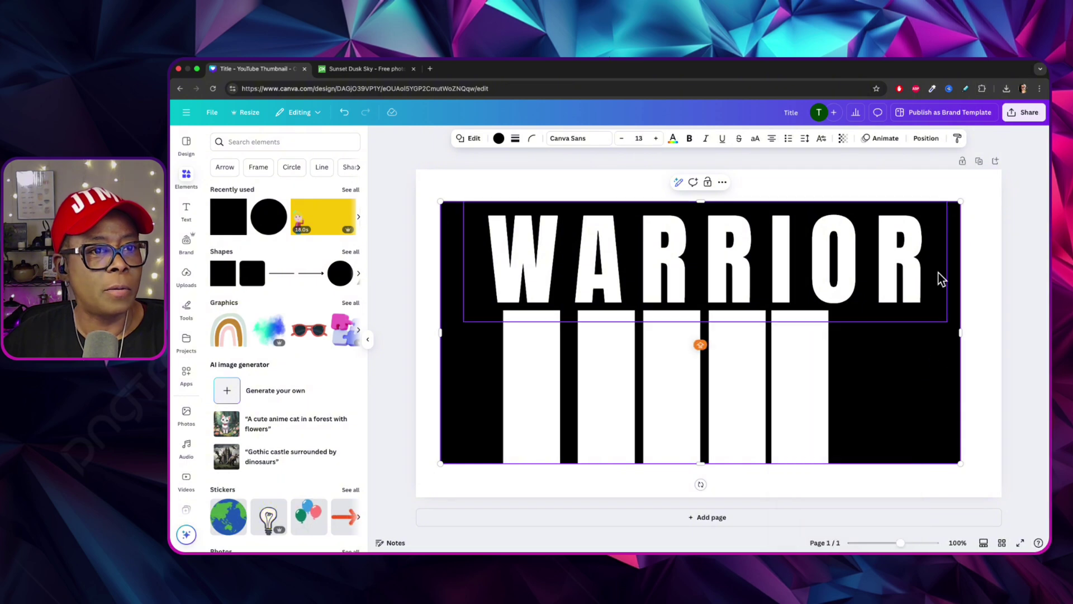
{"action": "left_click", "coordinate": [895, 342]}
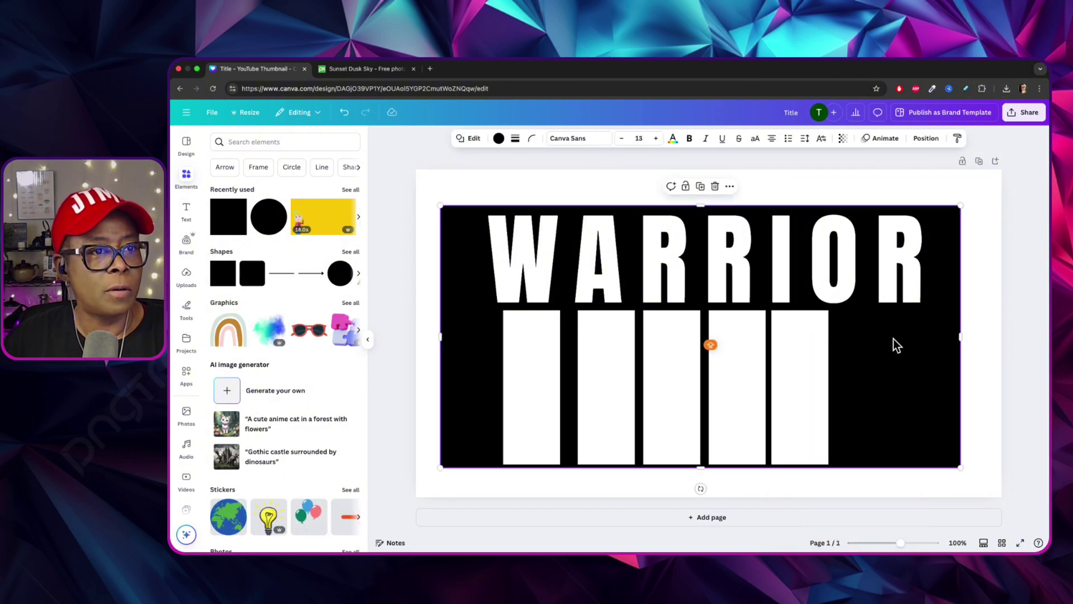
{"action": "left_click_drag", "start_coordinate": [895, 341], "coordinate": [895, 339]}
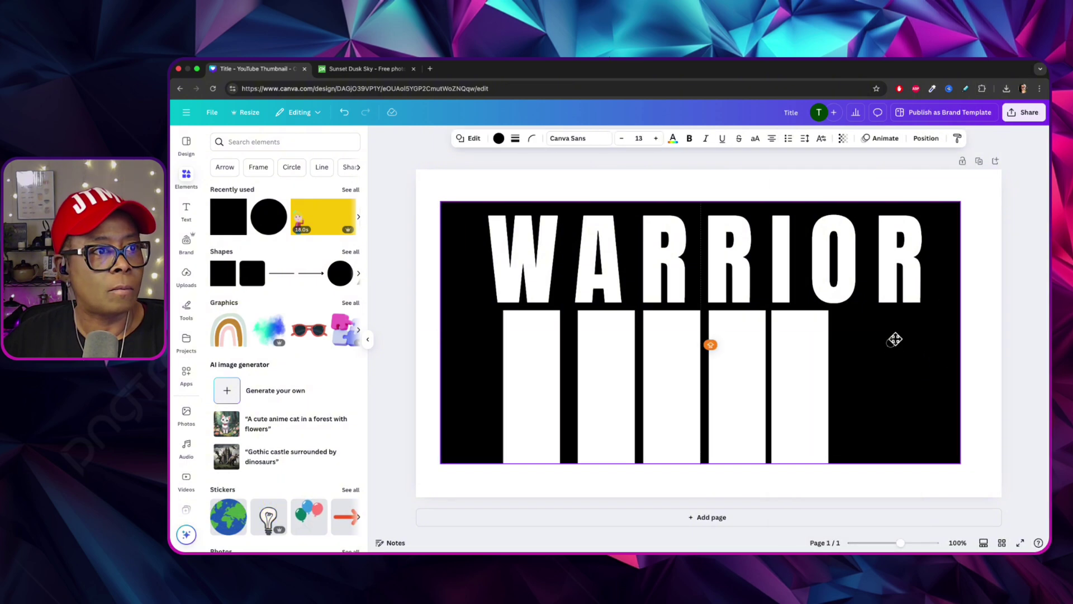
Lock the black rectangle and deselect it.
{"action": "right_click", "coordinate": [894, 338]}
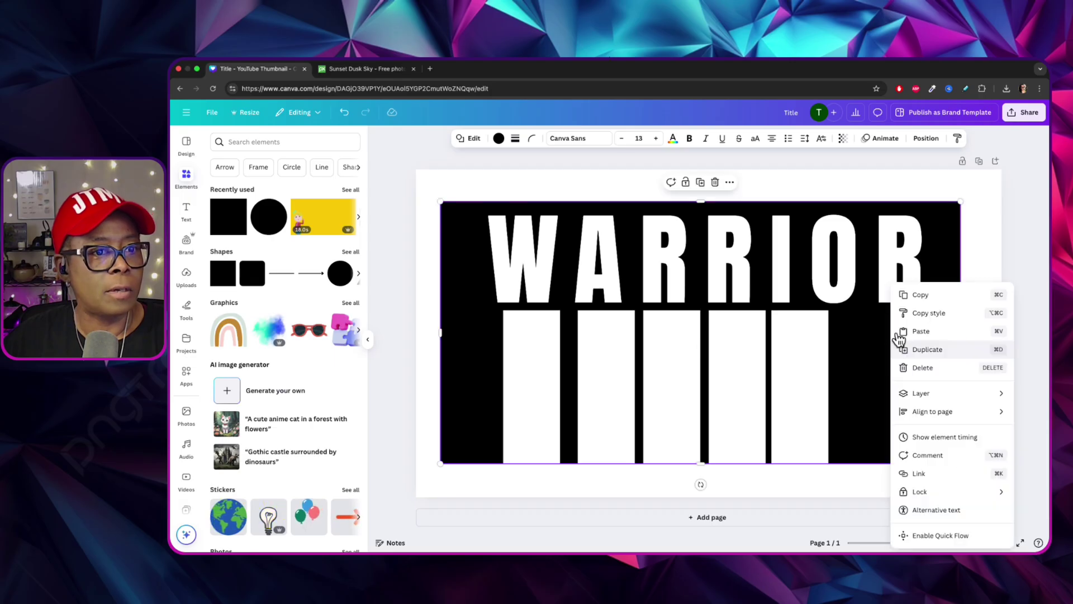
{"action": "mouse_move", "coordinate": [954, 385]}
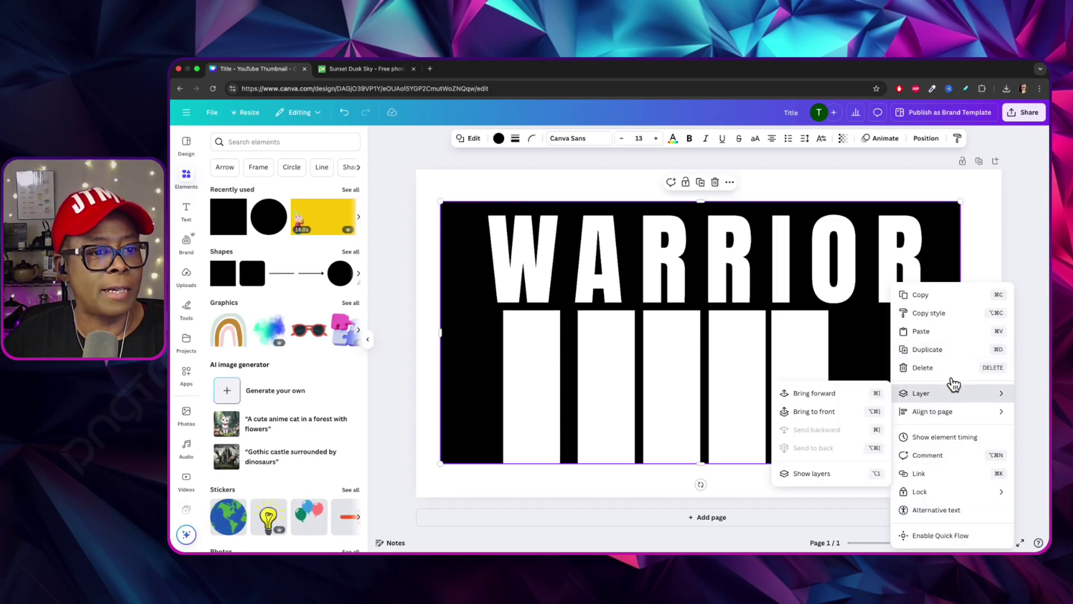
{"action": "mouse_move", "coordinate": [936, 492]}
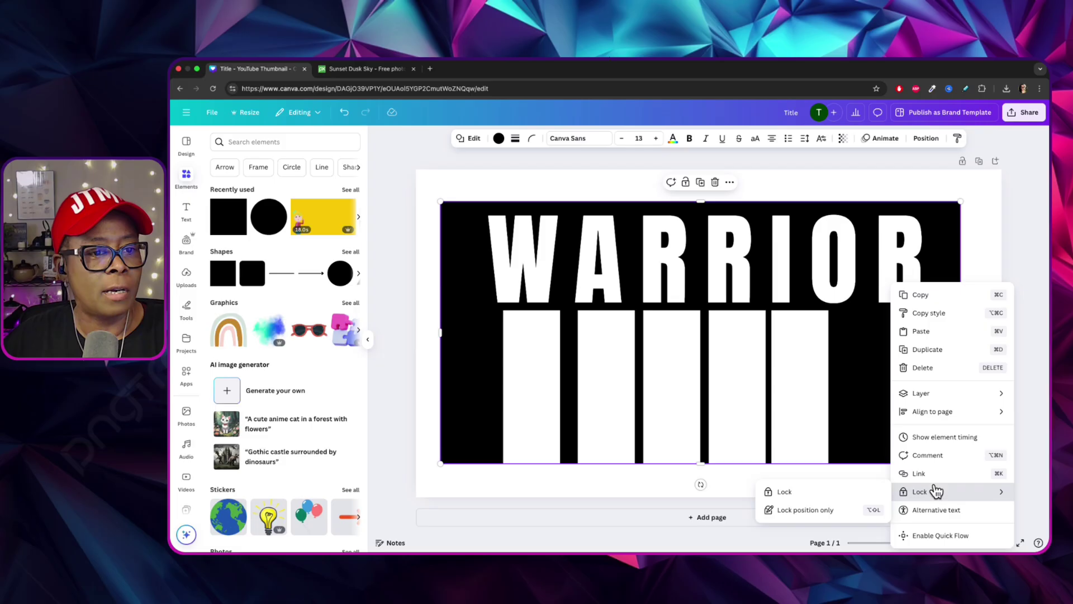
{"action": "left_click", "coordinate": [839, 495]}
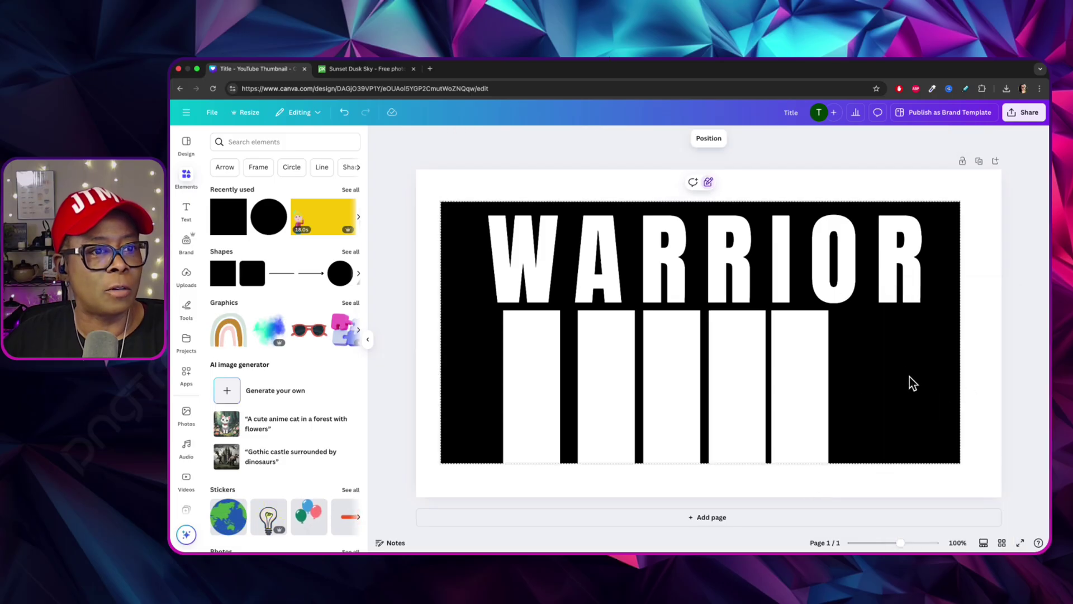
{"action": "left_click", "coordinate": [978, 186]}
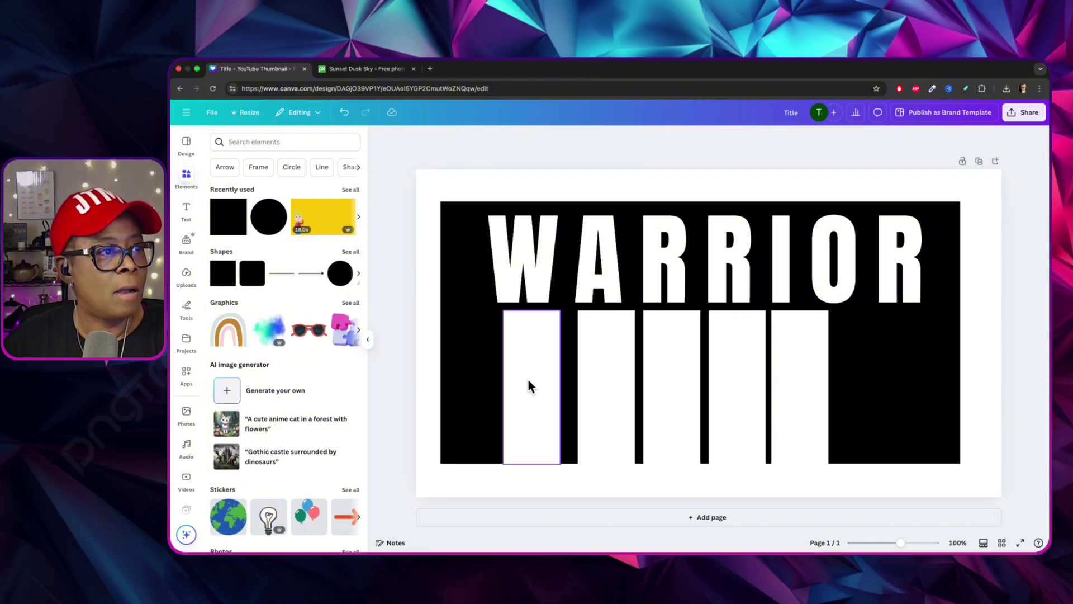
Move the white bars under the W, the A and both middle Rs up against the bottoms of their letters.
{"action": "left_click_drag", "start_coordinate": [529, 384], "coordinate": [524, 374]}
{"action": "left_click_drag", "start_coordinate": [613, 388], "coordinate": [610, 380]}
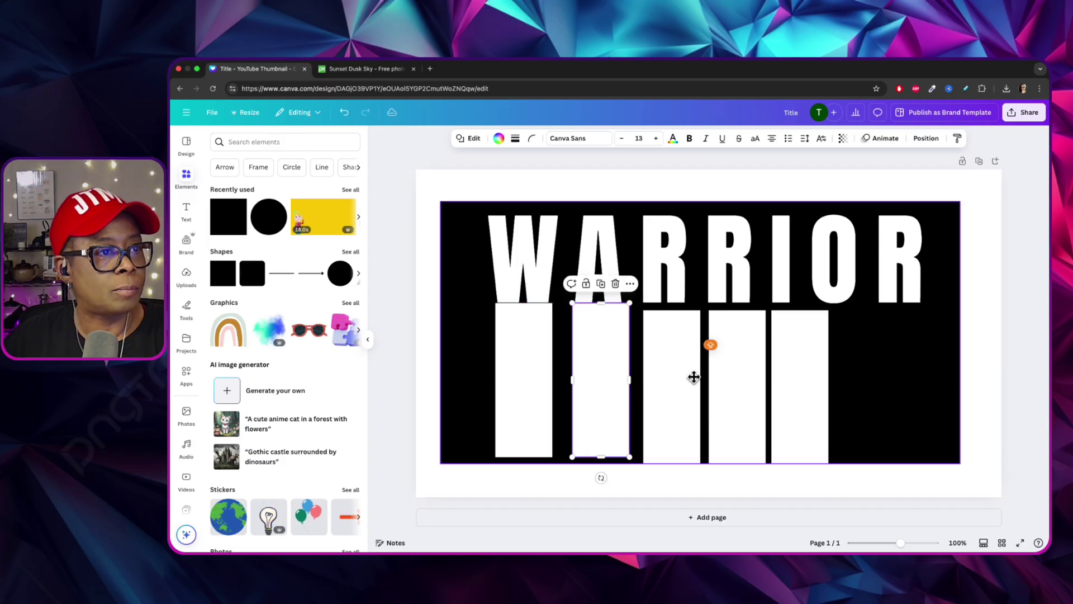
{"action": "left_click_drag", "start_coordinate": [692, 376], "coordinate": [731, 360]}
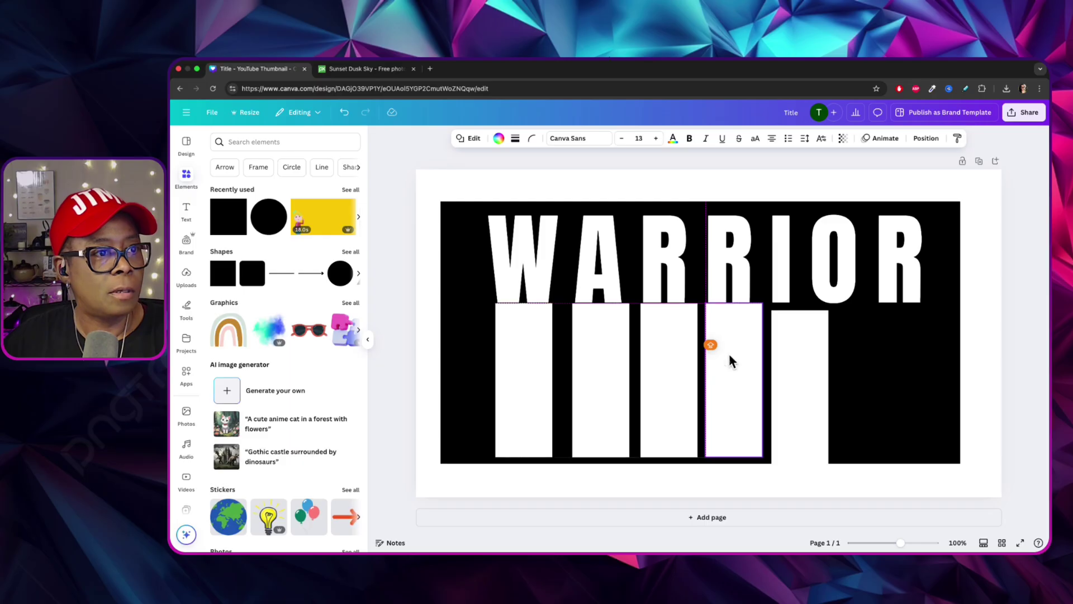
Move the white bar under the I up against the letter, narrow it and shift it slightly left.
{"action": "left_click_drag", "start_coordinate": [817, 365], "coordinate": [815, 360]}
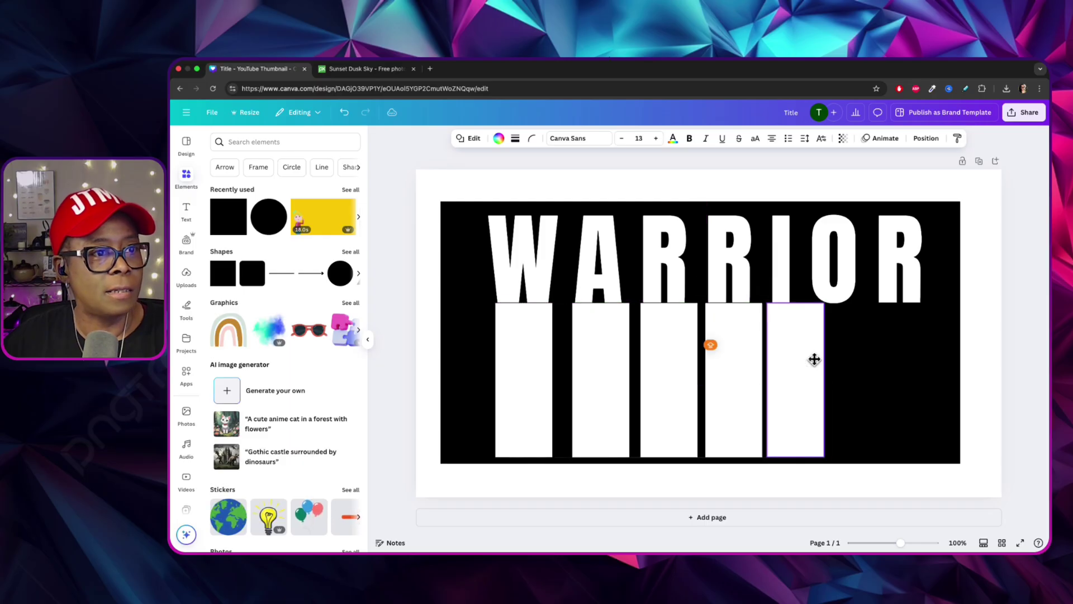
{"action": "left_click_drag", "start_coordinate": [825, 304], "coordinate": [809, 305]}
{"action": "left_click_drag", "start_coordinate": [779, 352], "coordinate": [754, 382]}
Narrow the white bars under the second R, the first R, the A and the W toward their letters' widths.
{"action": "left_click", "coordinate": [734, 365]}
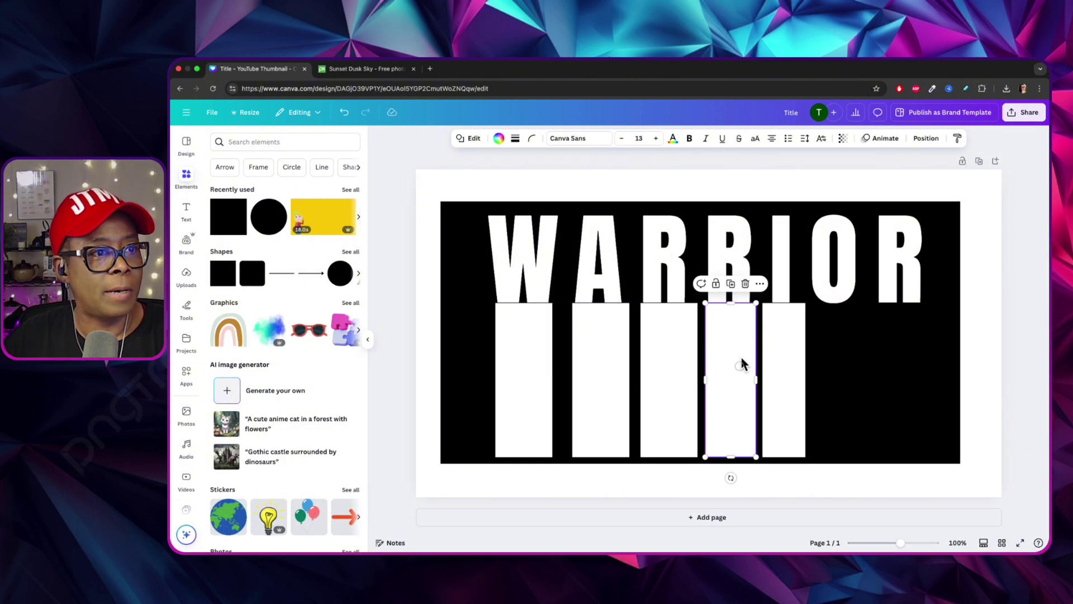
{"action": "left_click_drag", "start_coordinate": [757, 378], "coordinate": [629, 378]}
{"action": "left_click", "coordinate": [676, 377]}
{"action": "left_click", "coordinate": [626, 384]}
{"action": "left_click", "coordinate": [551, 380]}
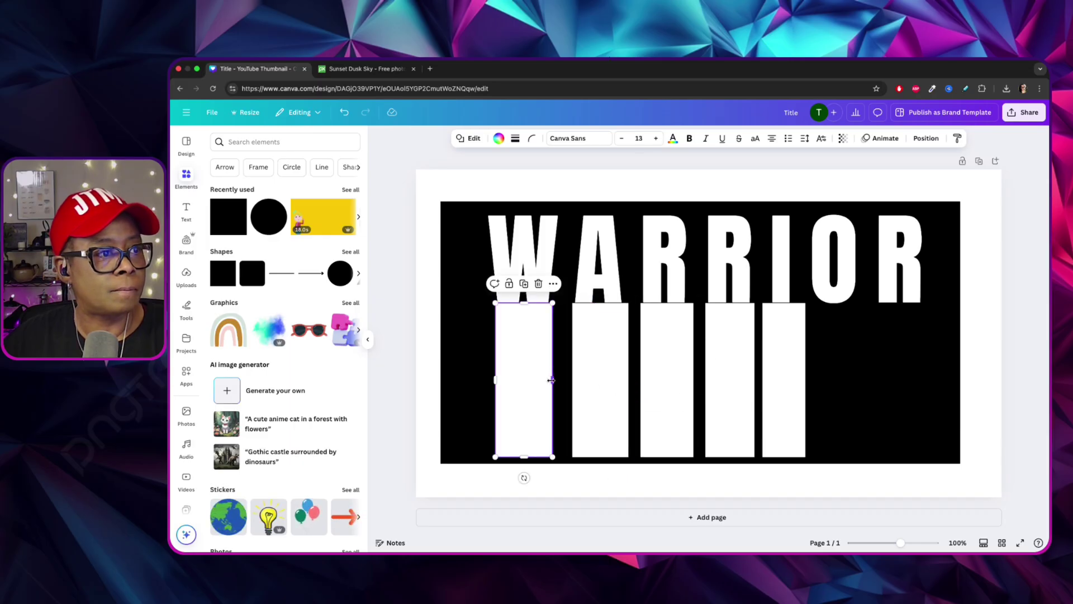
{"action": "left_click_drag", "start_coordinate": [550, 380], "coordinate": [594, 384]}
Delete the white bars under the A, both middle Rs and the W, keeping only the one under the I.
{"action": "left_click", "coordinate": [595, 388]}
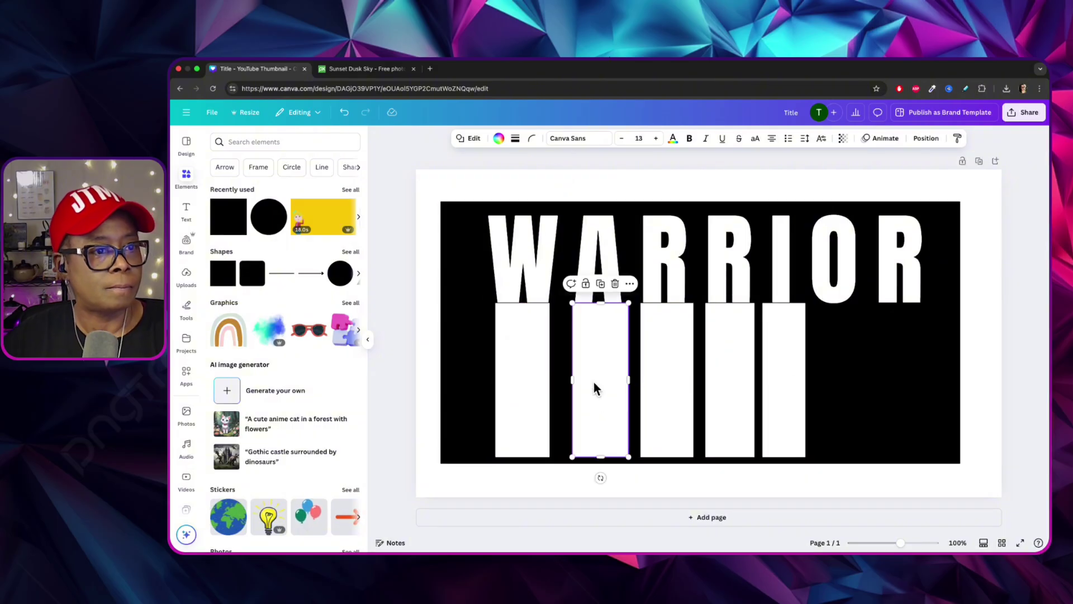
{"action": "key", "text": "Delete"}
{"action": "left_click", "coordinate": [742, 396]}
{"action": "key", "text": "Delete"}
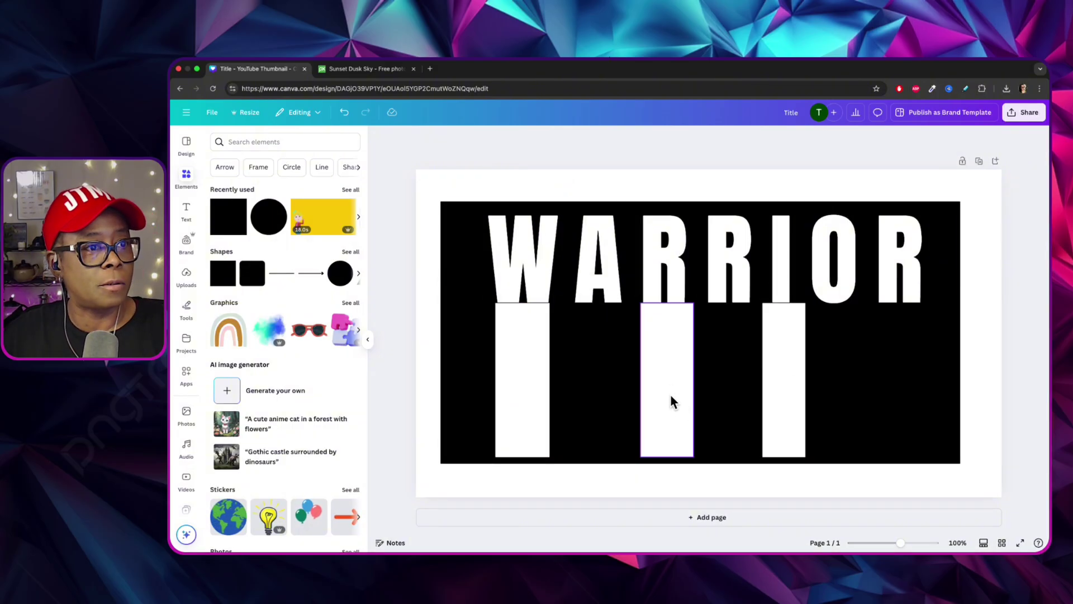
{"action": "left_click", "coordinate": [670, 394]}
{"action": "key", "text": "Delete"}
{"action": "left_click", "coordinate": [528, 389]}
{"action": "key", "text": "Delete"}
Center the remaining white bar under the I and extend it to the black rectangle's lower edge.
{"action": "left_click", "coordinate": [774, 395]}
{"action": "left_click_drag", "start_coordinate": [775, 395], "coordinate": [775, 393]}
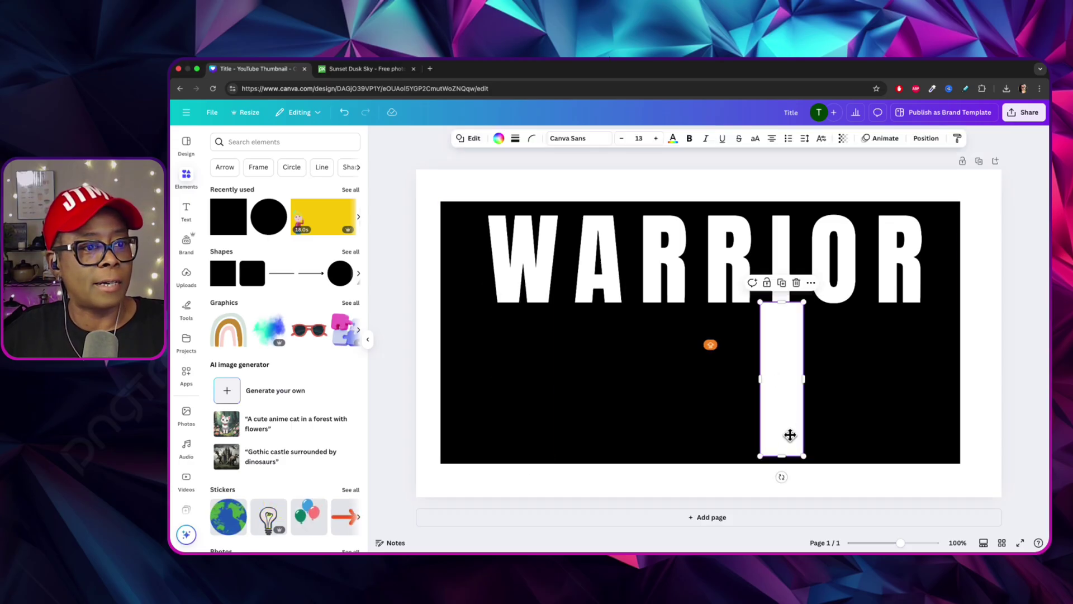
{"action": "left_click_drag", "start_coordinate": [779, 455], "coordinate": [781, 463]}
Duplicate the white bar twice and align the copies under the O and the final R.
{"action": "right_click", "coordinate": [798, 385]}
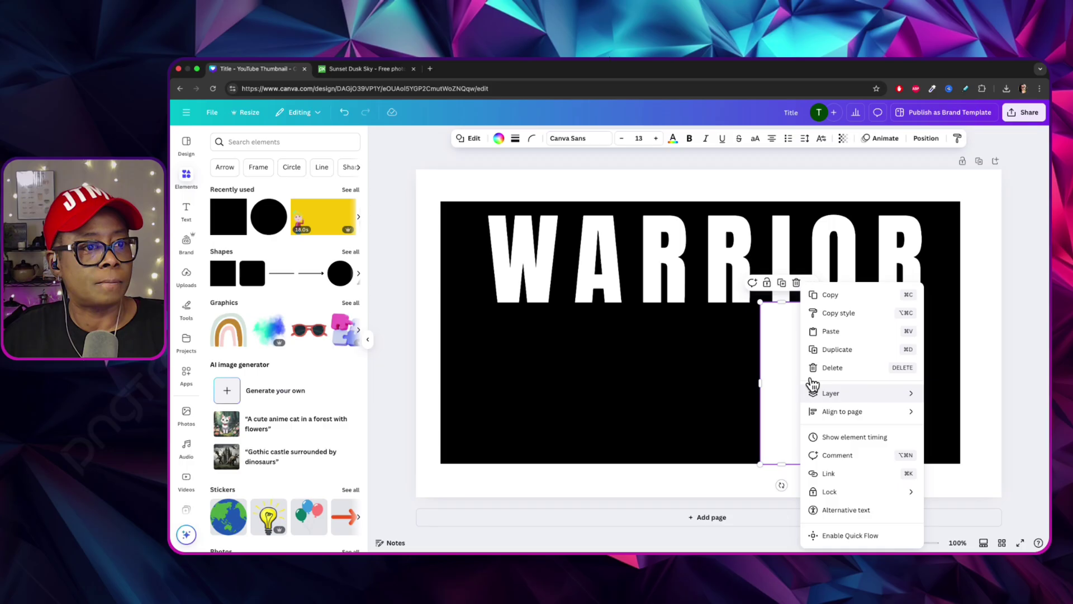
{"action": "left_click", "coordinate": [848, 342]}
{"action": "left_click_drag", "start_coordinate": [808, 371], "coordinate": [902, 366]}
{"action": "right_click", "coordinate": [848, 360]}
{"action": "left_click", "coordinate": [870, 344]}
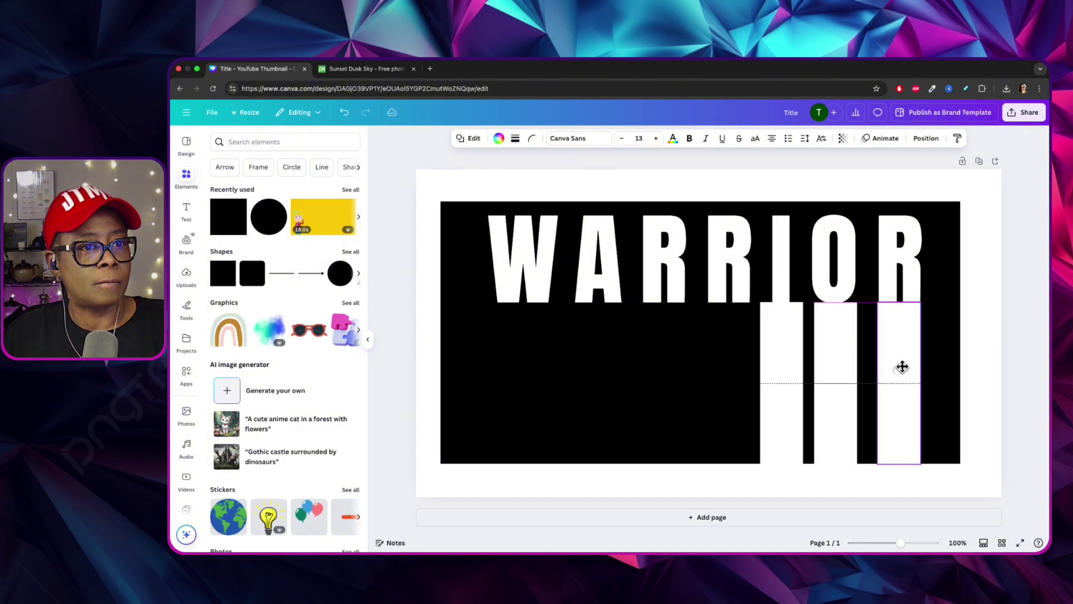
{"action": "left_click", "coordinate": [838, 372]}
Duplicate the white bar for the second R, the first R and the A, placing the copies beneath those letters.
{"action": "left_click_drag", "start_coordinate": [822, 369], "coordinate": [736, 367]}
{"action": "right_click", "coordinate": [783, 369]}
{"action": "left_click", "coordinate": [833, 343]}
{"action": "right_click", "coordinate": [736, 367]}
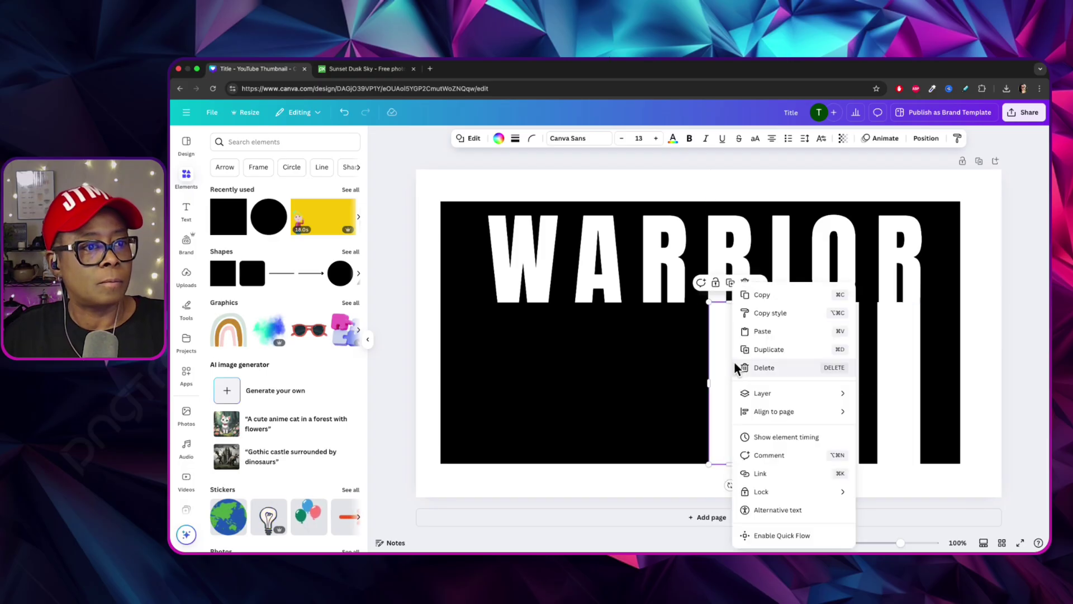
{"action": "left_click", "coordinate": [774, 347]}
{"action": "right_click", "coordinate": [684, 359]}
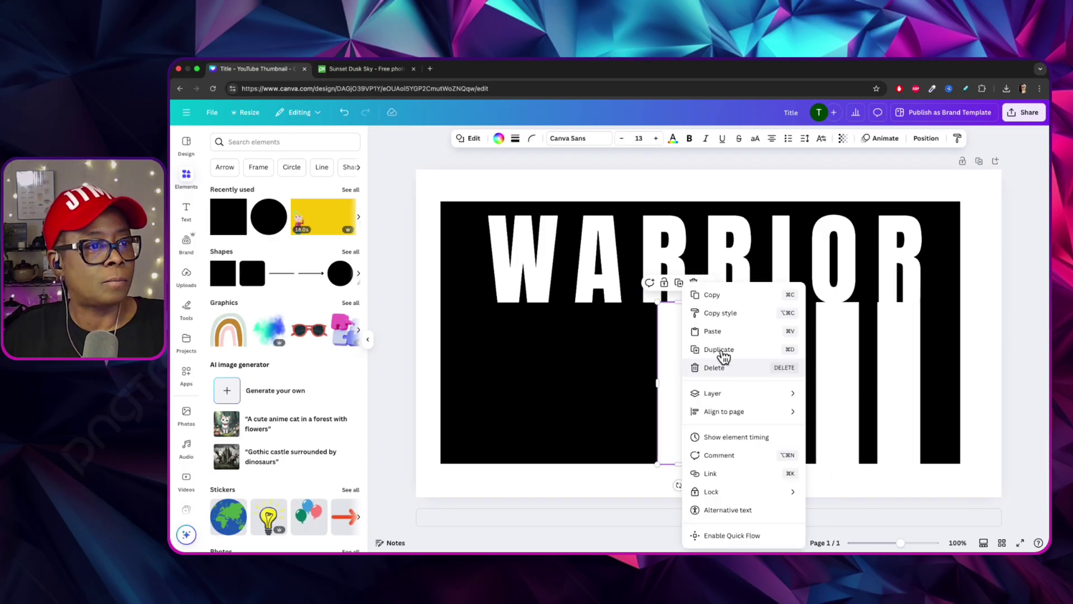
{"action": "left_click", "coordinate": [720, 346]}
{"action": "left_click_drag", "start_coordinate": [624, 354], "coordinate": [597, 355]}
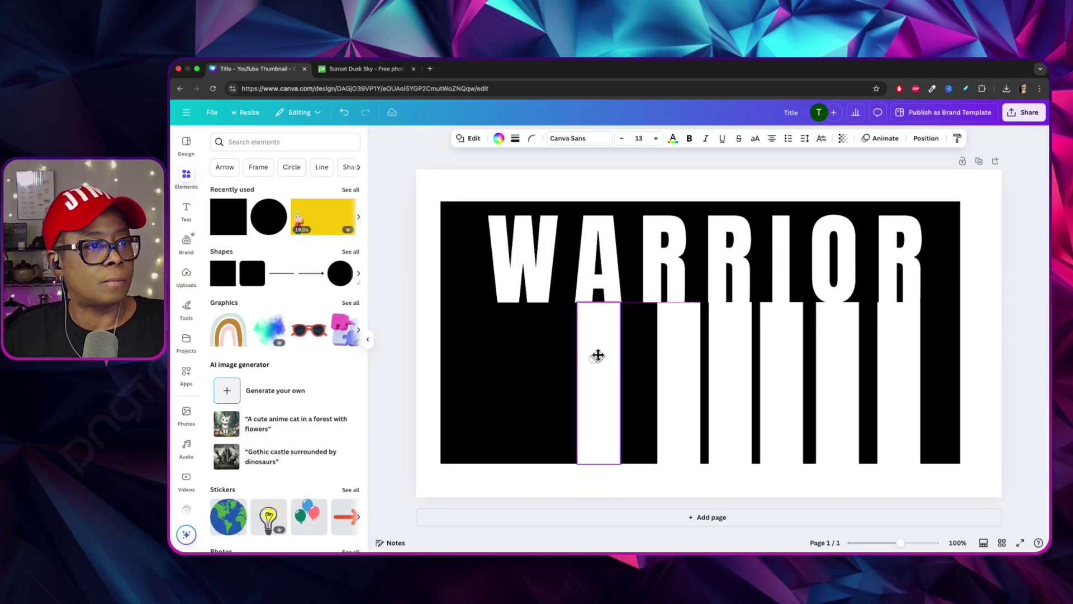
Shift the white bars under the first and second R slightly left to align them with their letters.
{"action": "left_click", "coordinate": [678, 371]}
{"action": "left_click_drag", "start_coordinate": [678, 371], "coordinate": [668, 369]}
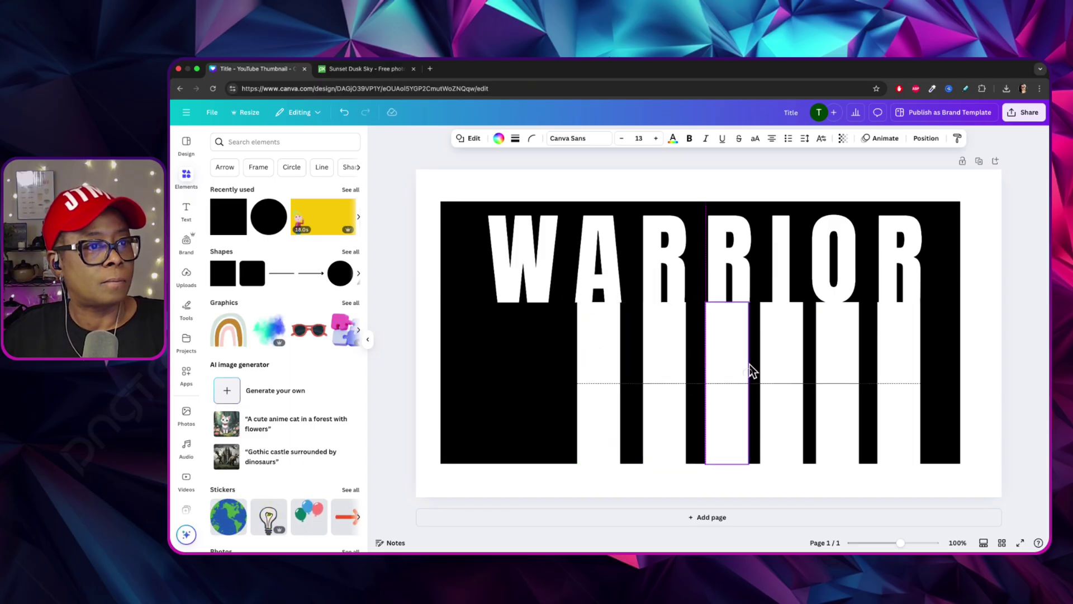
{"action": "left_click_drag", "start_coordinate": [748, 371], "coordinate": [746, 366]}
Duplicate the white bar under the A and place the copy beneath the W.
{"action": "right_click", "coordinate": [599, 358]}
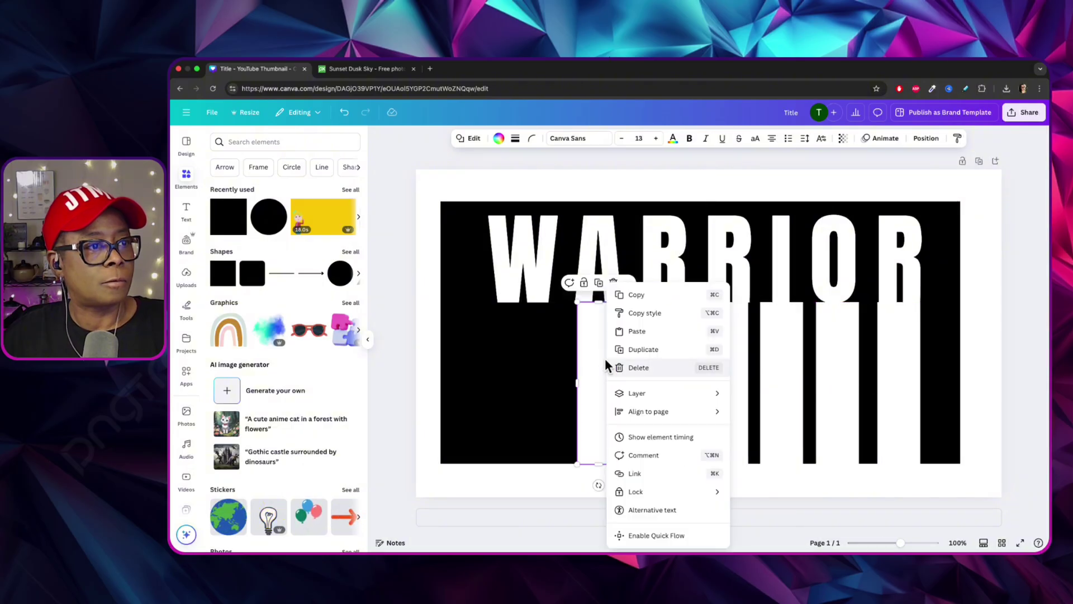
{"action": "left_click", "coordinate": [643, 347]}
{"action": "mouse_move", "coordinate": [627, 386]}
{"action": "left_mouse_down"}
{"action": "mouse_move", "coordinate": [519, 373]}
{"action": "mouse_move", "coordinate": [631, 389]}
{"action": "left_mouse_up"}
{"action": "right_click", "coordinate": [609, 343]}
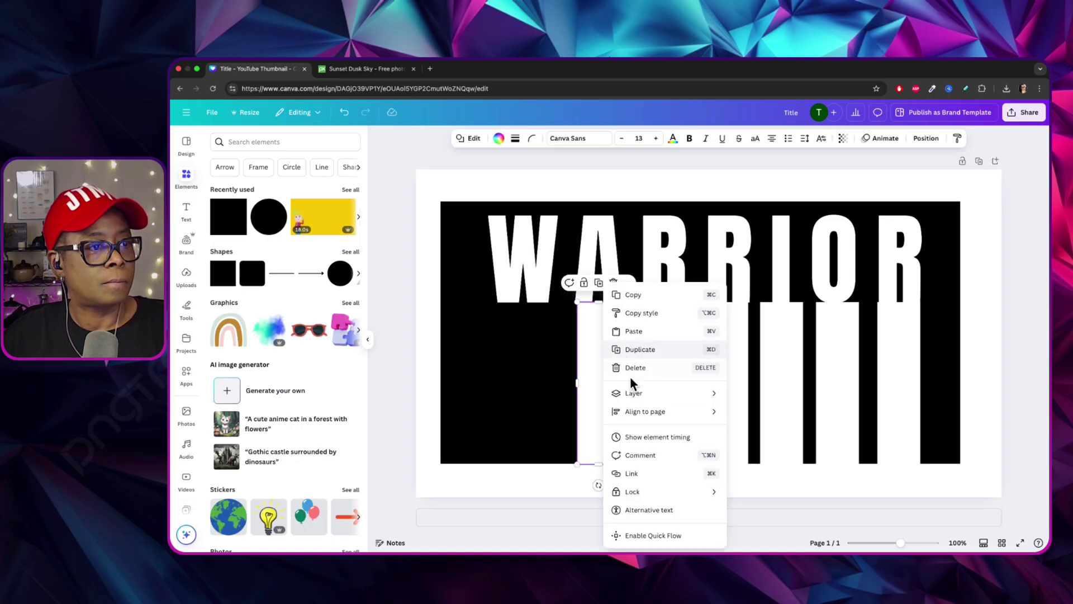
{"action": "left_click", "coordinate": [655, 344]}
{"action": "left_click_drag", "start_coordinate": [600, 368], "coordinate": [522, 354]}
{"action": "left_click", "coordinate": [607, 359]}
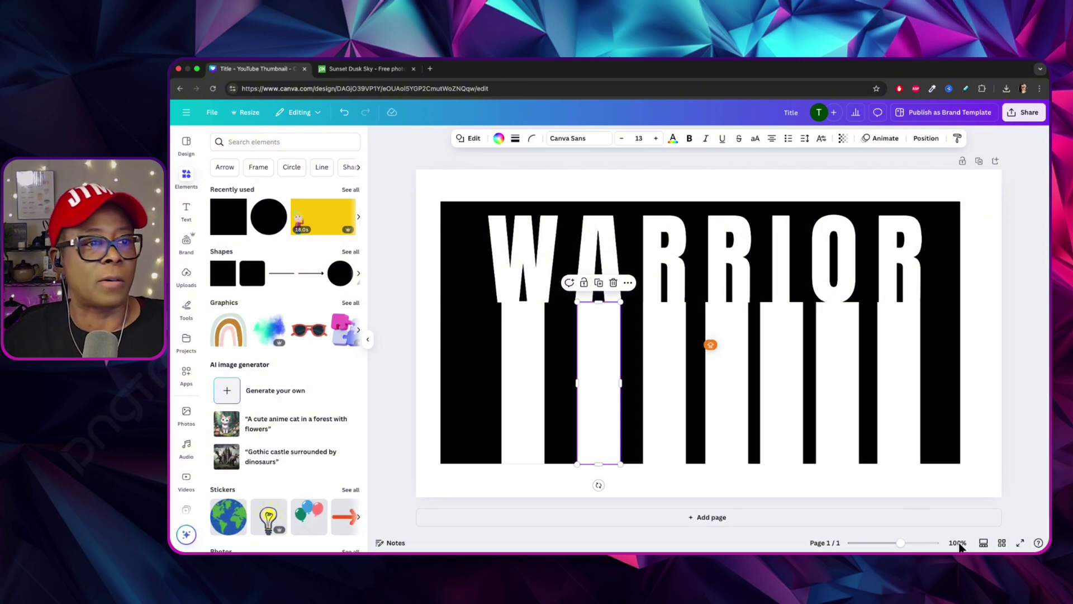
Nudge the white bars under the O and the W to line them up with their letters.
{"action": "left_click", "coordinate": [846, 369]}
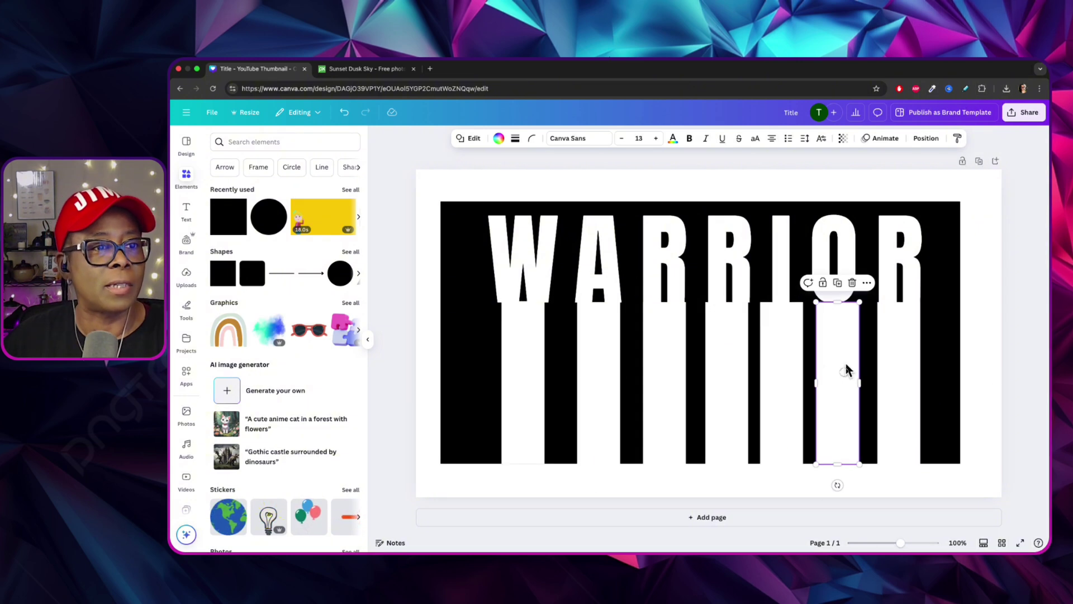
{"action": "left_click_drag", "start_coordinate": [846, 365], "coordinate": [848, 367]}
{"action": "left_click_drag", "start_coordinate": [529, 324], "coordinate": [529, 326]}
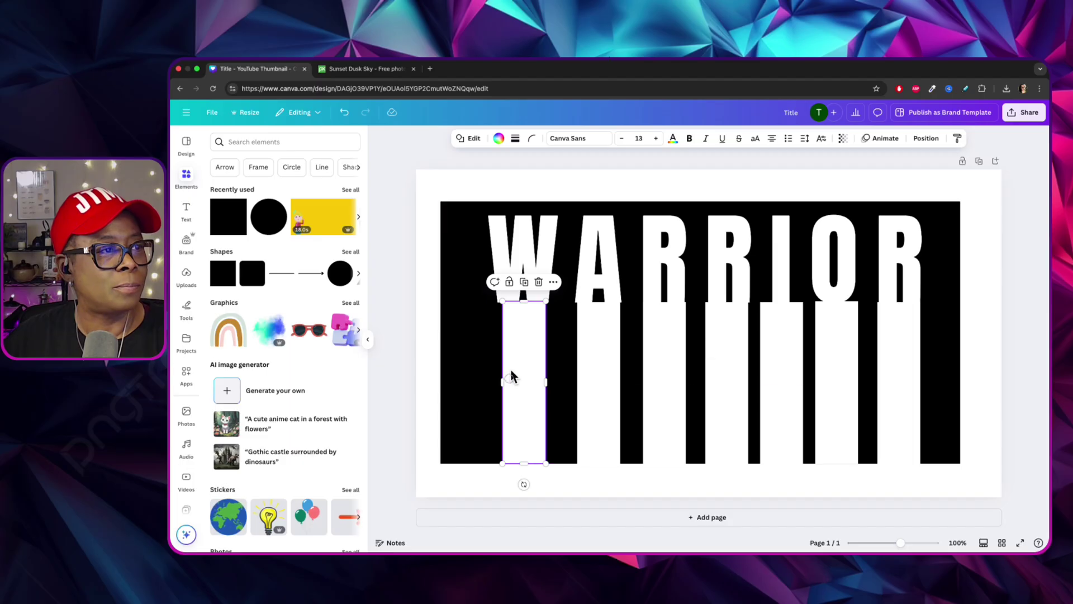
{"action": "left_click_drag", "start_coordinate": [512, 376], "coordinate": [514, 373]}
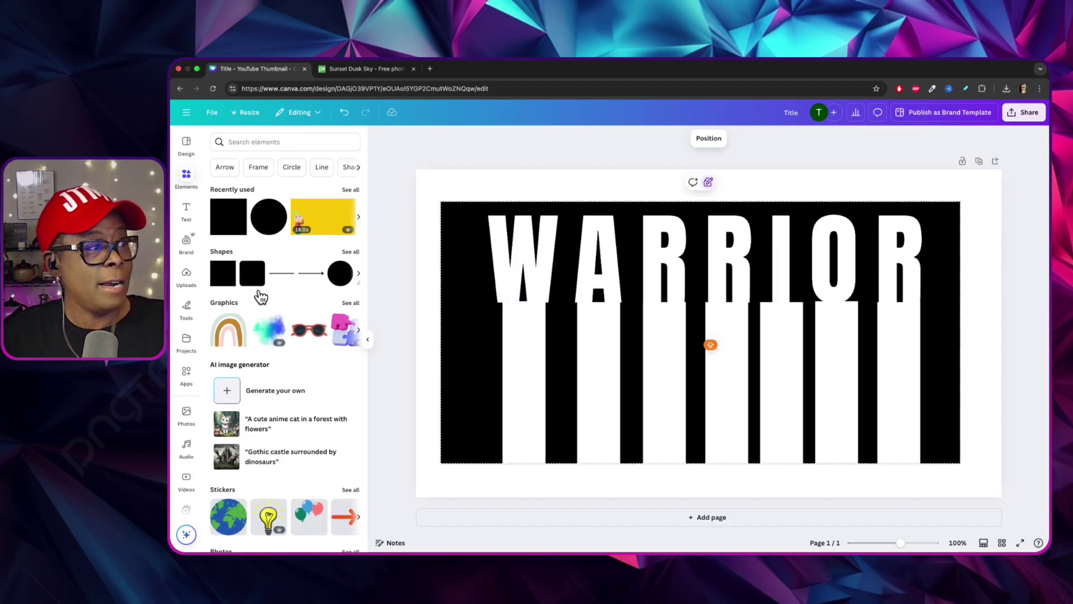
Add a circle shape, move it over the bars under the W and A, and color it black.
{"action": "left_click", "coordinate": [349, 264]}
{"action": "left_click", "coordinate": [340, 270]}
{"action": "left_click", "coordinate": [344, 270]}
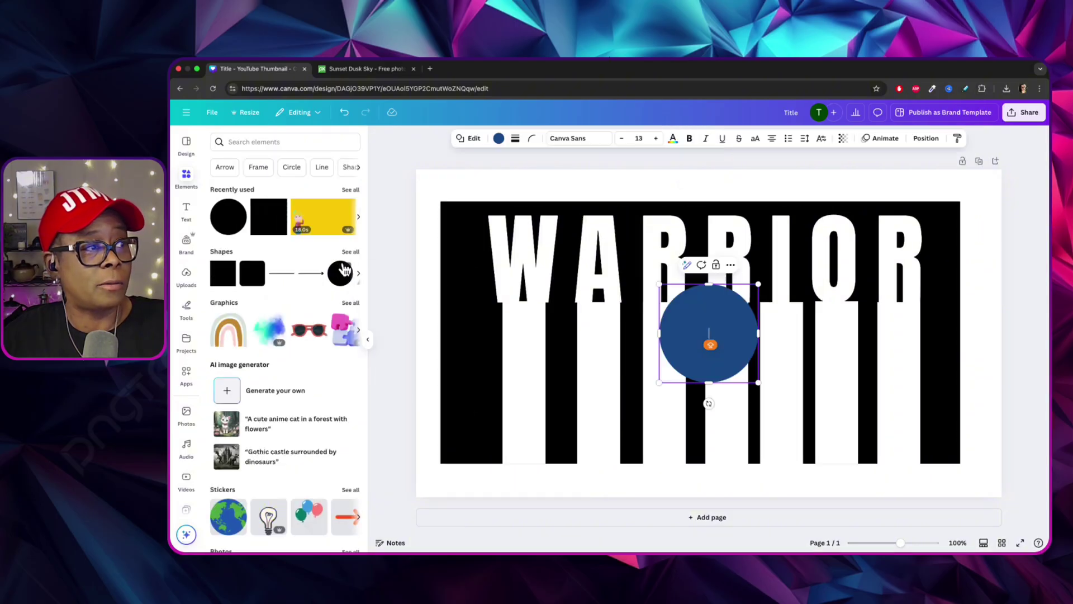
{"action": "left_click_drag", "start_coordinate": [723, 311], "coordinate": [566, 366]}
{"action": "left_click", "coordinate": [499, 138]}
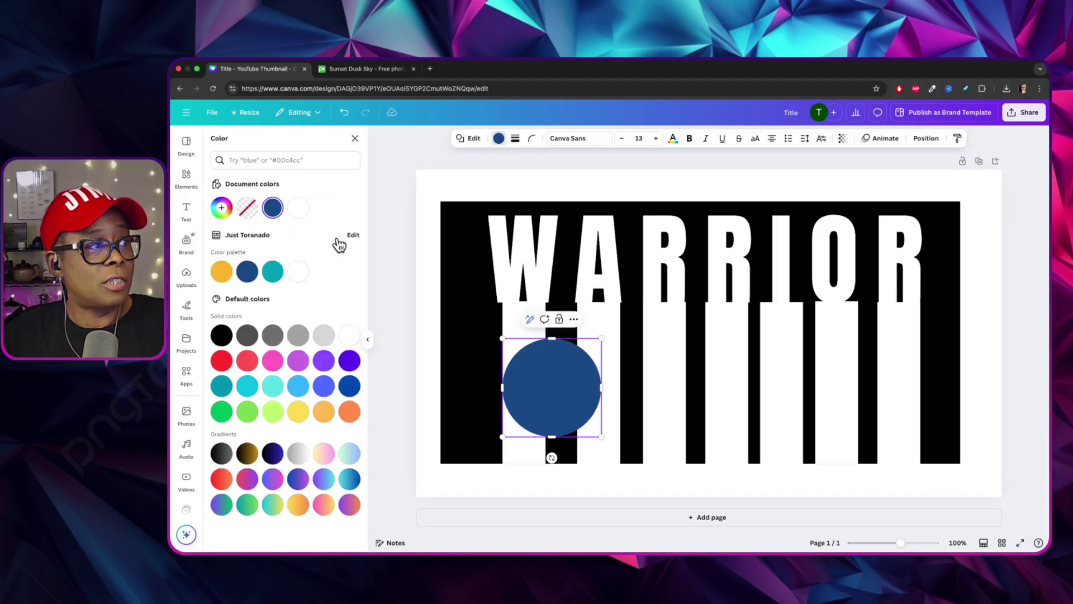
{"action": "left_click", "coordinate": [222, 335]}
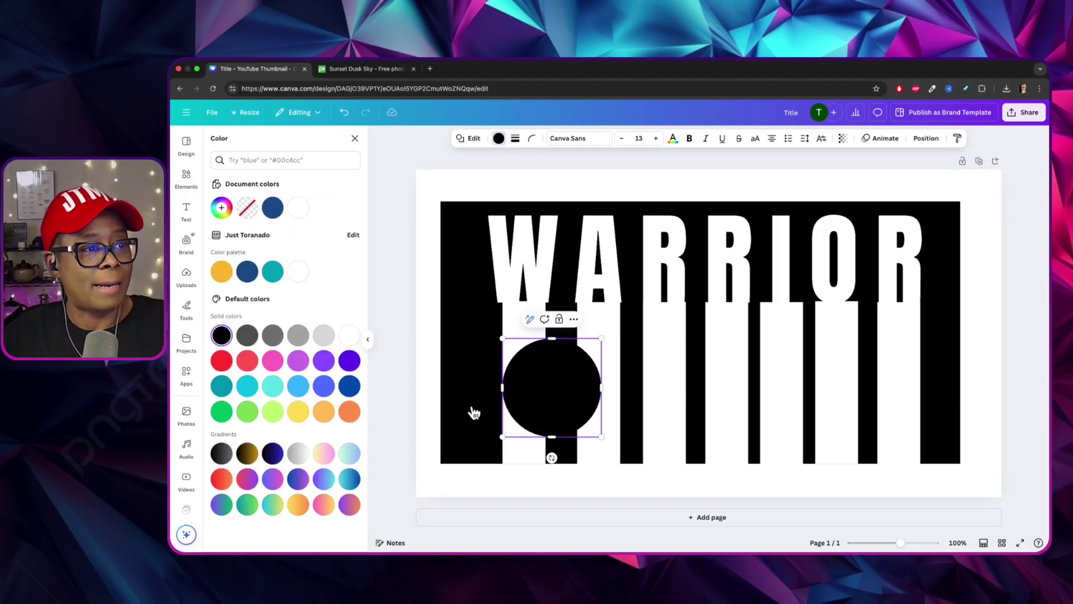
Stretch the black circle into a wide ellipse and position it over the lower ends of all the white bars.
{"action": "left_click_drag", "start_coordinate": [603, 388], "coordinate": [953, 495]}
{"action": "left_click_drag", "start_coordinate": [744, 392], "coordinate": [724, 402]}
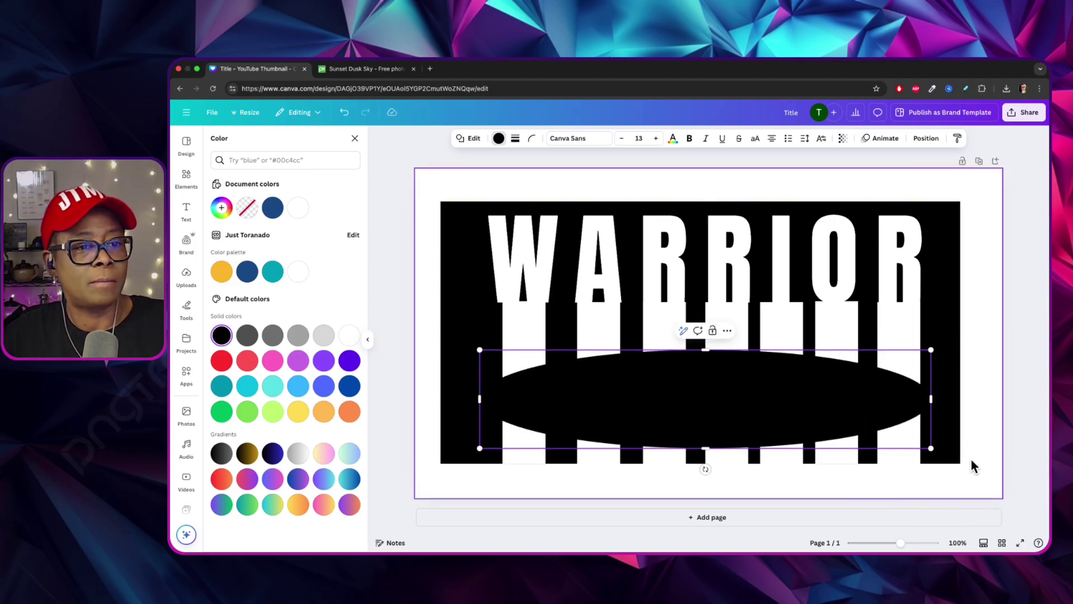
{"action": "left_click_drag", "start_coordinate": [931, 449], "coordinate": [935, 494]}
{"action": "left_click_drag", "start_coordinate": [848, 407], "coordinate": [859, 443]}
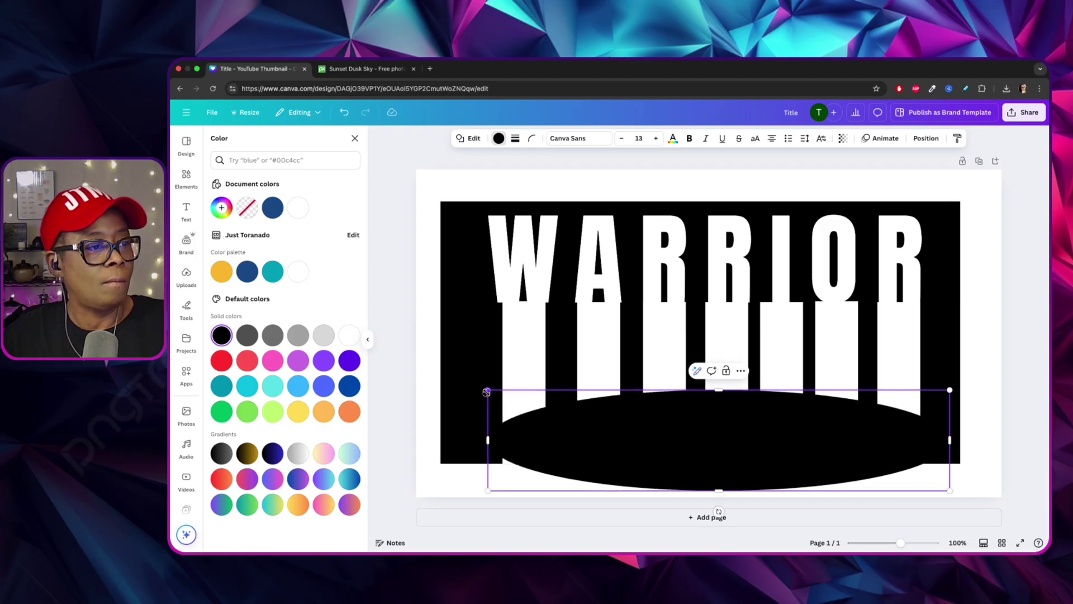
{"action": "left_click_drag", "start_coordinate": [488, 390], "coordinate": [473, 386]}
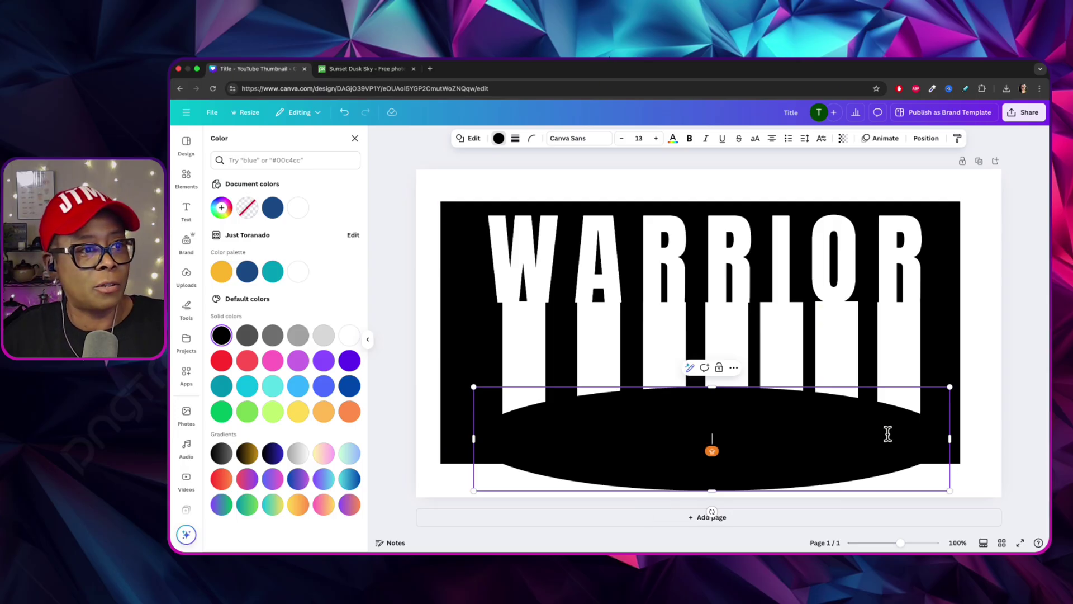
{"action": "left_click_drag", "start_coordinate": [762, 412], "coordinate": [748, 415]}
Widen the white bars under the W and A to match their letters, and shift the second R's bar slightly right.
{"action": "left_click", "coordinate": [534, 313]}
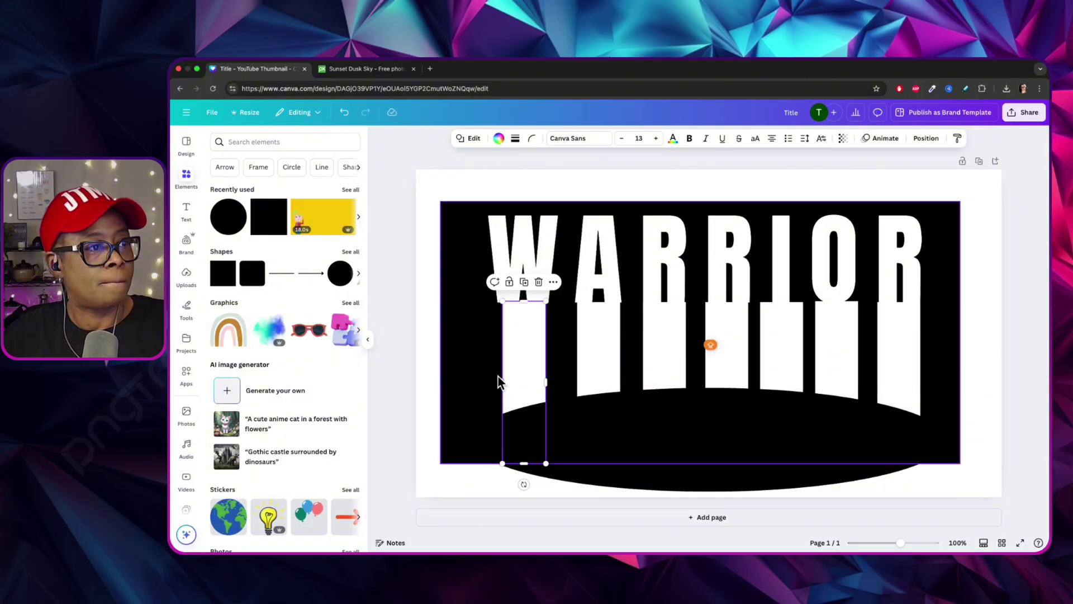
{"action": "left_click_drag", "start_coordinate": [498, 377], "coordinate": [731, 355]}
{"action": "left_click", "coordinate": [582, 370]}
{"action": "left_click", "coordinate": [673, 352]}
{"action": "left_click", "coordinate": [726, 359]}
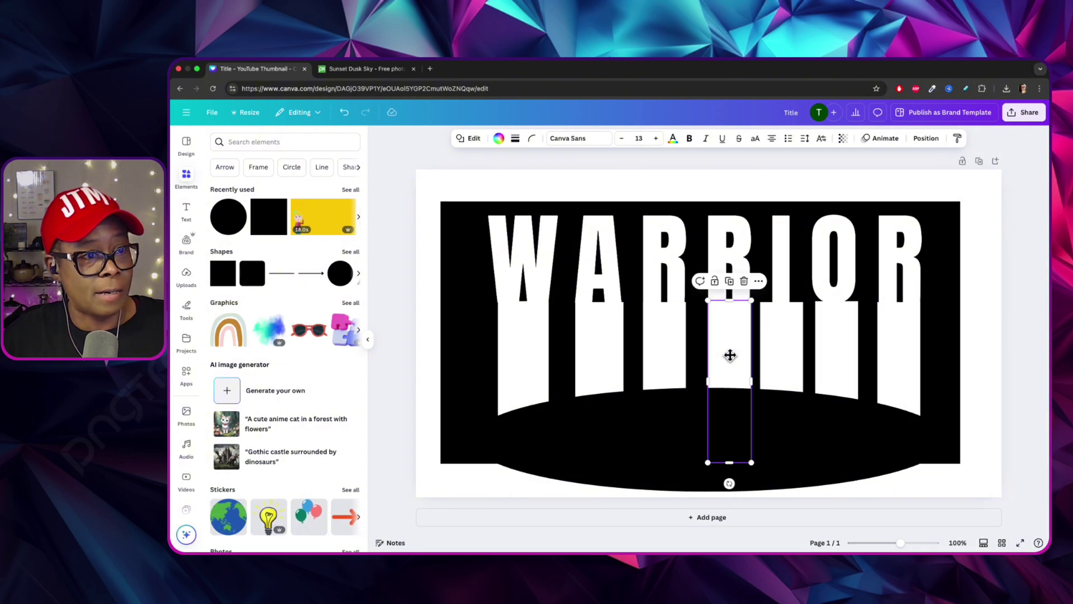
{"action": "right_click", "coordinate": [749, 382]}
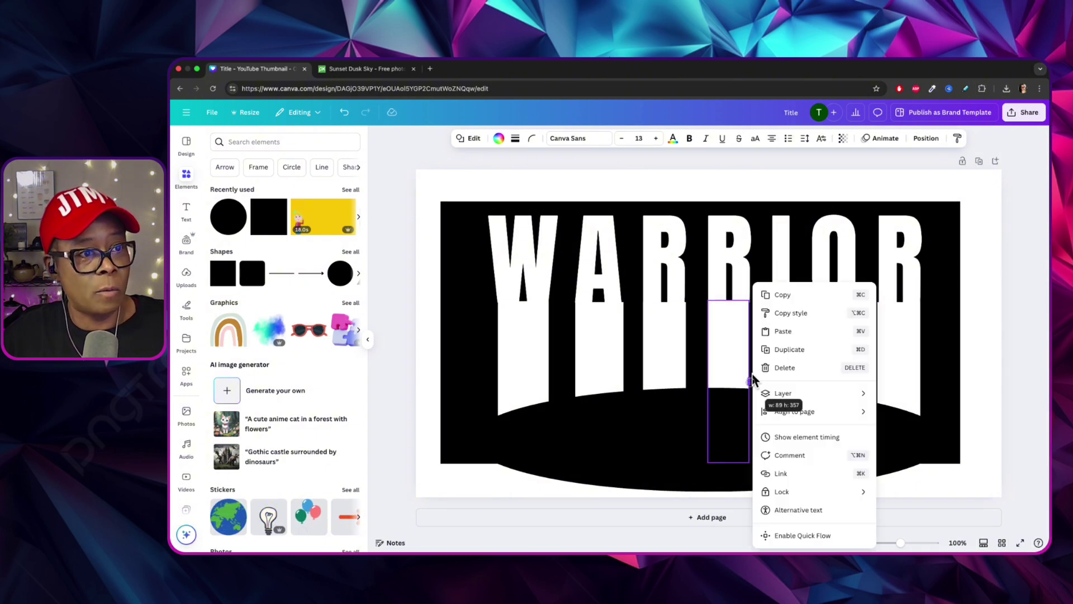
{"action": "key", "text": "Escape"}
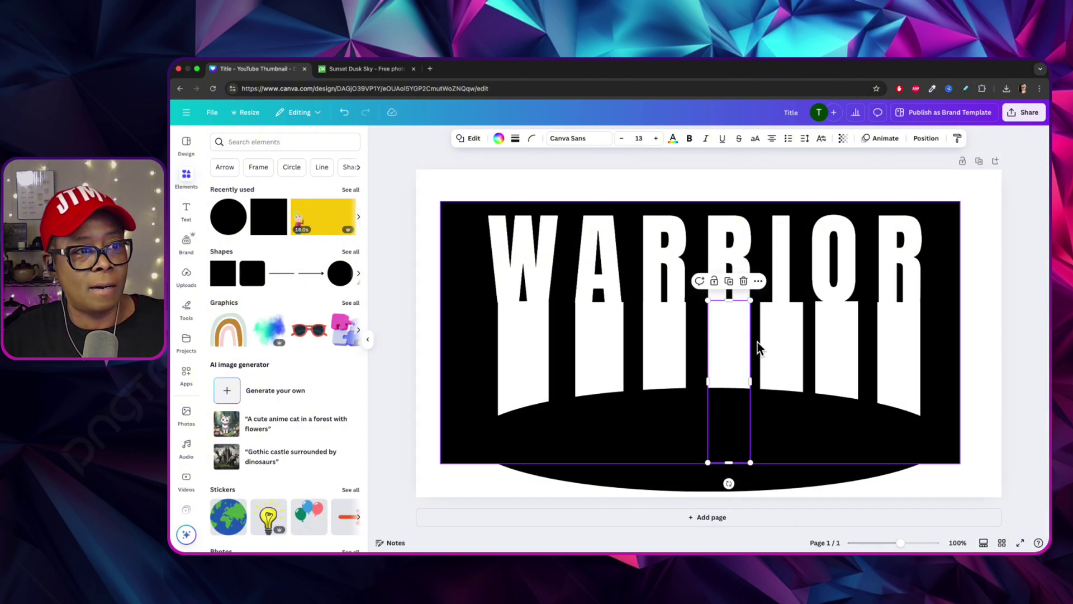
Fine-tune the white bars under the I and the O, widening the O's bar slightly to match its letter.
{"action": "left_click", "coordinate": [772, 340]}
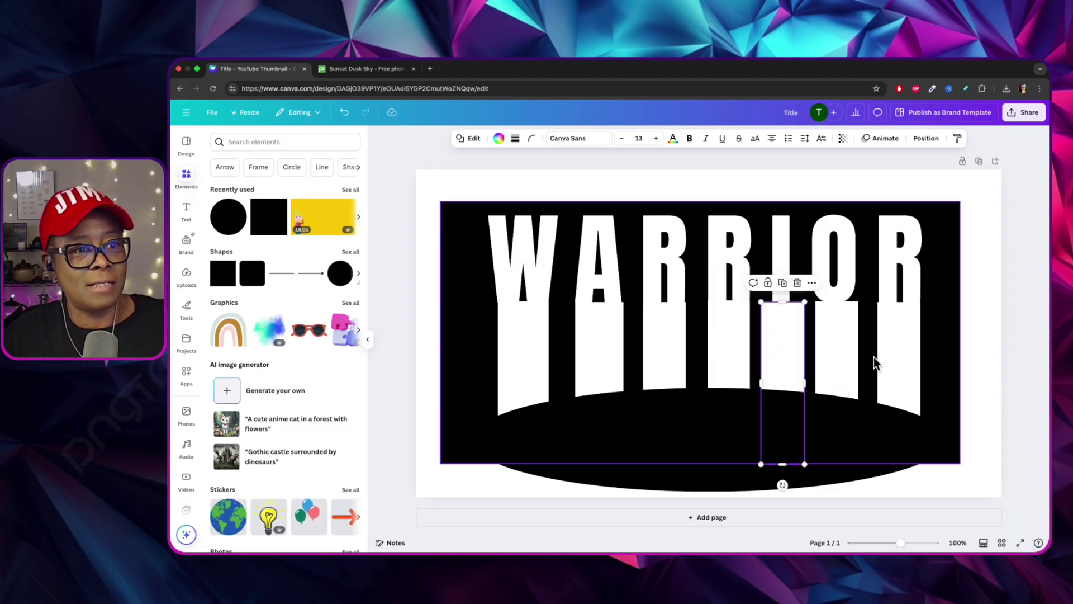
{"action": "left_click", "coordinate": [830, 345]}
{"action": "left_click_drag", "start_coordinate": [831, 345], "coordinate": [838, 345]}
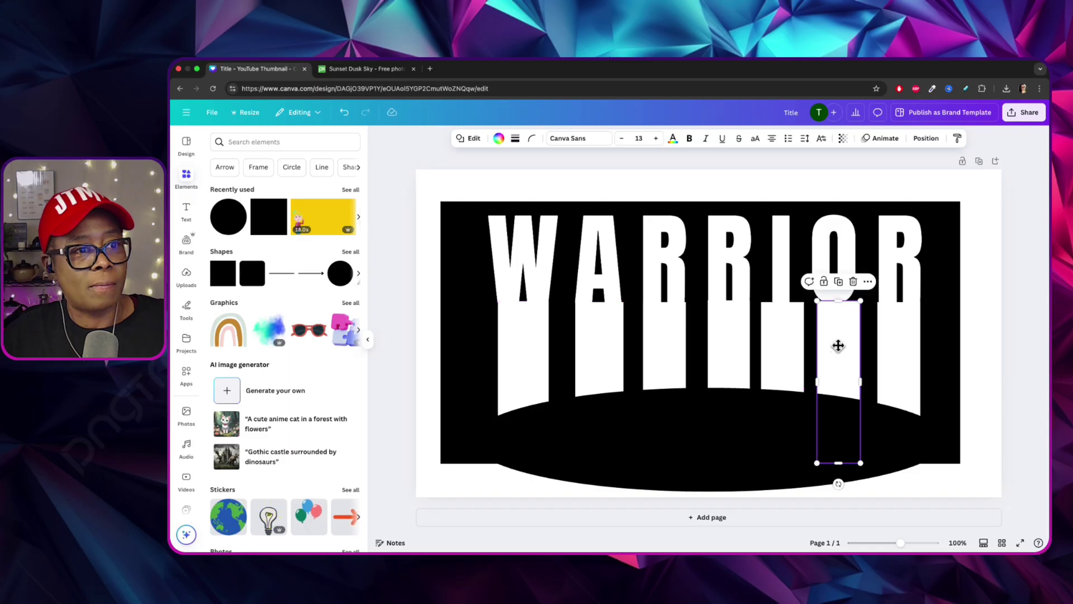
{"action": "right_click", "coordinate": [866, 379]}
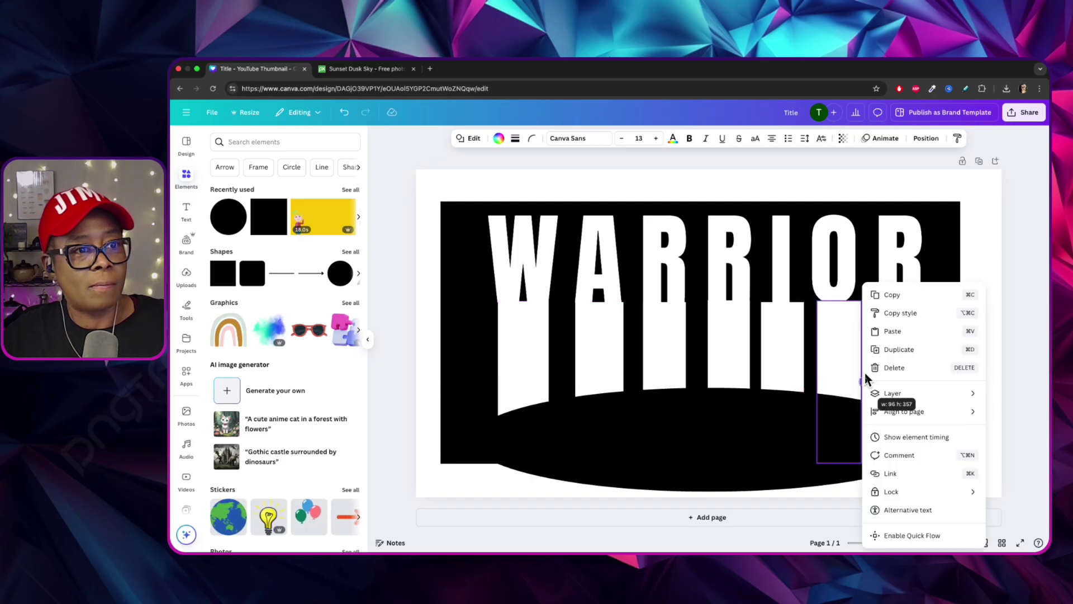
{"action": "left_click", "coordinate": [866, 329]}
{"action": "left_click_drag", "start_coordinate": [833, 335], "coordinate": [834, 341]}
Align the white bar under the final R with its letter and widen the black ellipse slightly to the right.
{"action": "left_click_drag", "start_coordinate": [903, 329], "coordinate": [905, 323]}
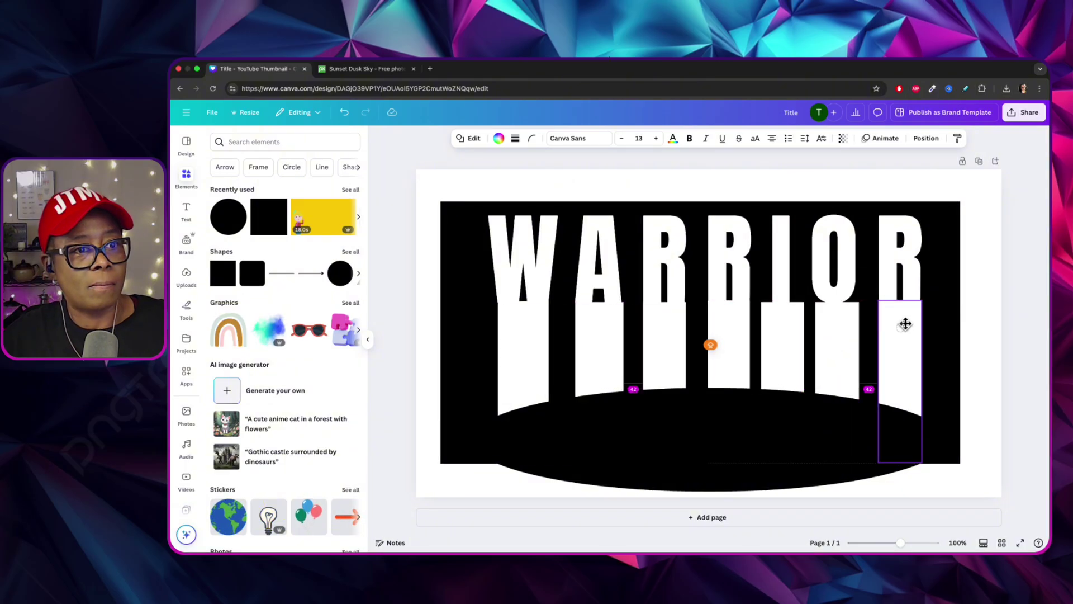
{"action": "left_click_drag", "start_coordinate": [906, 324], "coordinate": [905, 325]}
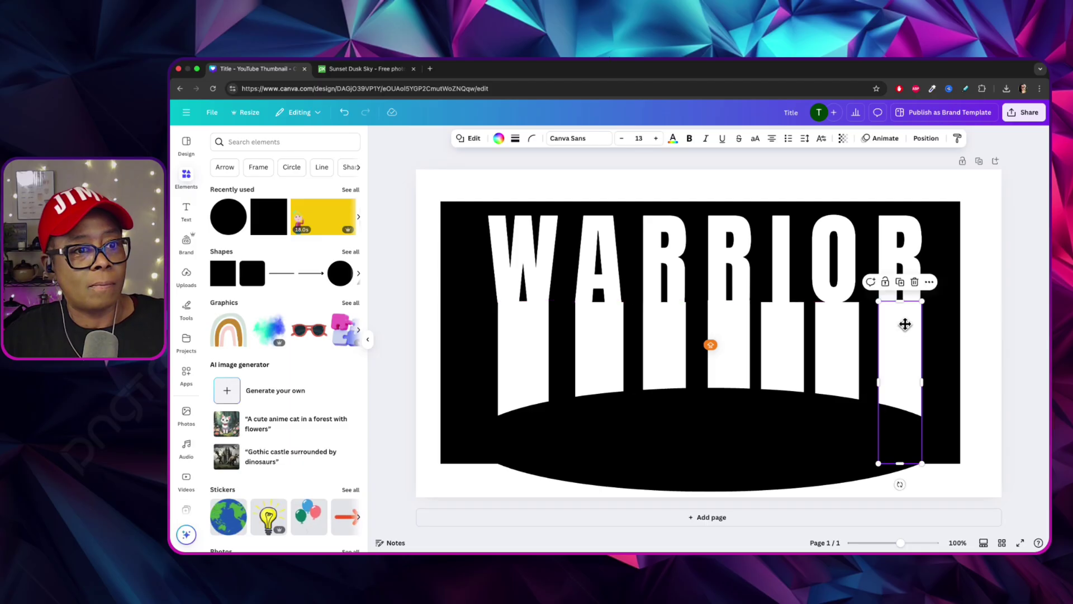
{"action": "right_click", "coordinate": [926, 377]}
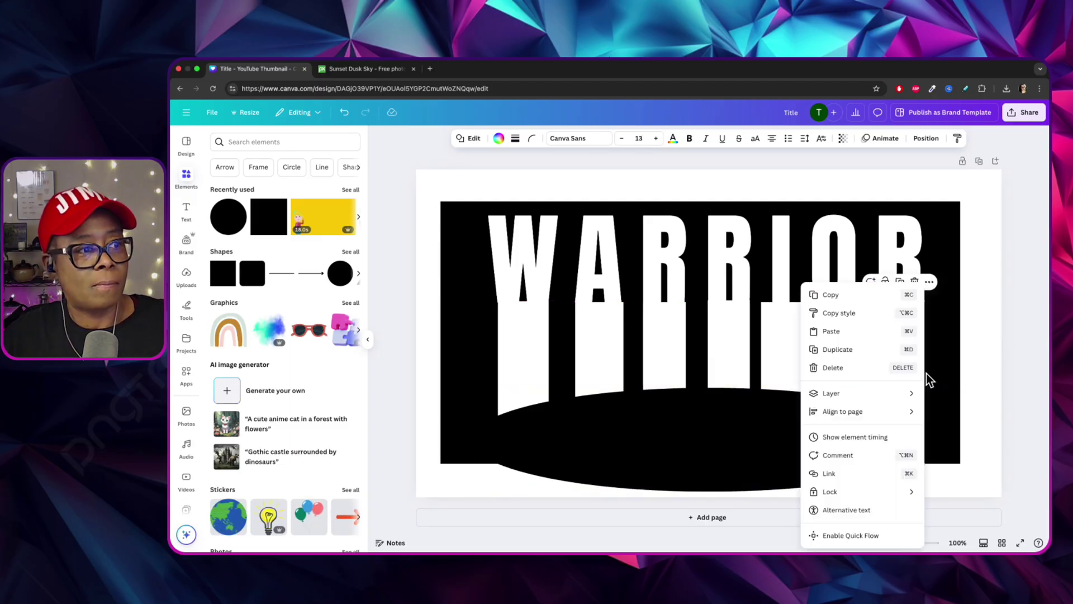
{"action": "left_click", "coordinate": [754, 450]}
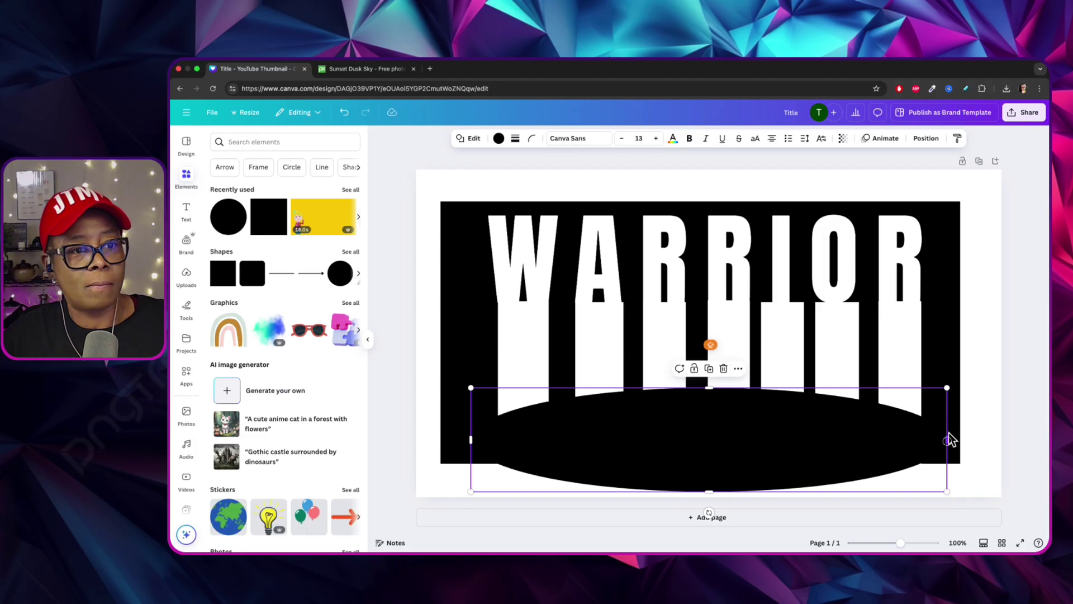
{"action": "left_click_drag", "start_coordinate": [949, 439], "coordinate": [951, 439]}
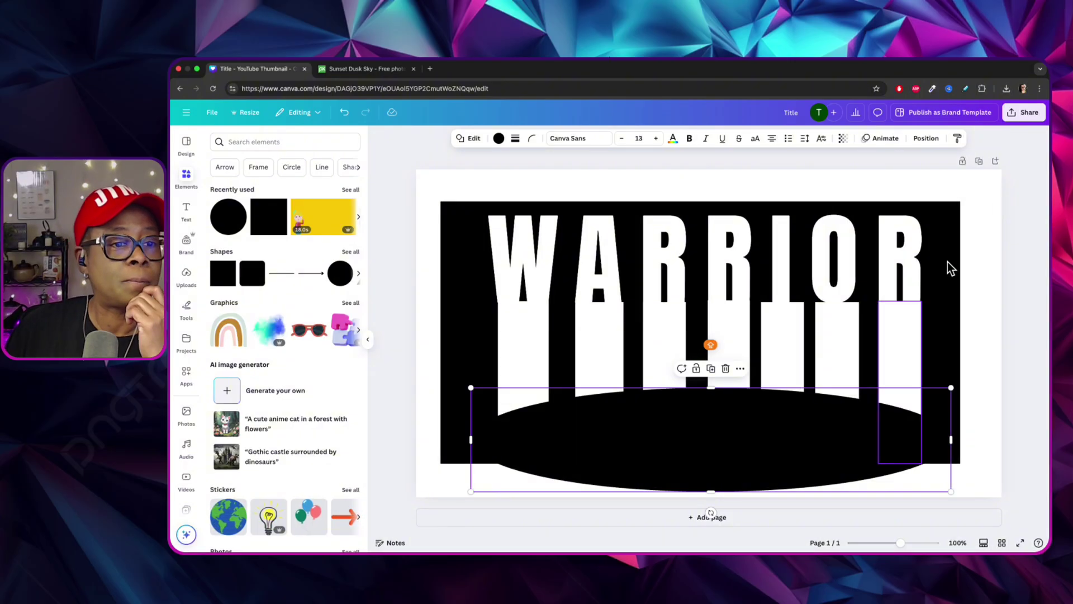
{"action": "left_click", "coordinate": [1038, 162]}
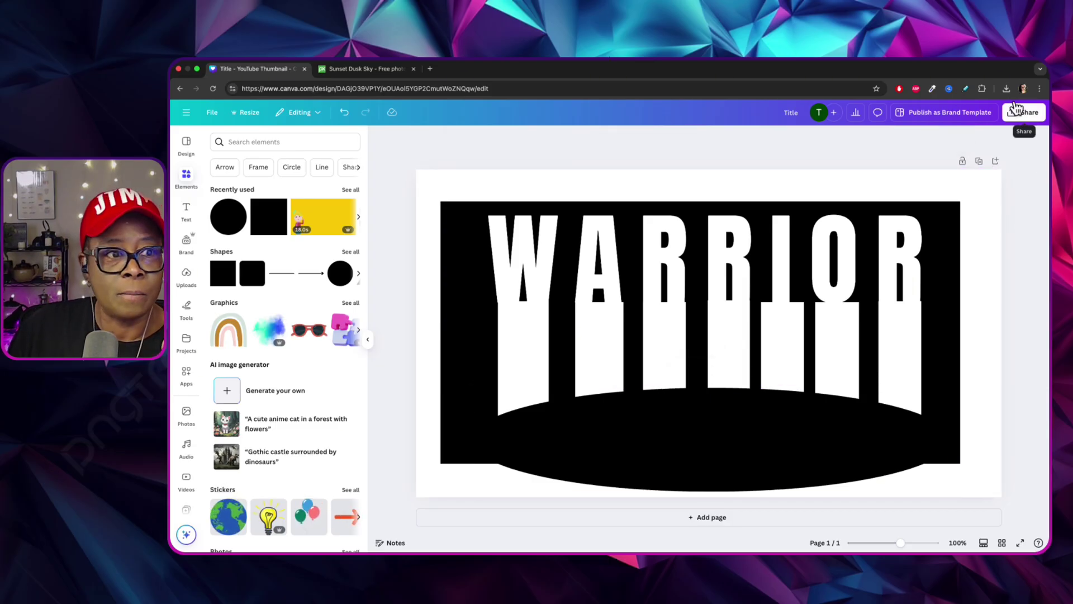
Download the finished title design as a PNG at size 1 (1,280 × 720 px).
{"action": "left_click", "coordinate": [1016, 109]}
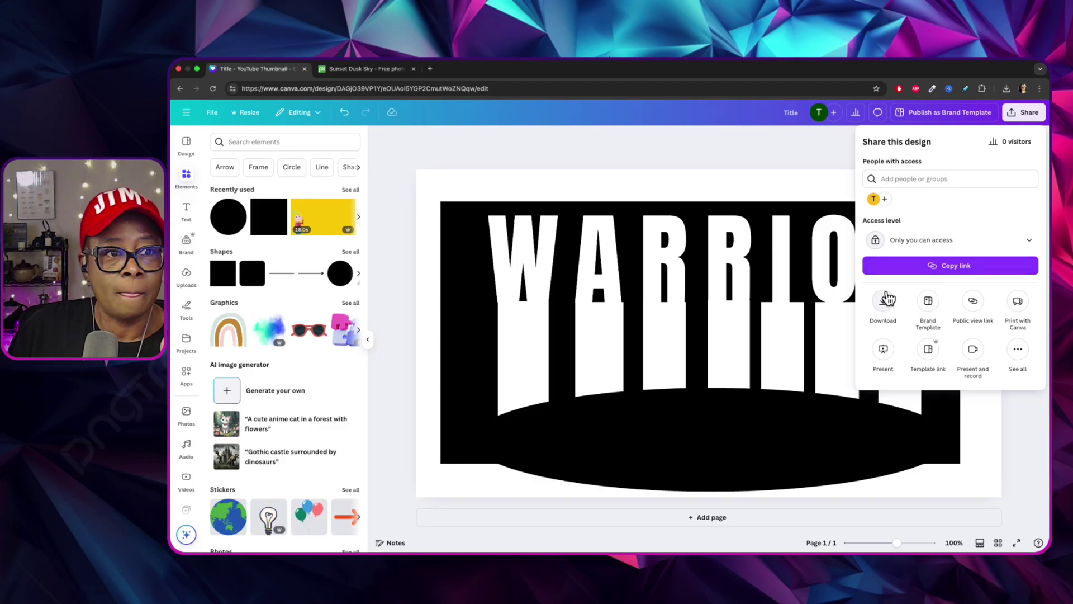
{"action": "left_click", "coordinate": [887, 299]}
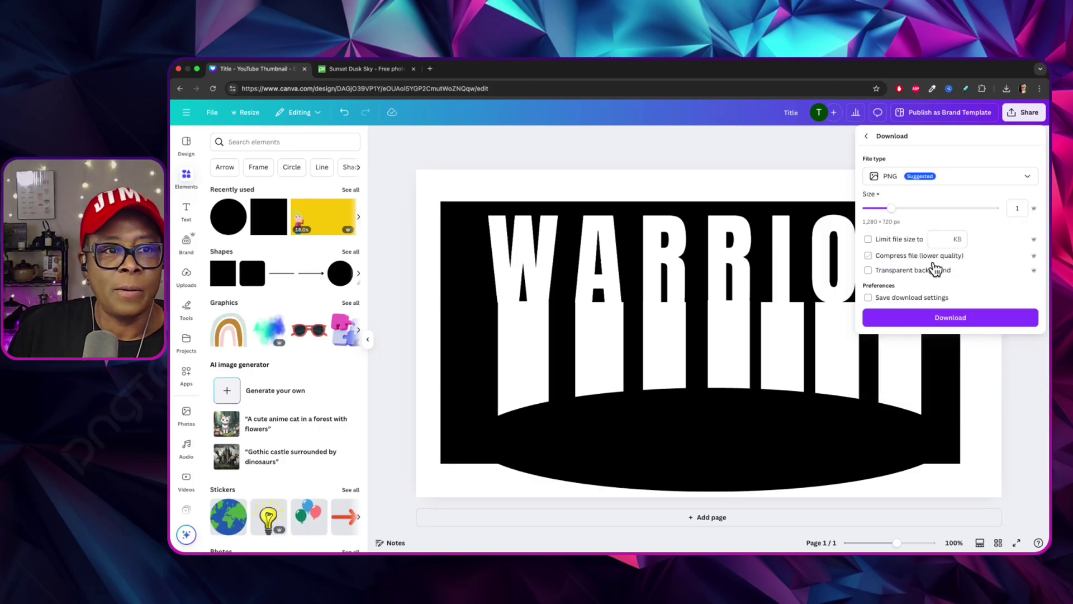
{"action": "left_click", "coordinate": [950, 318]}
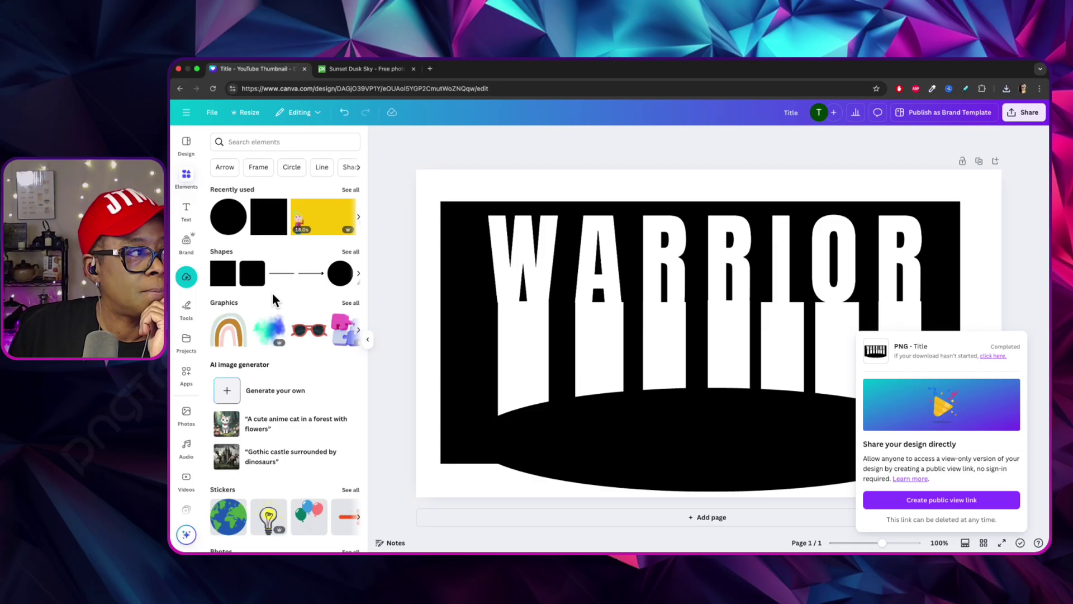
Add a second page and place the uploaded purple sunset sky image on it.
{"action": "left_click", "coordinate": [188, 272]}
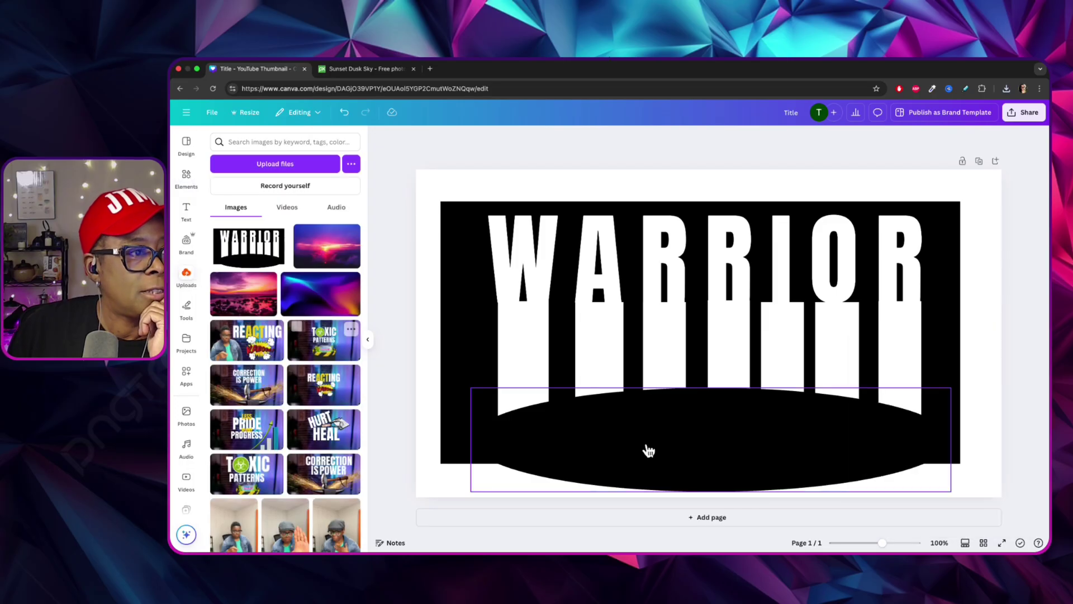
{"action": "left_click", "coordinate": [720, 516]}
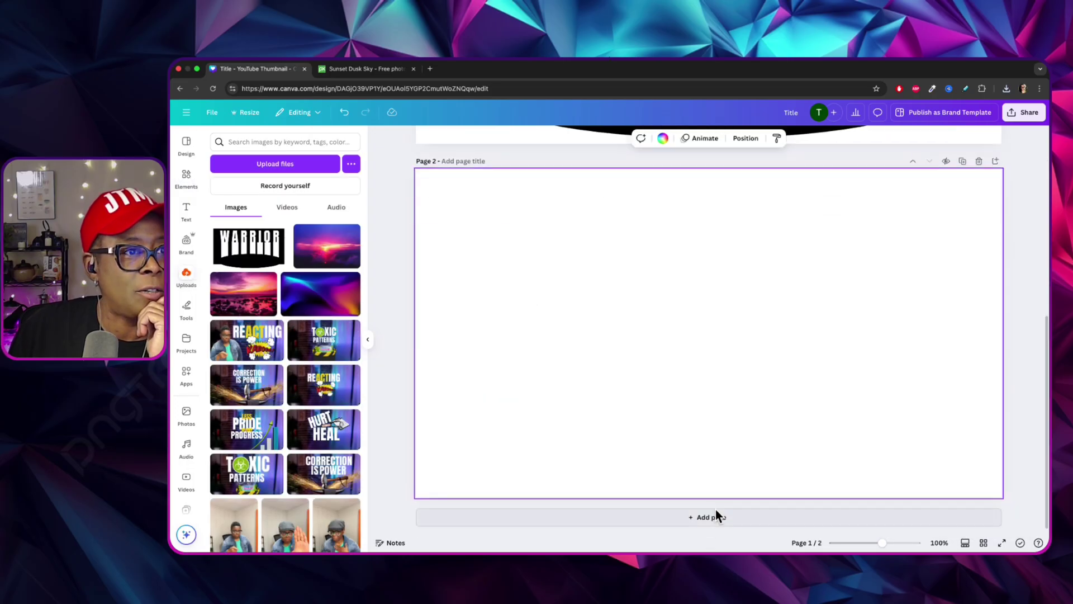
{"action": "left_click_drag", "start_coordinate": [327, 246], "coordinate": [682, 323]}
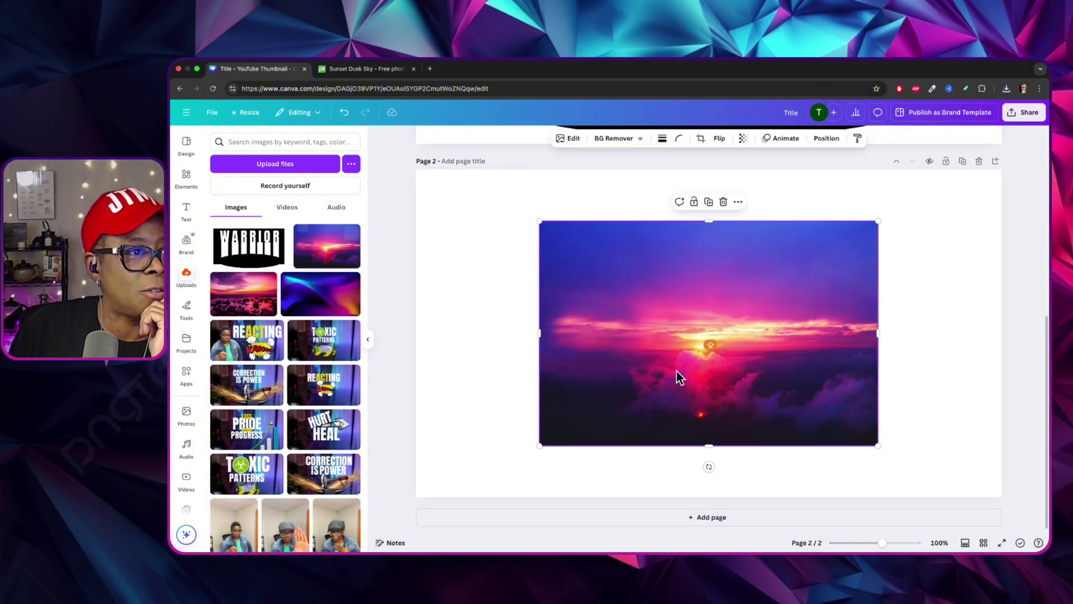
Move the sunset image toward the page's upper-left corner, then enlarge and widen it to fill most of the page.
{"action": "left_click_drag", "start_coordinate": [675, 375], "coordinate": [667, 341]}
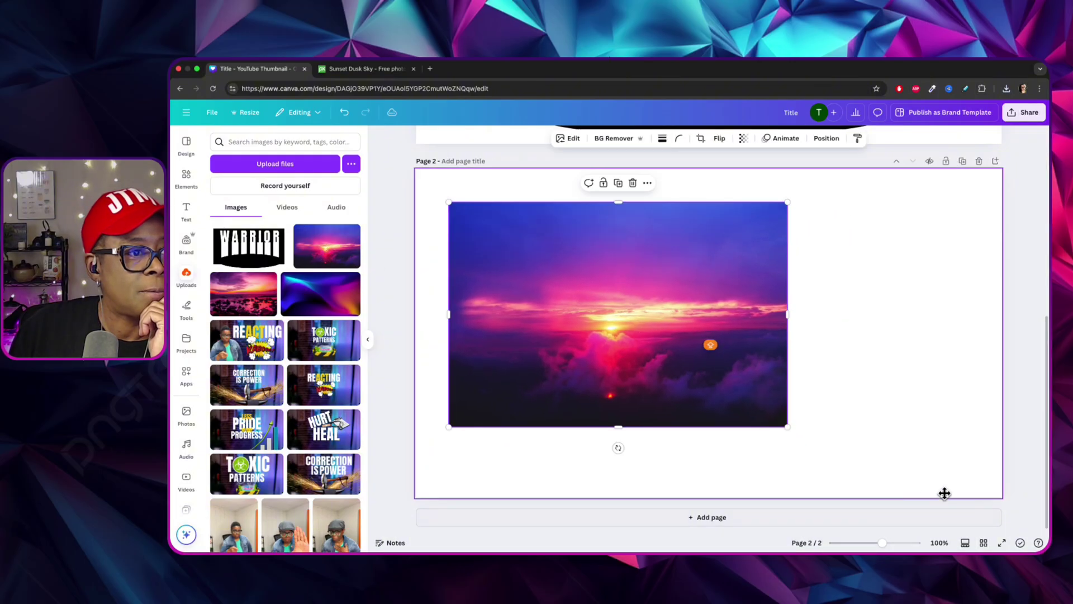
{"action": "left_click_drag", "start_coordinate": [787, 427], "coordinate": [870, 466]}
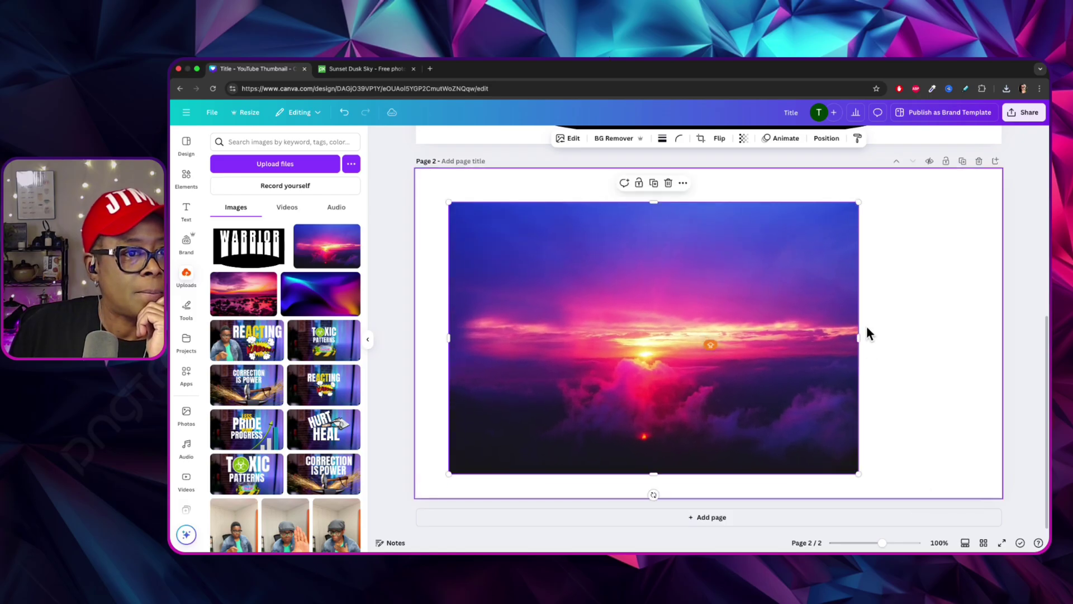
{"action": "left_click_drag", "start_coordinate": [860, 338], "coordinate": [989, 355]}
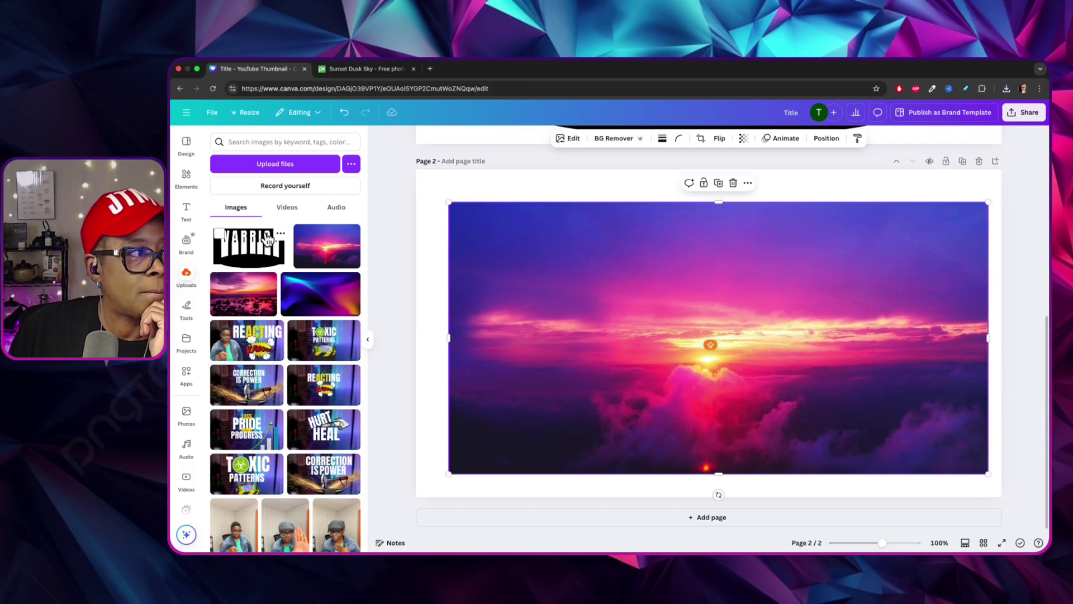
Place the exported WARRIOR title image on page 2 over the sunset and enlarge it to cover most of the sunset.
{"action": "left_click", "coordinate": [268, 241]}
{"action": "left_click_drag", "start_coordinate": [634, 310], "coordinate": [583, 303]}
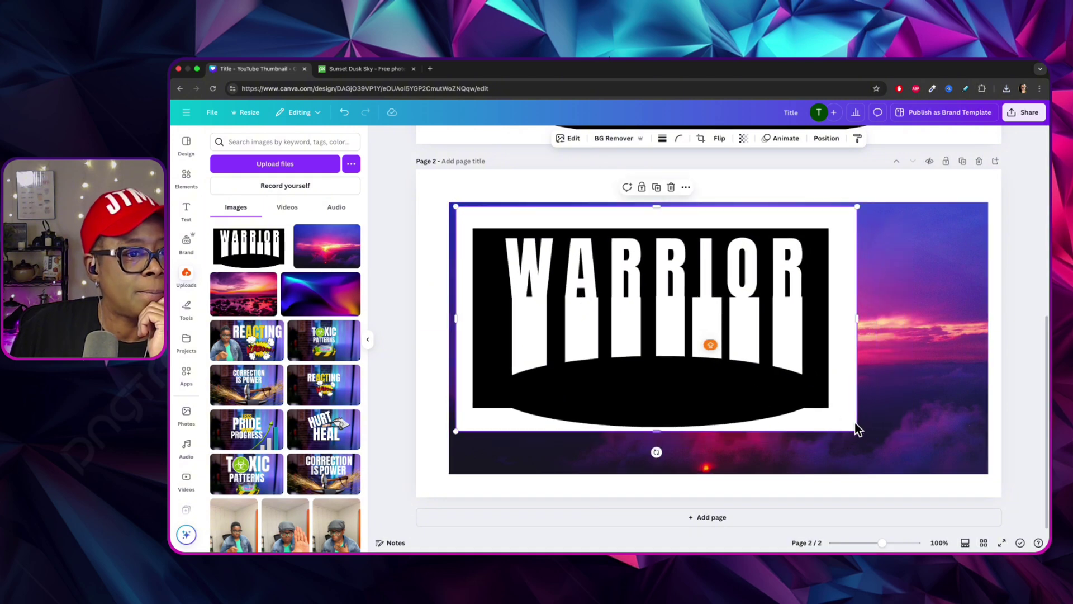
{"action": "left_click_drag", "start_coordinate": [858, 430], "coordinate": [928, 474]}
{"action": "left_click_drag", "start_coordinate": [895, 404], "coordinate": [922, 403]}
{"action": "scroll", "coordinate": [860, 352], "scroll_direction": "up", "scroll_amount": 6}
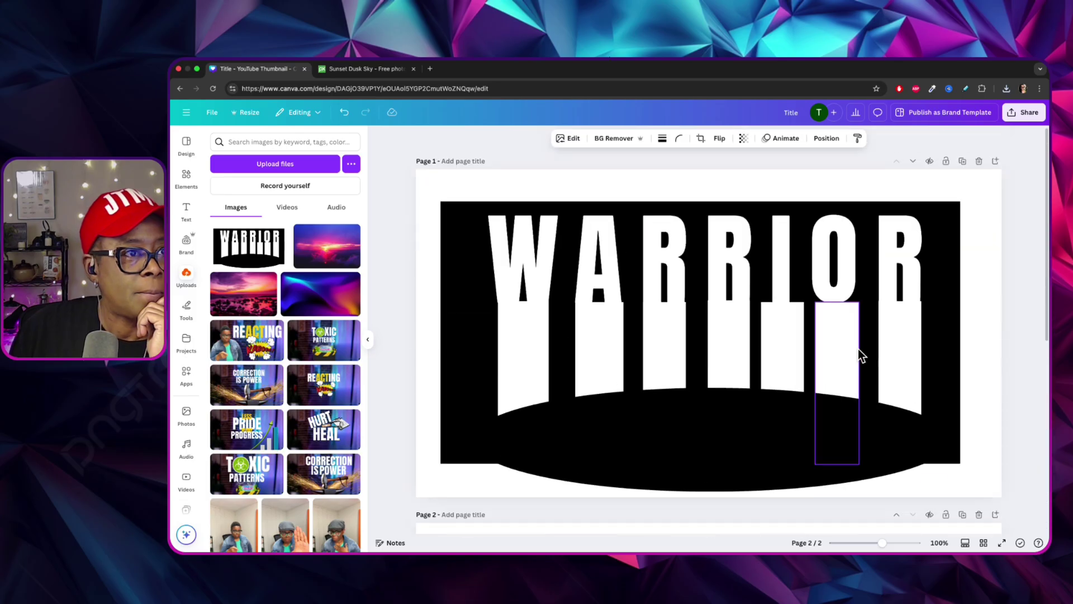
{"action": "scroll", "coordinate": [861, 356], "scroll_direction": "down", "scroll_amount": 6}
Fine-tune the title image's size and position over the sunset and remove its background.
{"action": "left_click", "coordinate": [836, 337]}
{"action": "left_click_drag", "start_coordinate": [836, 338], "coordinate": [836, 338]}
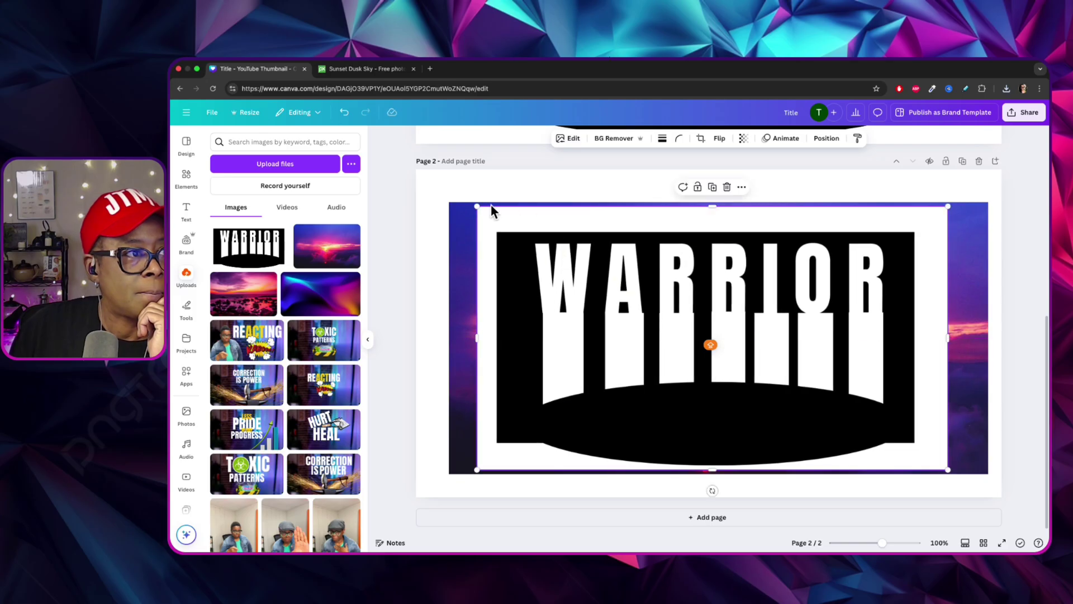
{"action": "left_click_drag", "start_coordinate": [477, 207], "coordinate": [473, 203]}
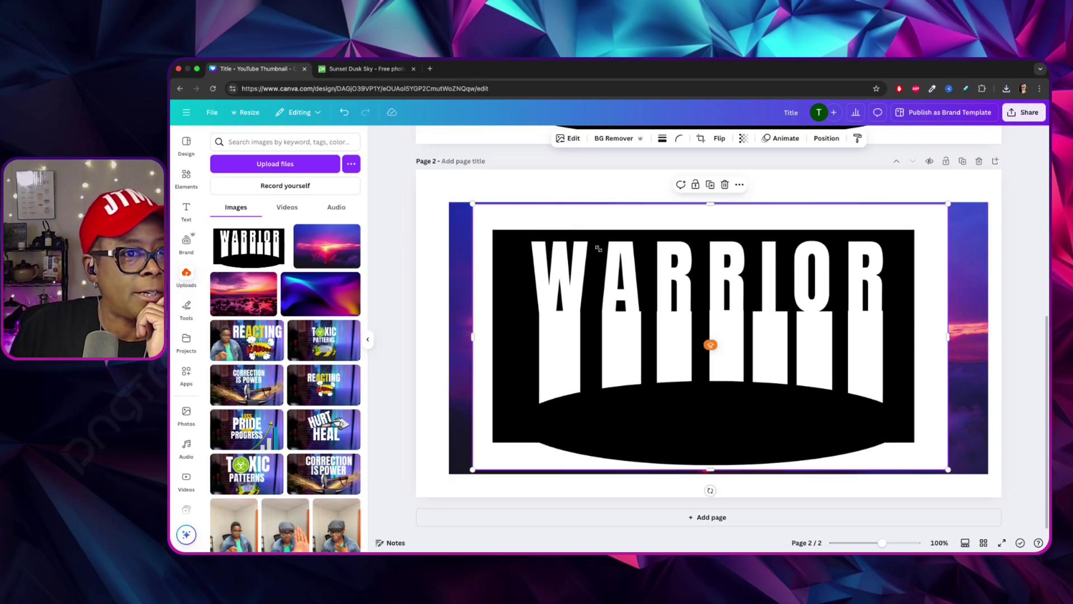
{"action": "left_click_drag", "start_coordinate": [639, 271], "coordinate": [644, 273]}
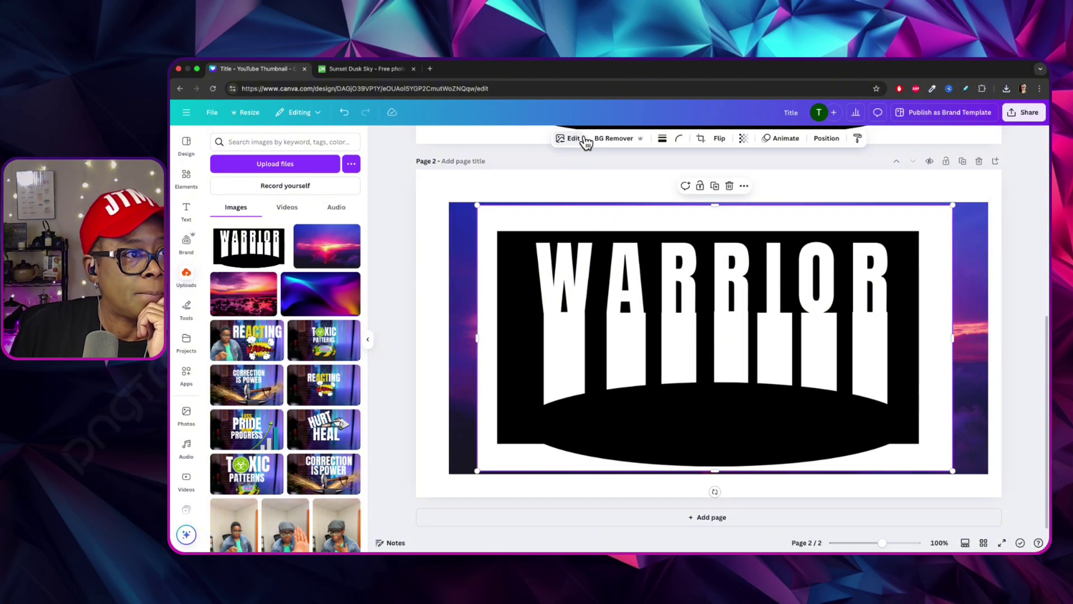
{"action": "left_click", "coordinate": [613, 138]}
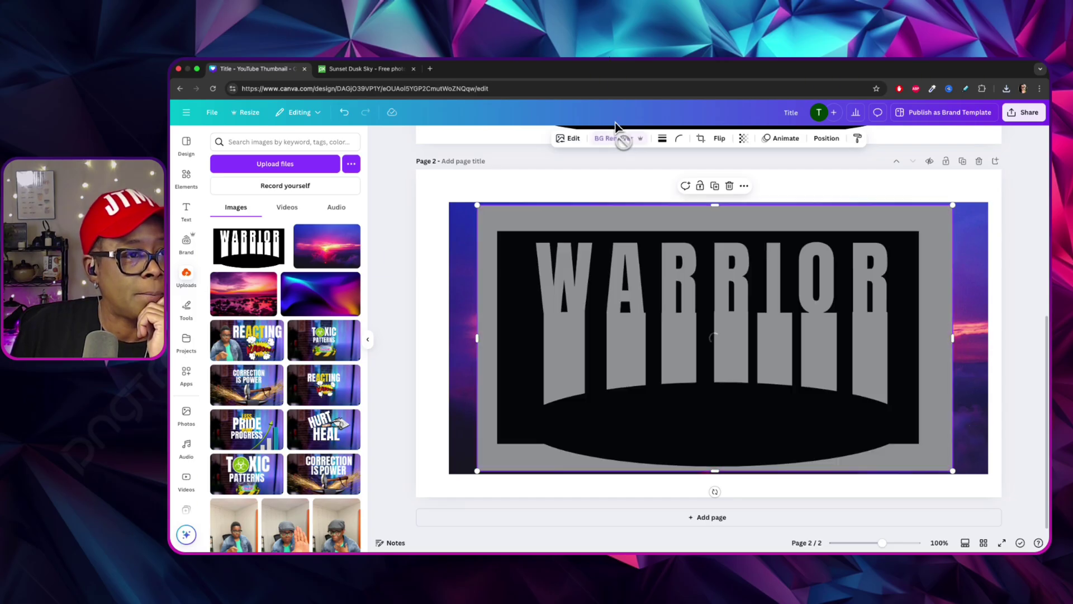
{"action": "left_click", "coordinate": [619, 138]}
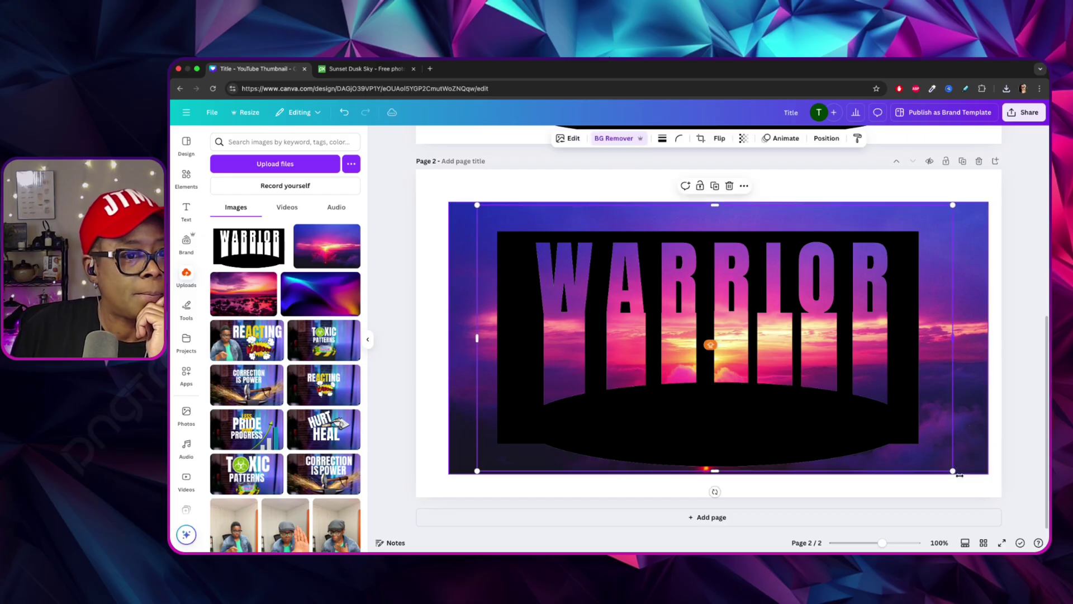
Enlarge the WARRIOR cutout to about the page's size and reposition it so the sunset fills the letters.
{"action": "left_click_drag", "start_coordinate": [952, 471], "coordinate": [985, 489]}
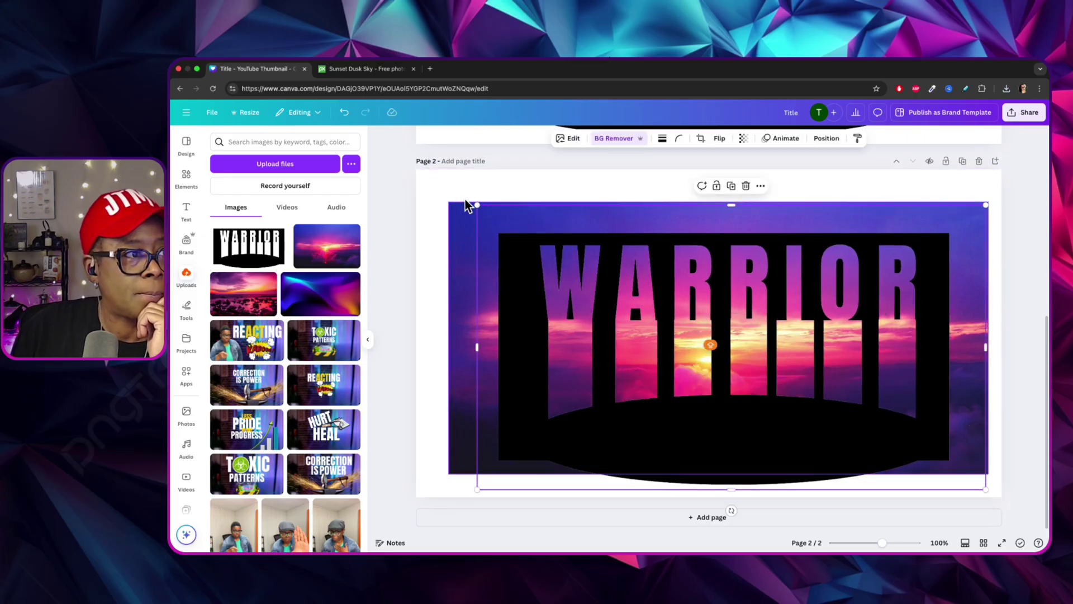
{"action": "left_click_drag", "start_coordinate": [476, 202], "coordinate": [451, 192]}
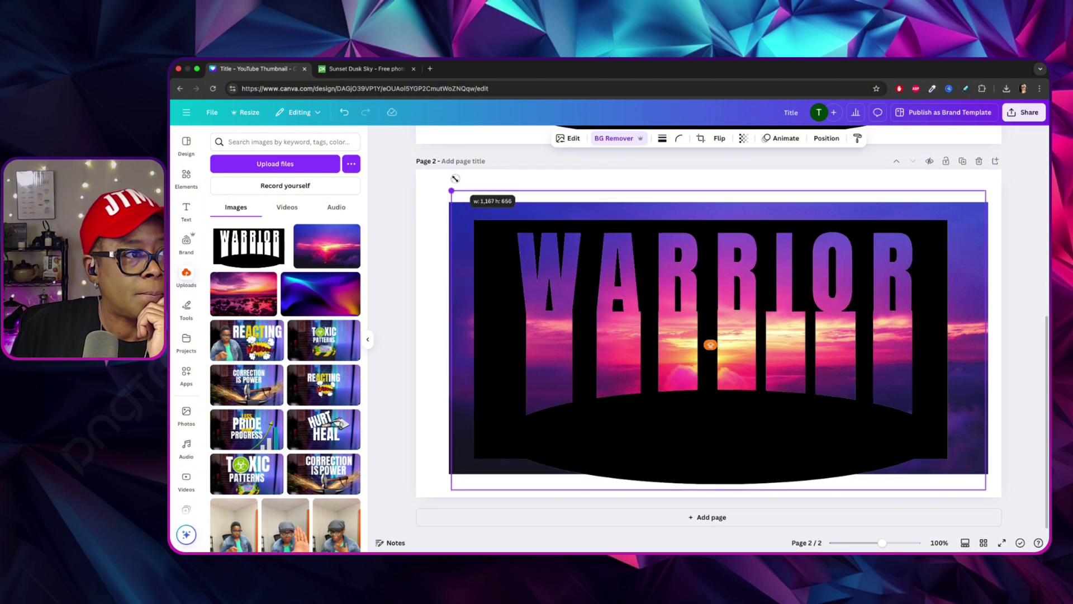
{"action": "left_click_drag", "start_coordinate": [623, 319], "coordinate": [630, 310]}
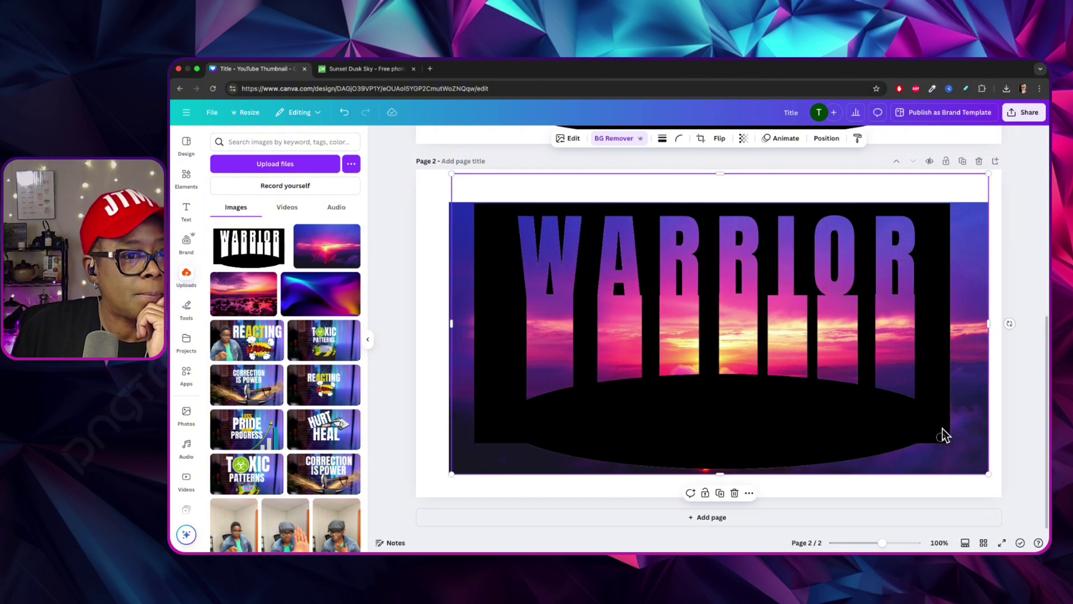
{"action": "left_click_drag", "start_coordinate": [988, 474], "coordinate": [1011, 493]}
{"action": "left_click_drag", "start_coordinate": [815, 445], "coordinate": [841, 443]}
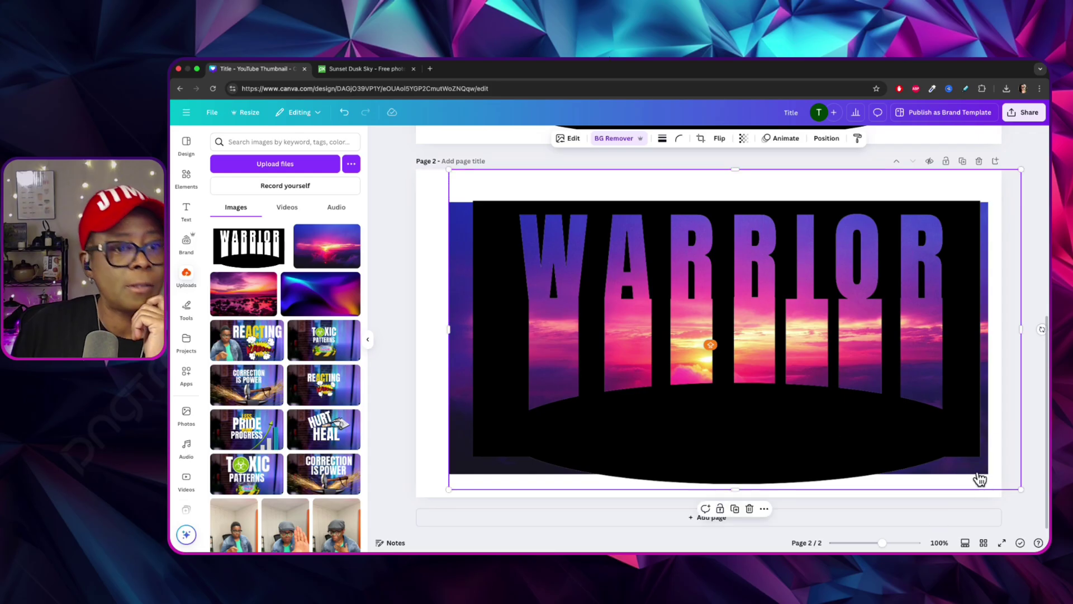
{"action": "left_click_drag", "start_coordinate": [1021, 490], "coordinate": [1025, 499]}
{"action": "left_click_drag", "start_coordinate": [822, 408], "coordinate": [820, 405]}
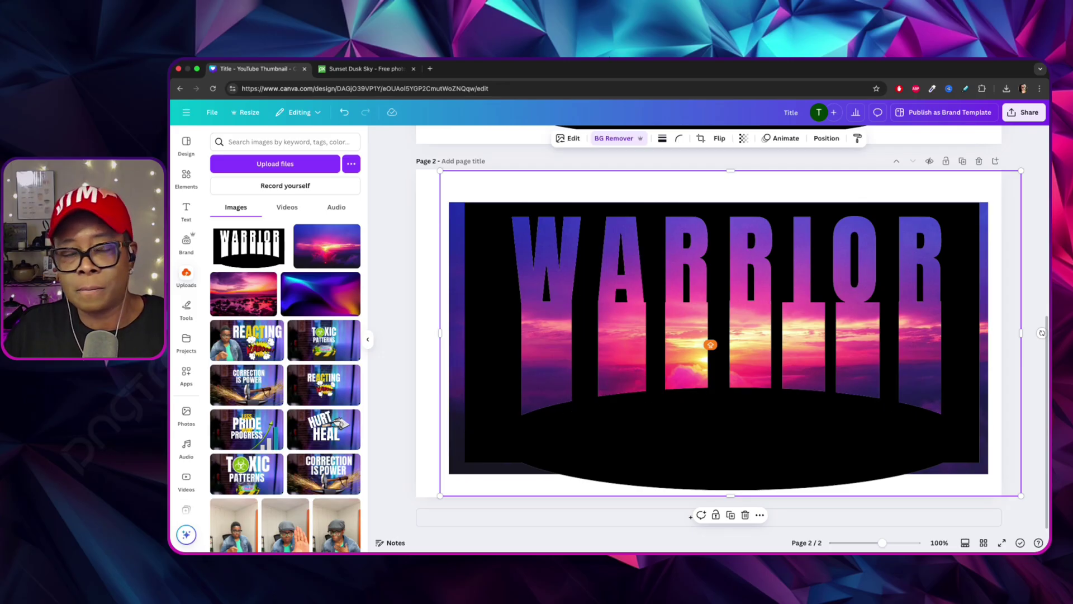
{"action": "mouse_move", "coordinate": [787, 390]}
{"action": "left_mouse_down"}
{"action": "mouse_move", "coordinate": [777, 384]}
{"action": "mouse_move", "coordinate": [786, 385]}
{"action": "left_mouse_up"}
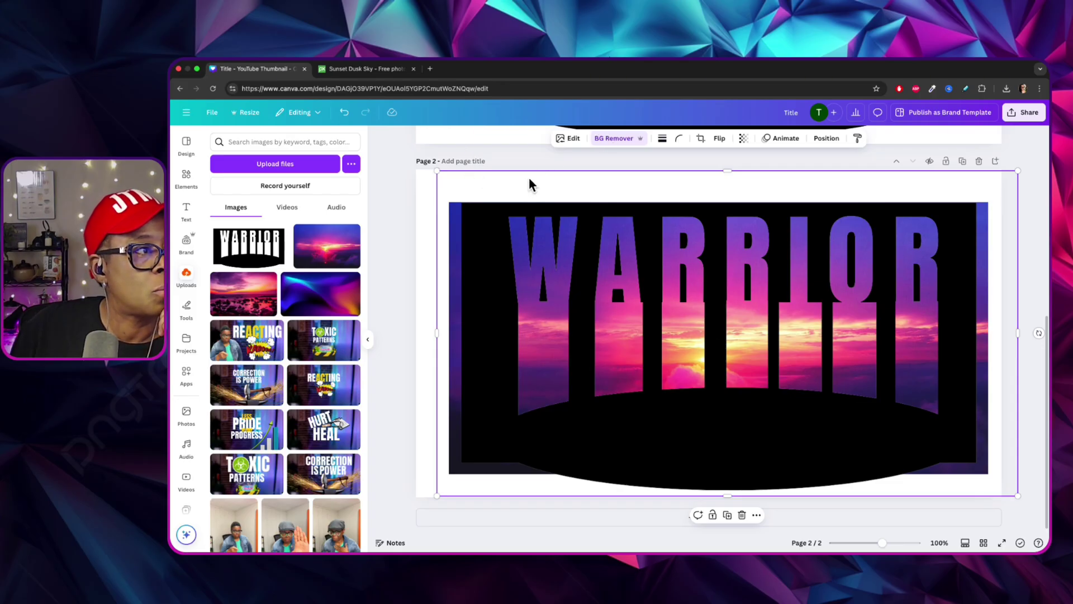
Set the background color of page 2 to black.
{"action": "left_click", "coordinate": [418, 302]}
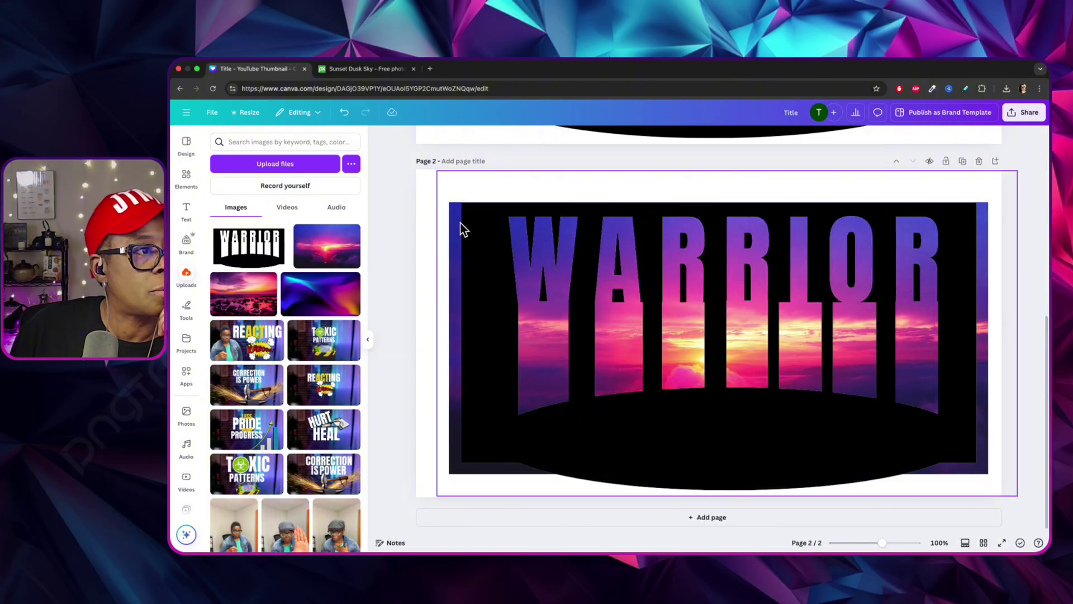
{"action": "left_click", "coordinate": [426, 177]}
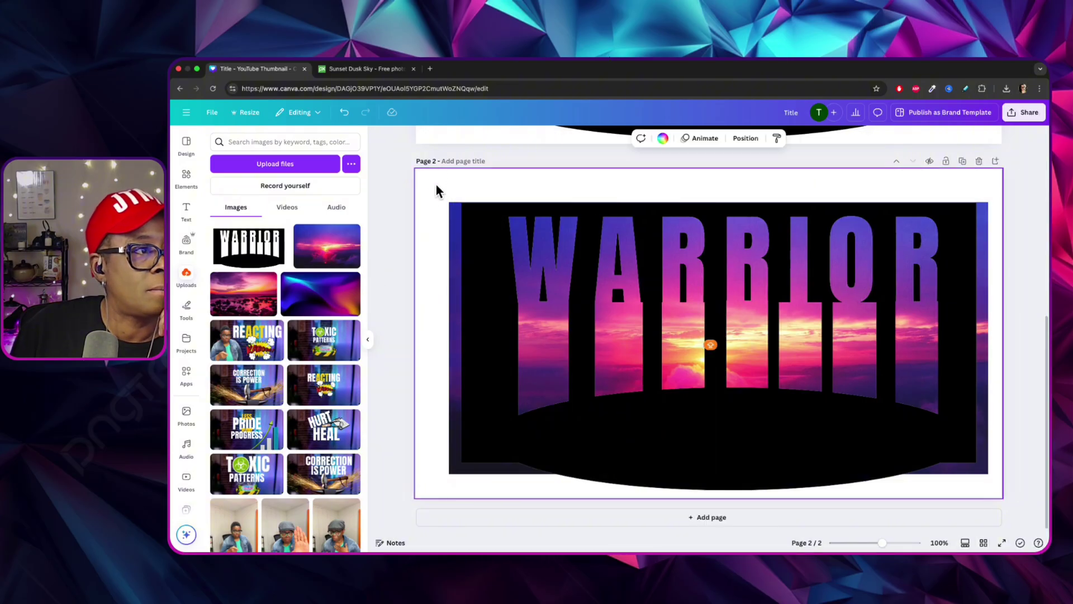
{"action": "left_click", "coordinate": [664, 138]}
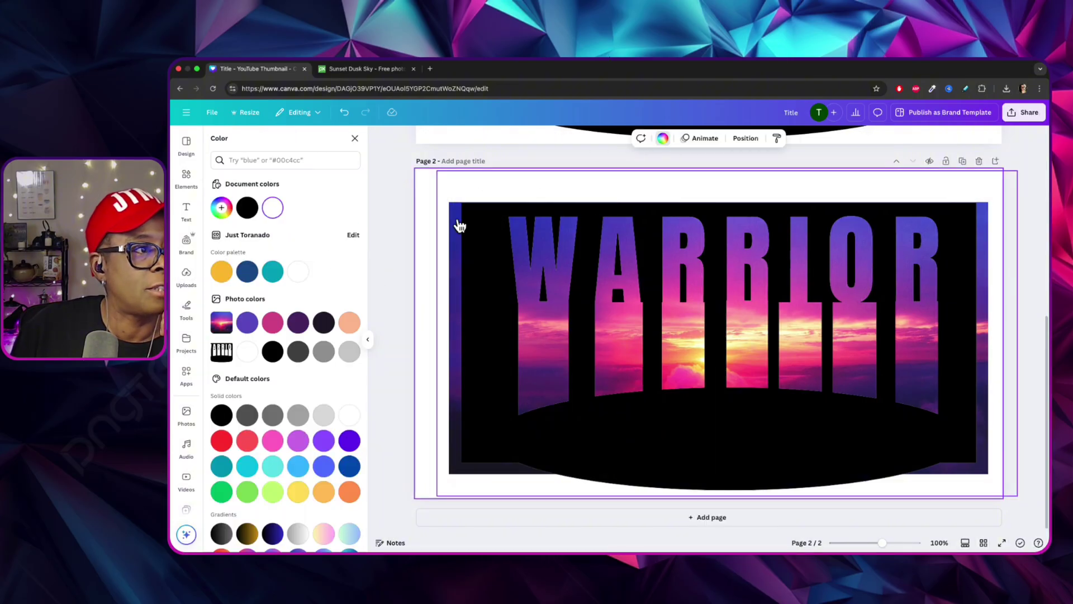
{"action": "left_click", "coordinate": [247, 208]}
Select the sunset image in the layer list and crop its two sides and bottom edge to hide it outside the letters.
{"action": "left_click", "coordinate": [451, 266]}
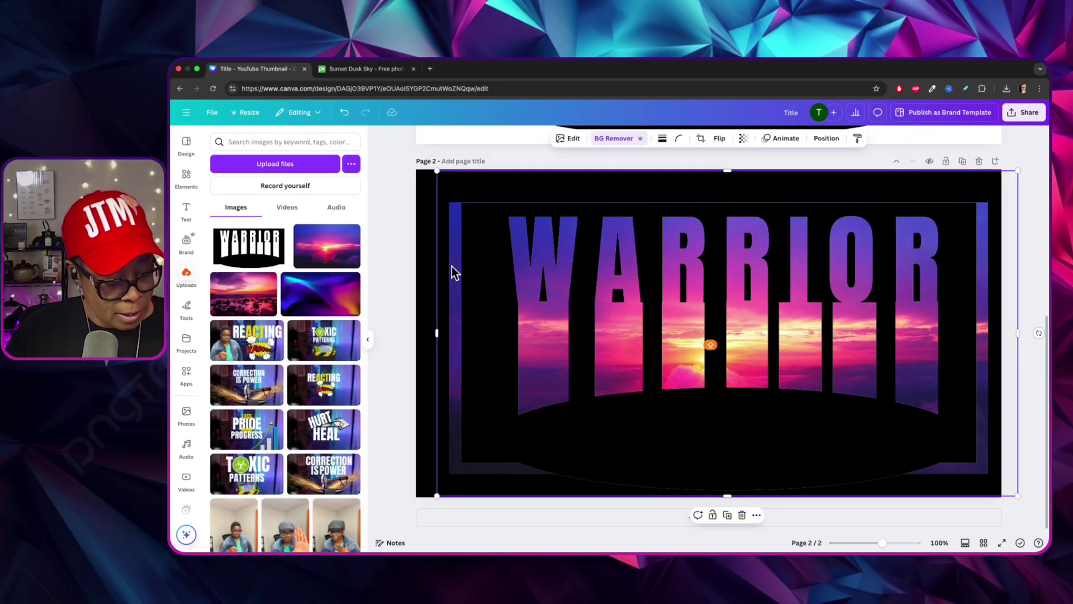
{"action": "key", "text": "alt+1"}
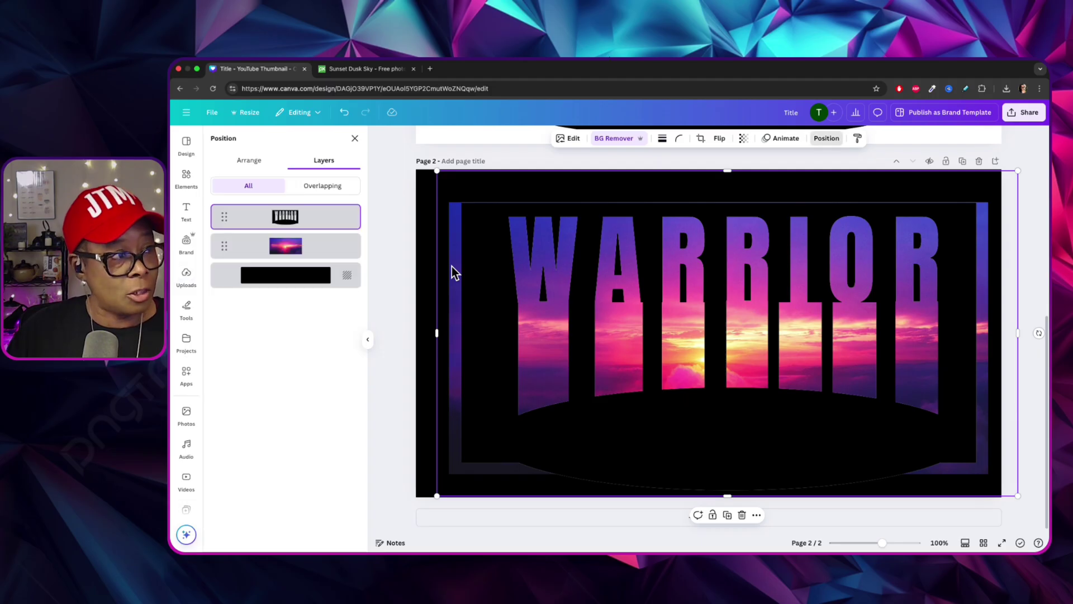
{"action": "left_click", "coordinate": [324, 251]}
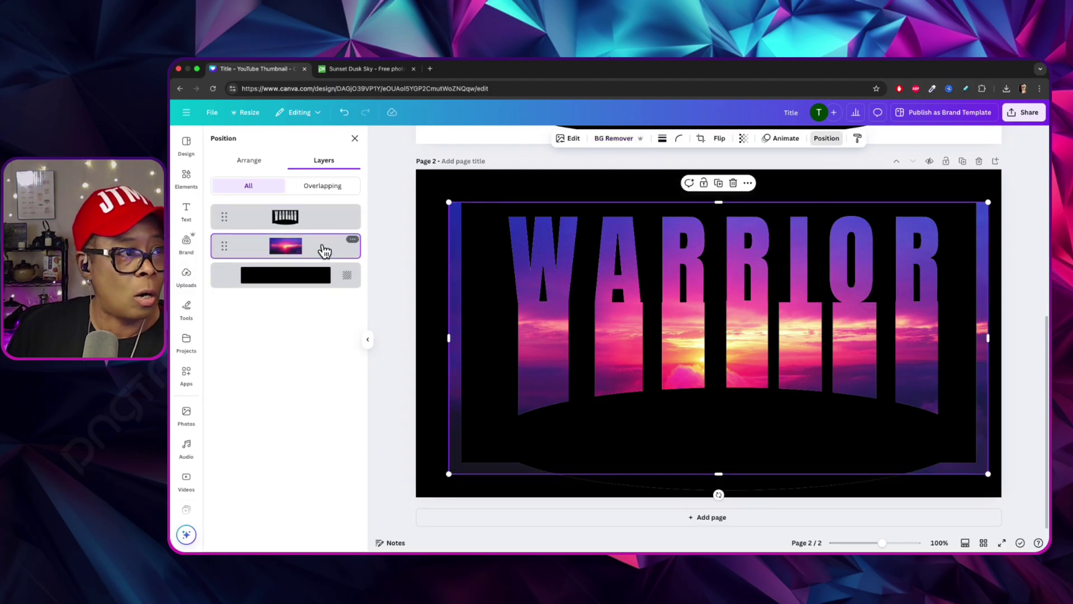
{"action": "left_click_drag", "start_coordinate": [449, 337], "coordinate": [501, 343]}
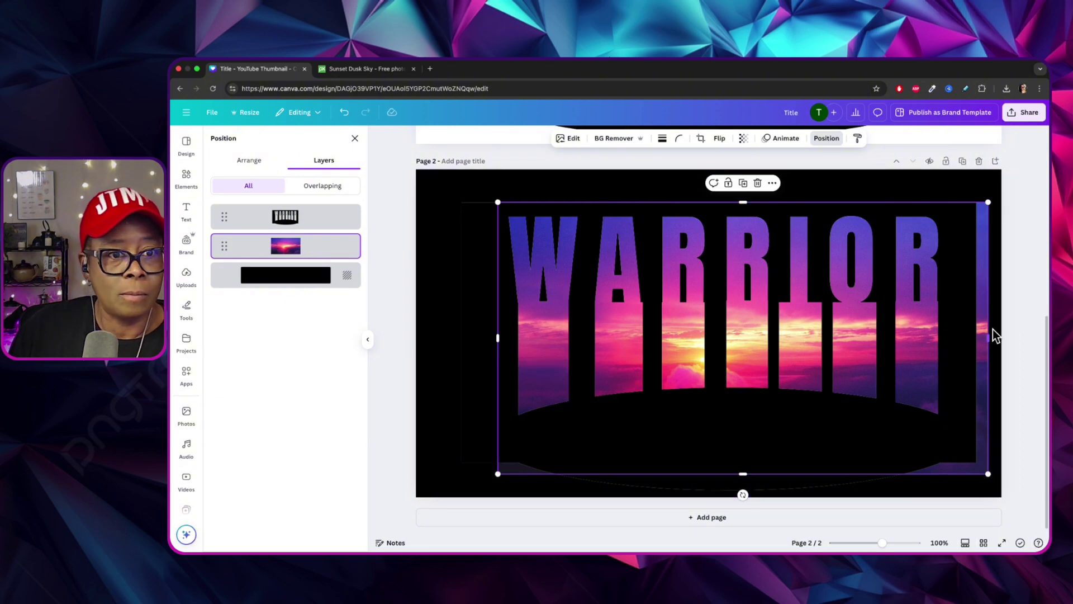
{"action": "left_click_drag", "start_coordinate": [988, 338], "coordinate": [969, 338]}
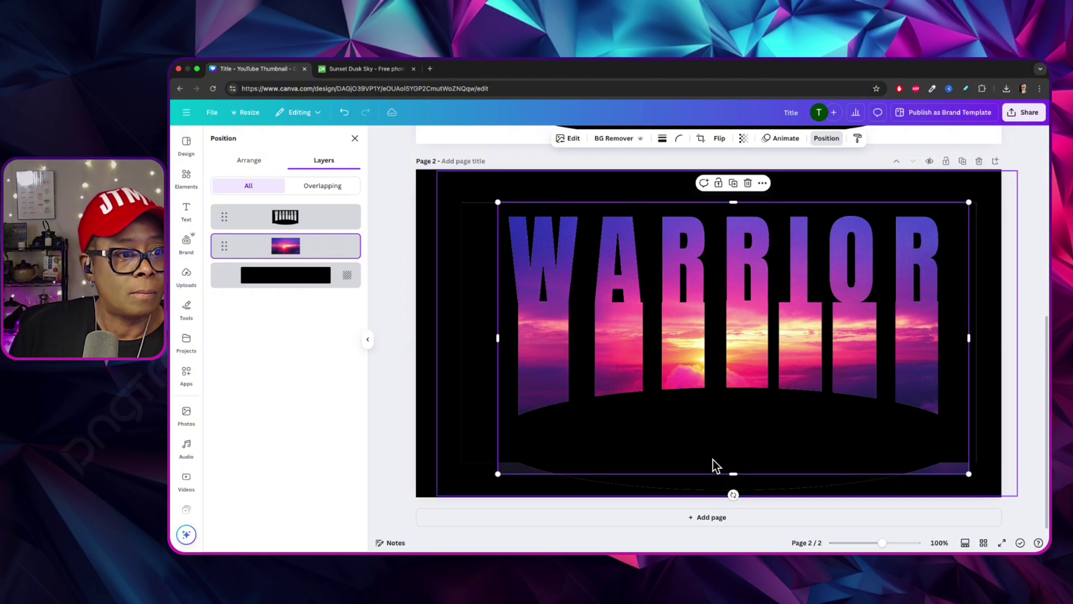
{"action": "left_click_drag", "start_coordinate": [734, 473], "coordinate": [736, 448]}
Crop the sunset image's top edge slightly so it sits just above the letters.
{"action": "left_click", "coordinate": [469, 199]}
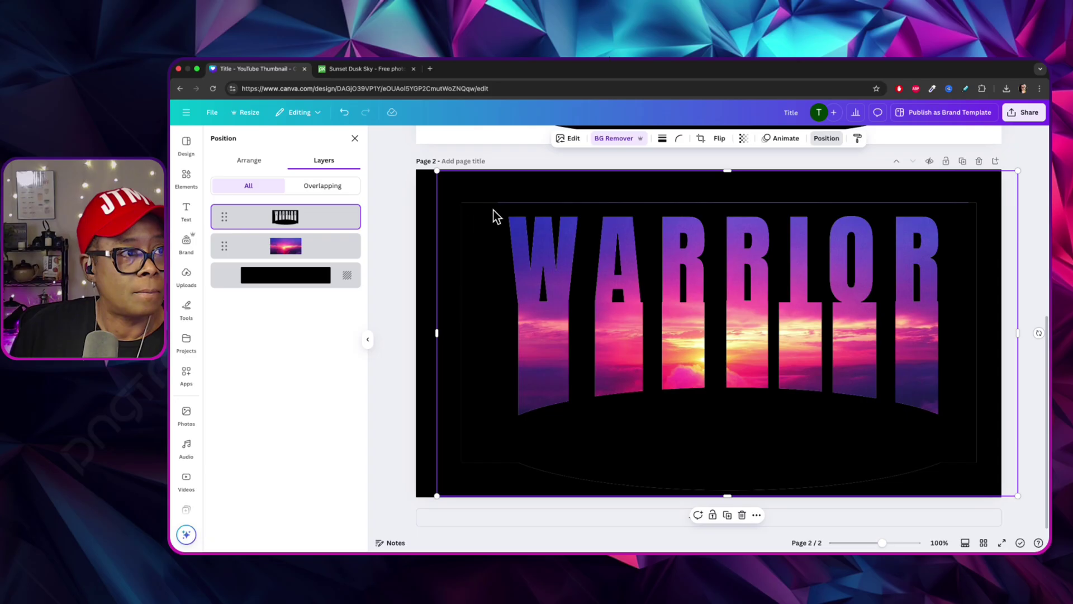
{"action": "left_click", "coordinate": [561, 204]}
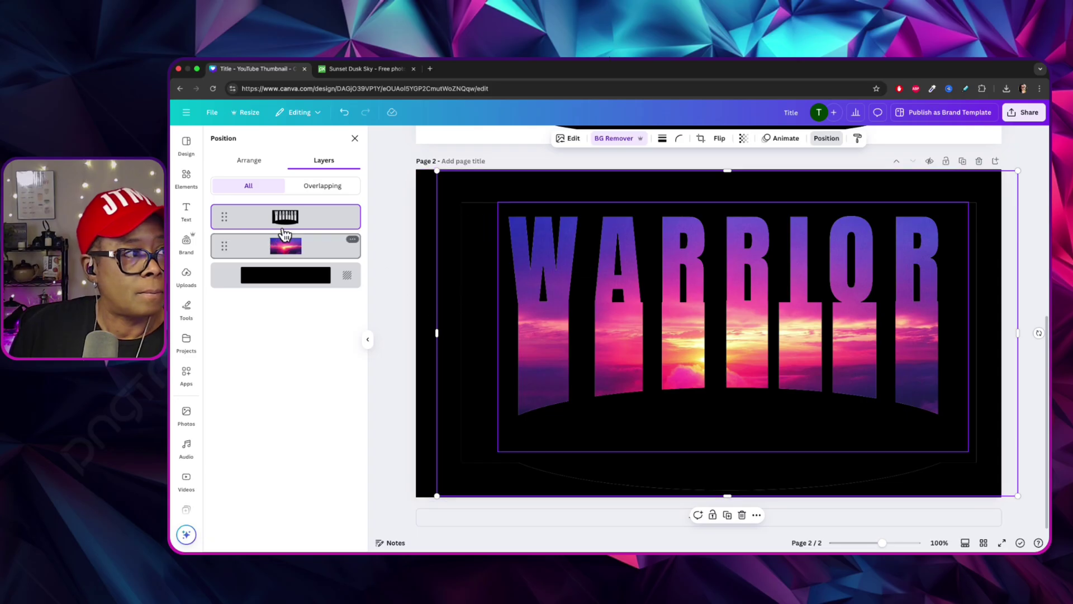
{"action": "left_click_drag", "start_coordinate": [734, 202], "coordinate": [733, 206]}
{"action": "left_click", "coordinate": [468, 206]}
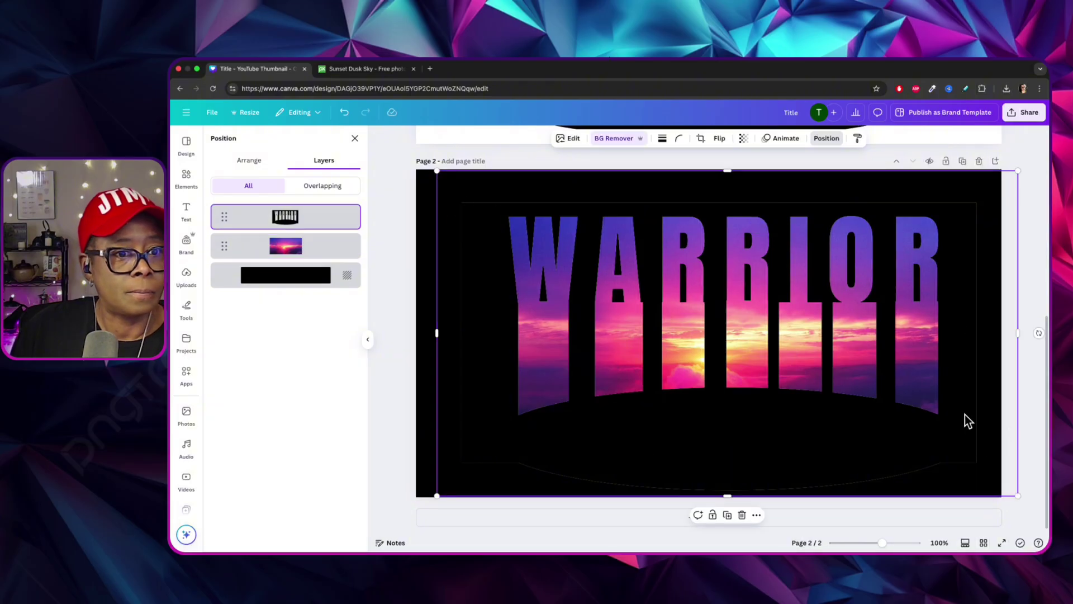
{"action": "left_click", "coordinate": [1015, 393]}
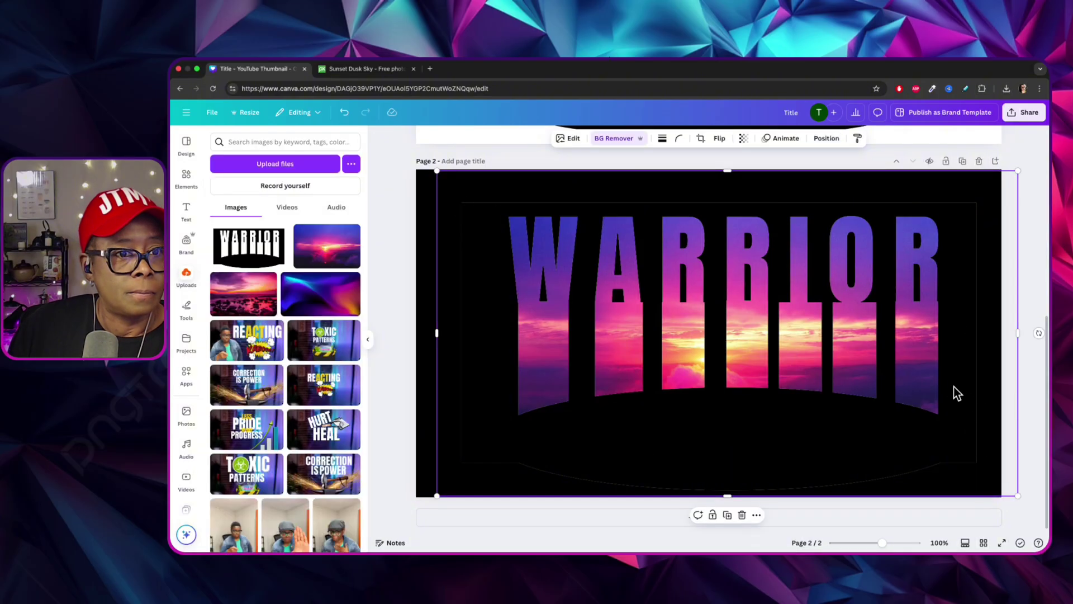
{"action": "left_click", "coordinate": [1031, 380]}
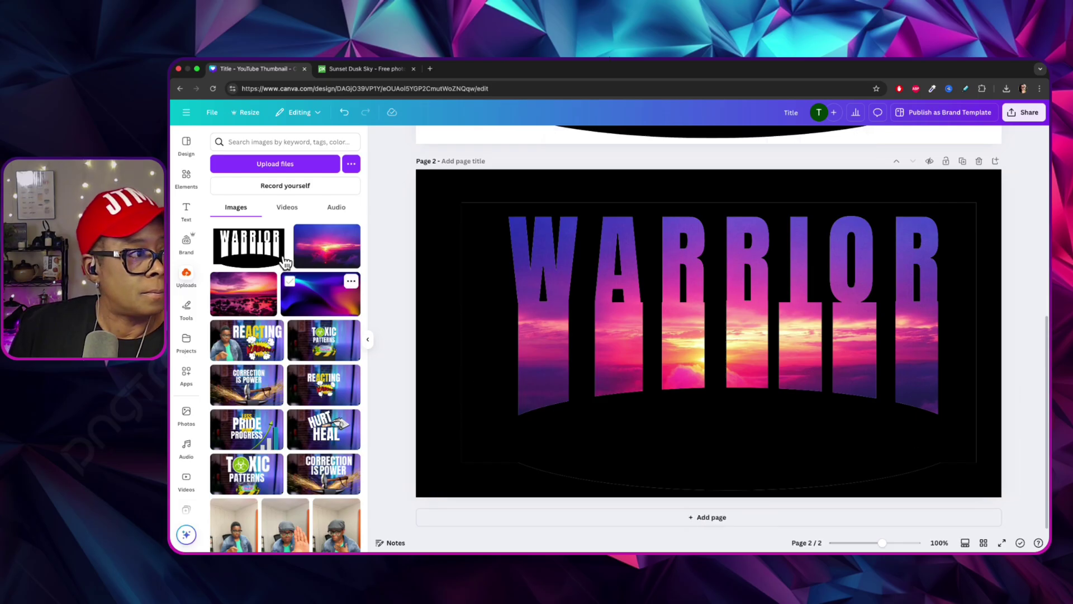
{"action": "left_click", "coordinate": [485, 411]}
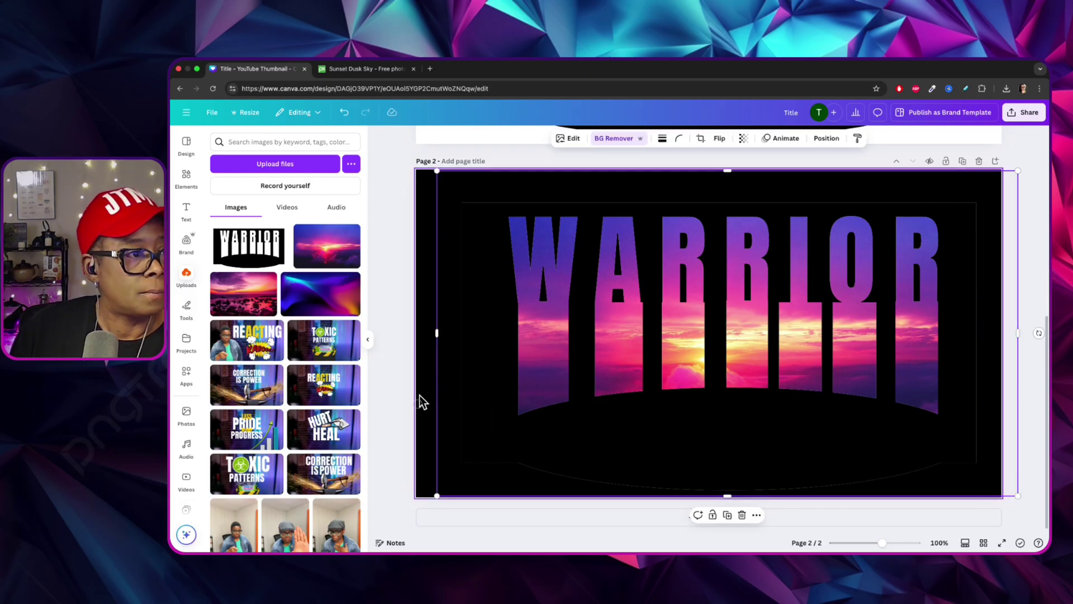
{"action": "left_click", "coordinate": [421, 400]}
{"action": "left_click", "coordinate": [517, 415]}
{"action": "left_click", "coordinate": [404, 251]}
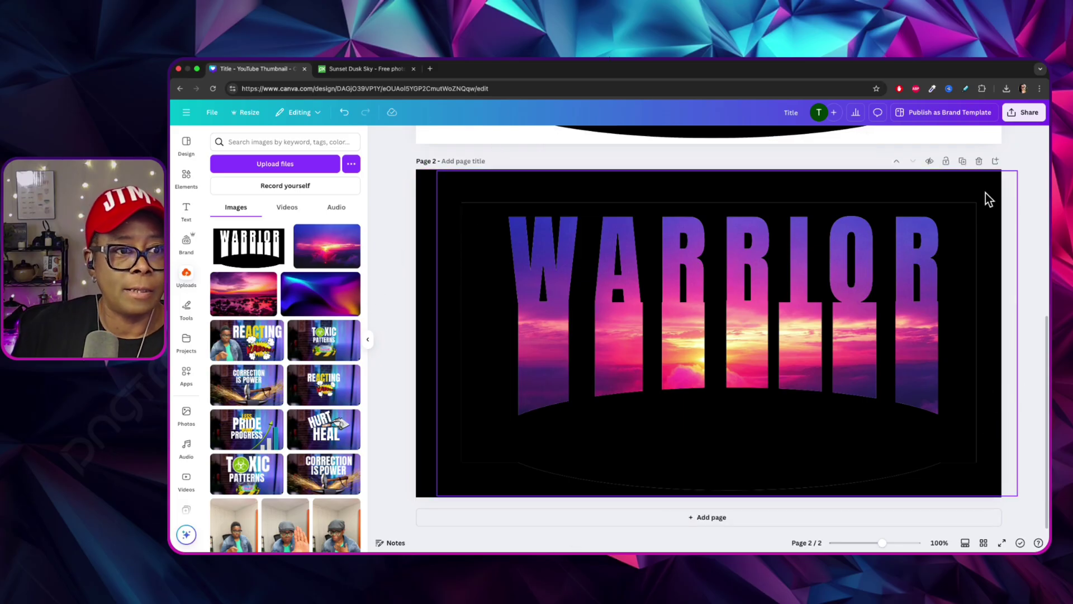
Nudge the WARRIOR cutout slightly up and to the left, then enlarge it slightly from its upper-left corner.
{"action": "left_click", "coordinate": [915, 317]}
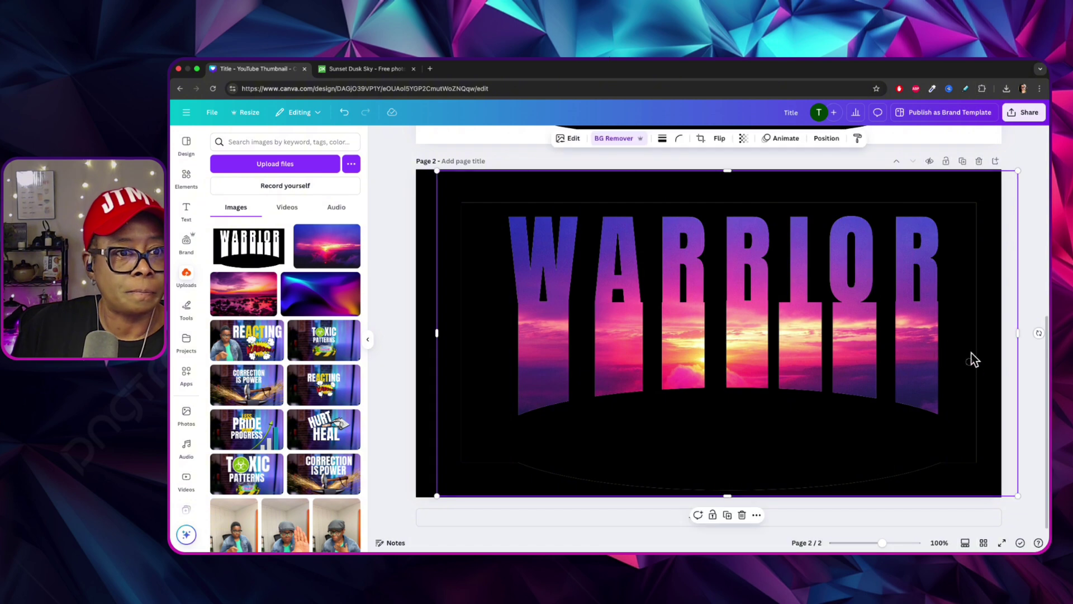
{"action": "left_click_drag", "start_coordinate": [973, 350], "coordinate": [977, 352]}
{"action": "left_click_drag", "start_coordinate": [953, 343], "coordinate": [952, 348]}
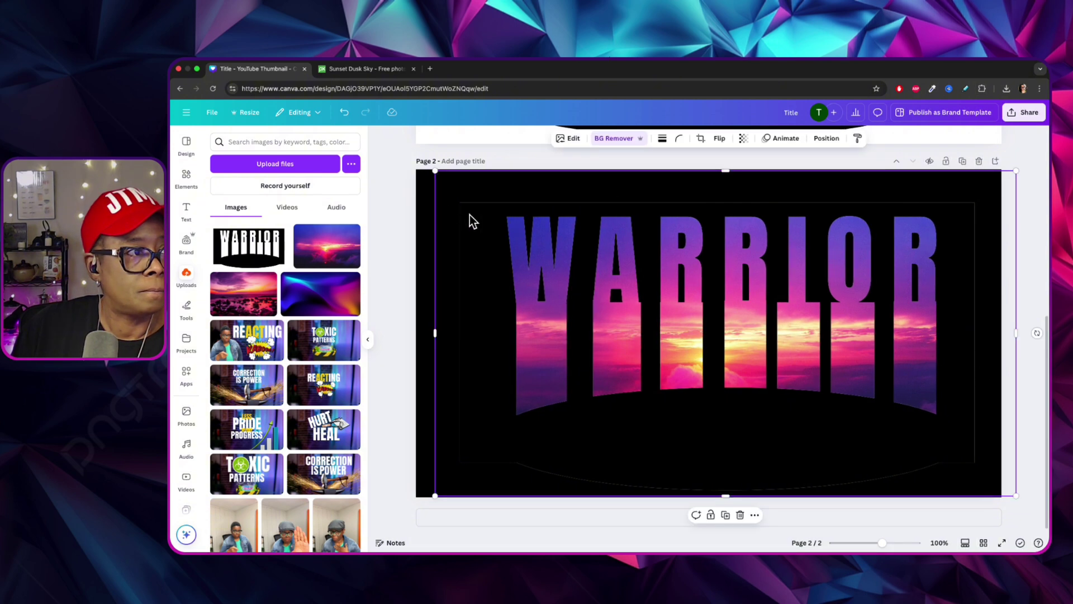
{"action": "left_click_drag", "start_coordinate": [551, 279], "coordinate": [551, 276]}
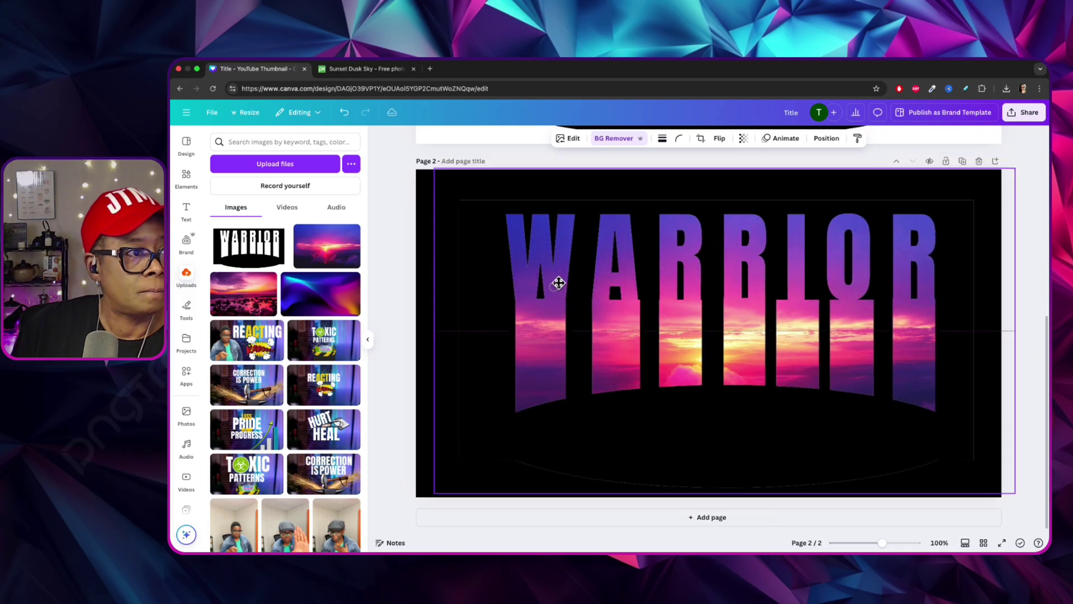
{"action": "mouse_move", "coordinate": [432, 166]}
{"action": "left_mouse_down"}
{"action": "mouse_move", "coordinate": [408, 149]}
{"action": "mouse_move", "coordinate": [428, 163]}
{"action": "left_mouse_up"}
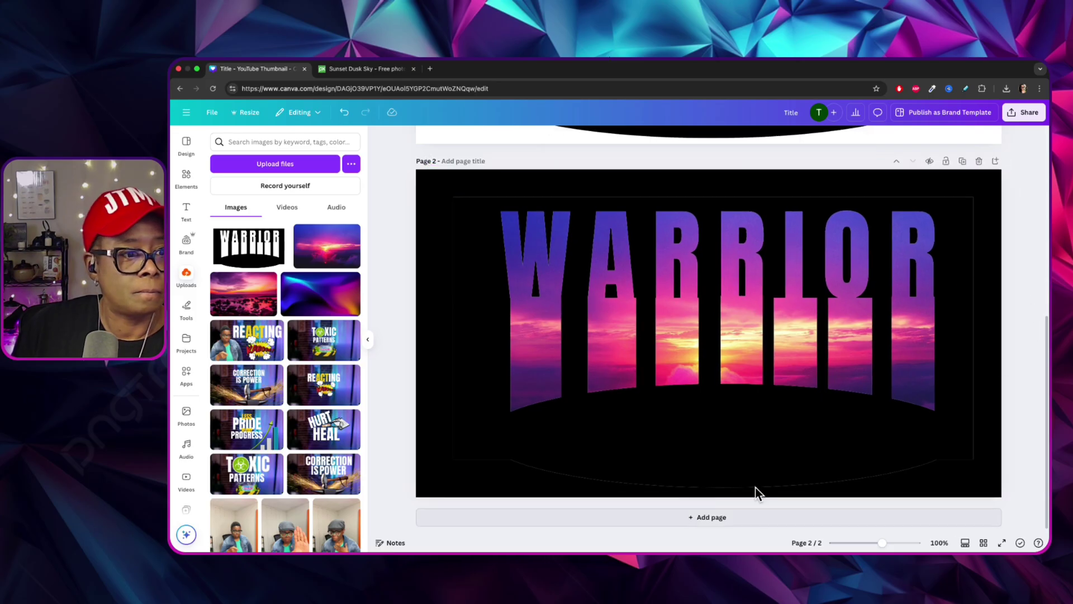
Move the WARRIOR cutout down off the sunset, then enlarge the sunset image from its lower-right corner and reposition it across the page.
{"action": "left_click_drag", "start_coordinate": [747, 481], "coordinate": [749, 511]}
{"action": "double_click", "coordinate": [580, 206]}
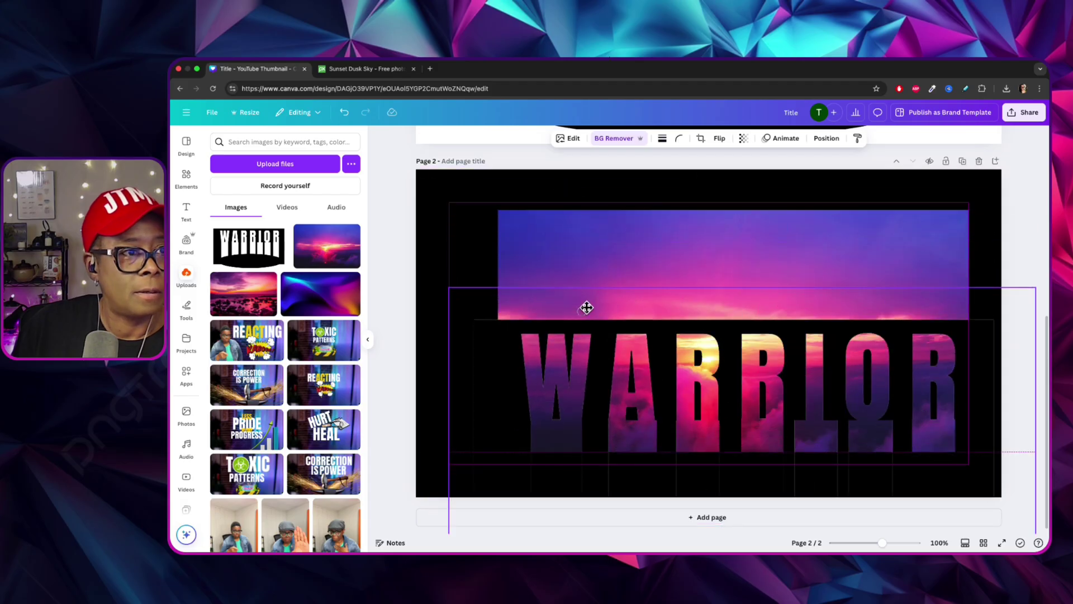
{"action": "left_click_drag", "start_coordinate": [618, 232], "coordinate": [597, 201]}
{"action": "key", "text": "Return"}
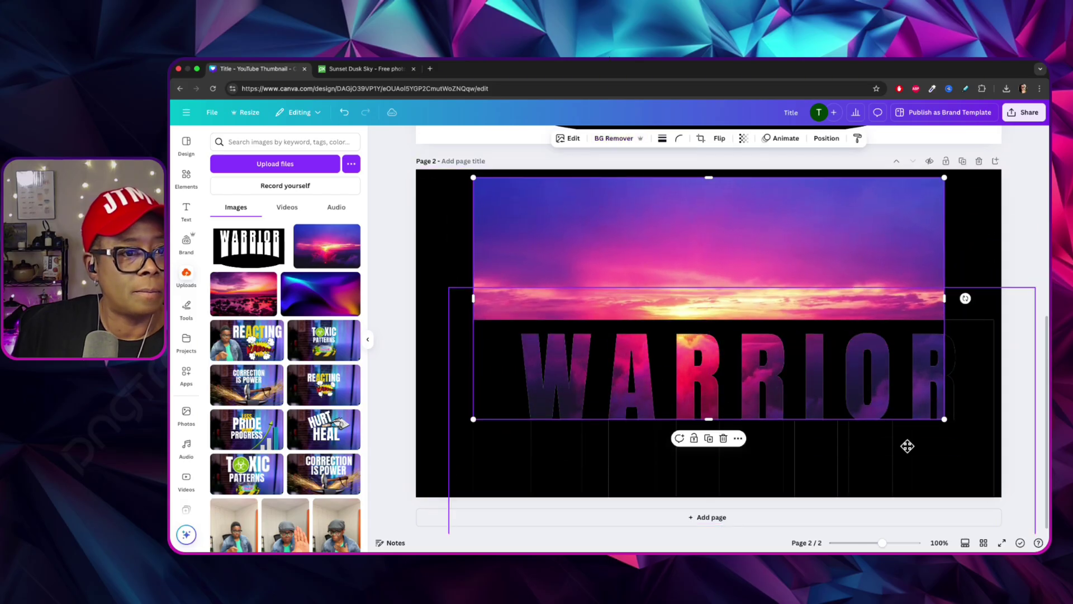
{"action": "left_click_drag", "start_coordinate": [944, 416], "coordinate": [1000, 469]}
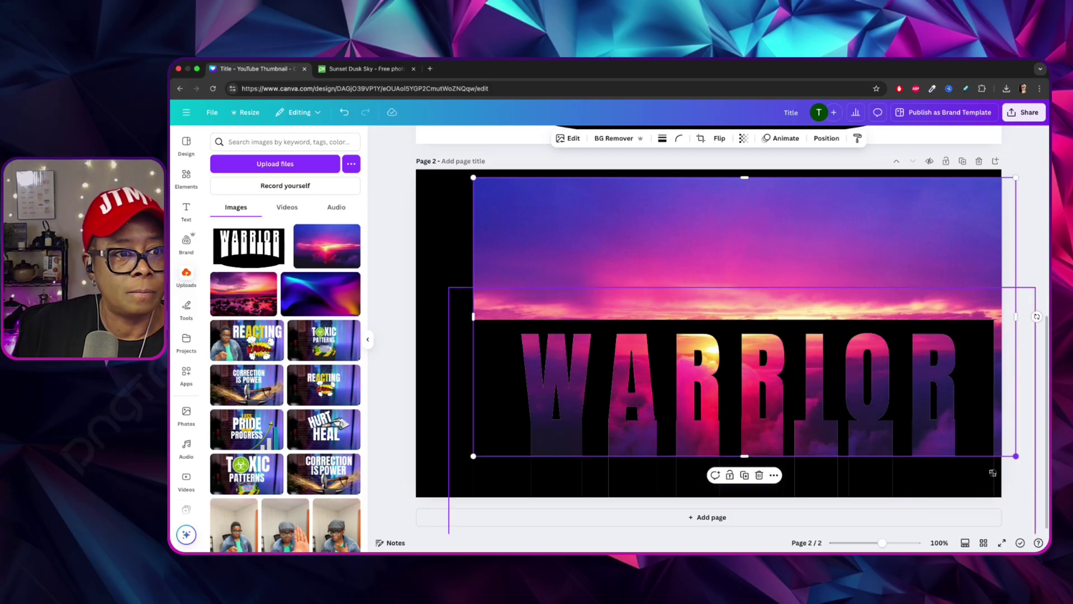
{"action": "left_click_drag", "start_coordinate": [902, 226], "coordinate": [874, 240]}
Move the WARRIOR cutout back up over the sunset image and shrink it from its lower-right corner.
{"action": "left_click", "coordinate": [827, 408]}
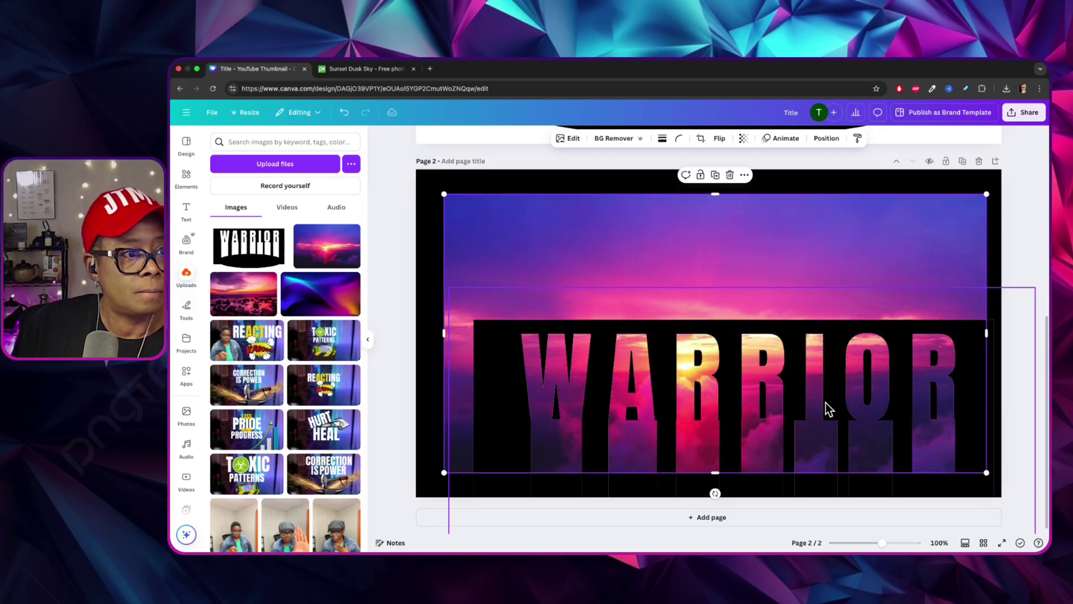
{"action": "left_click_drag", "start_coordinate": [813, 351], "coordinate": [785, 246]}
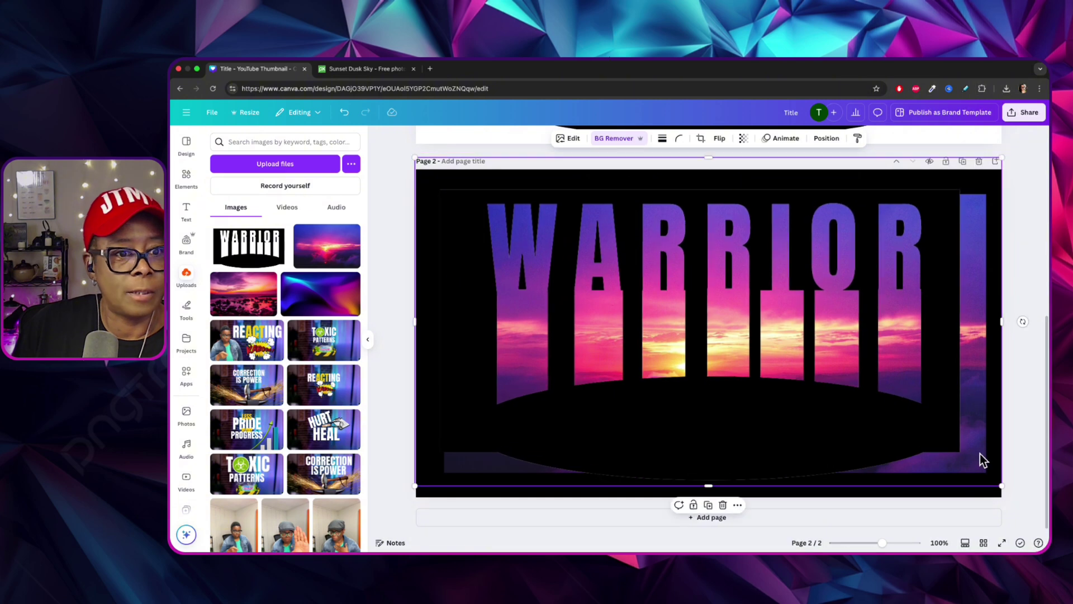
{"action": "left_click_drag", "start_coordinate": [1003, 485], "coordinate": [910, 354]}
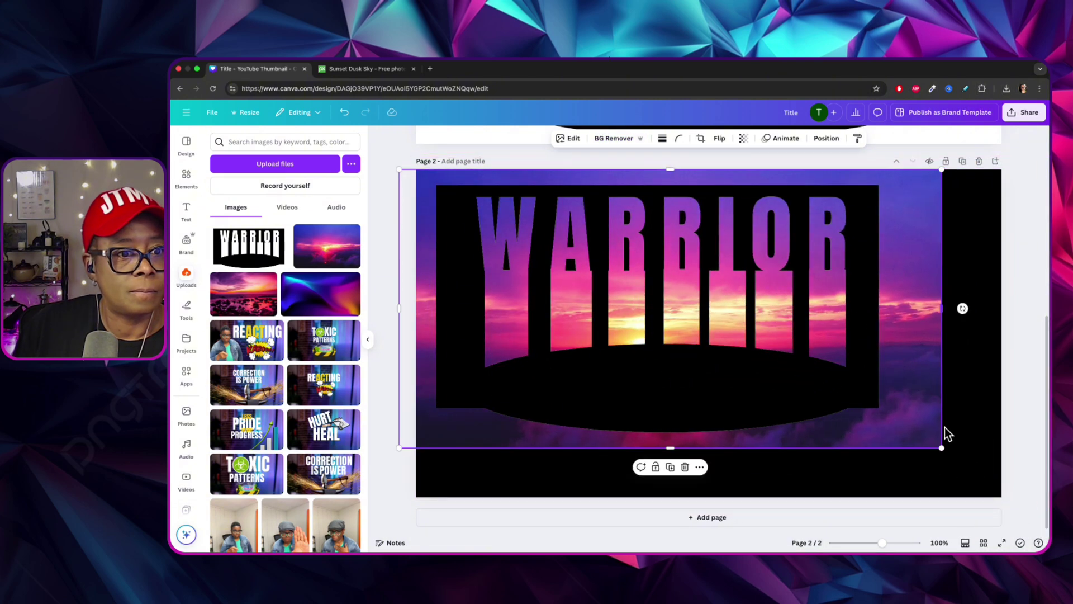
Enlarge the sunset image beyond the page width and shift it so it reaches the page's bottom edge.
{"action": "mouse_move", "coordinate": [943, 434]}
{"action": "left_mouse_down"}
{"action": "mouse_move", "coordinate": [964, 483]}
{"action": "mouse_move", "coordinate": [1001, 510]}
{"action": "mouse_move", "coordinate": [933, 423]}
{"action": "mouse_move", "coordinate": [941, 422]}
{"action": "left_mouse_up"}
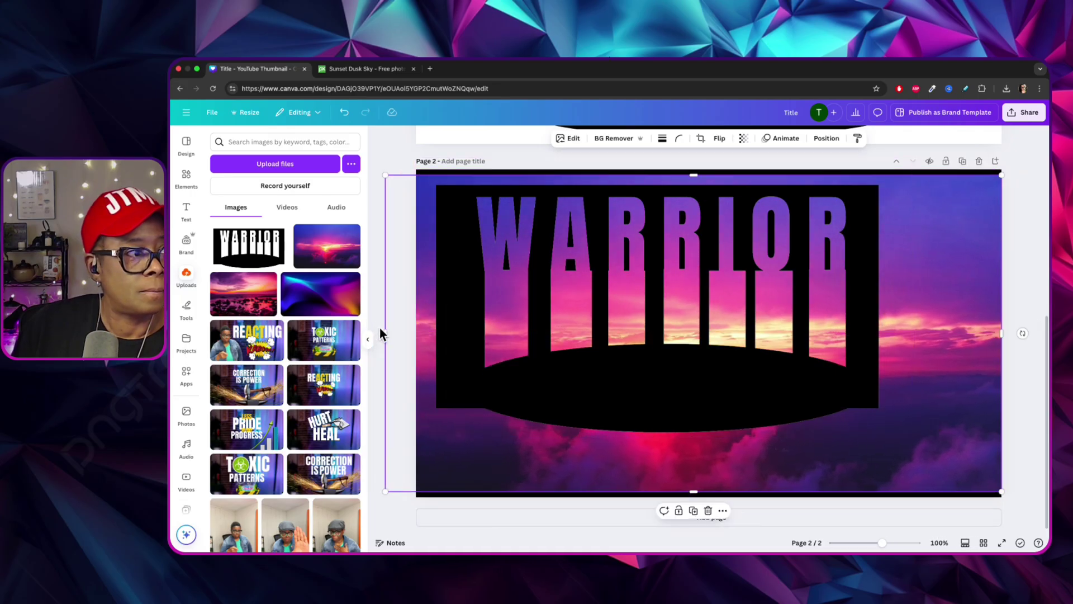
{"action": "left_click_drag", "start_coordinate": [836, 472], "coordinate": [864, 470]}
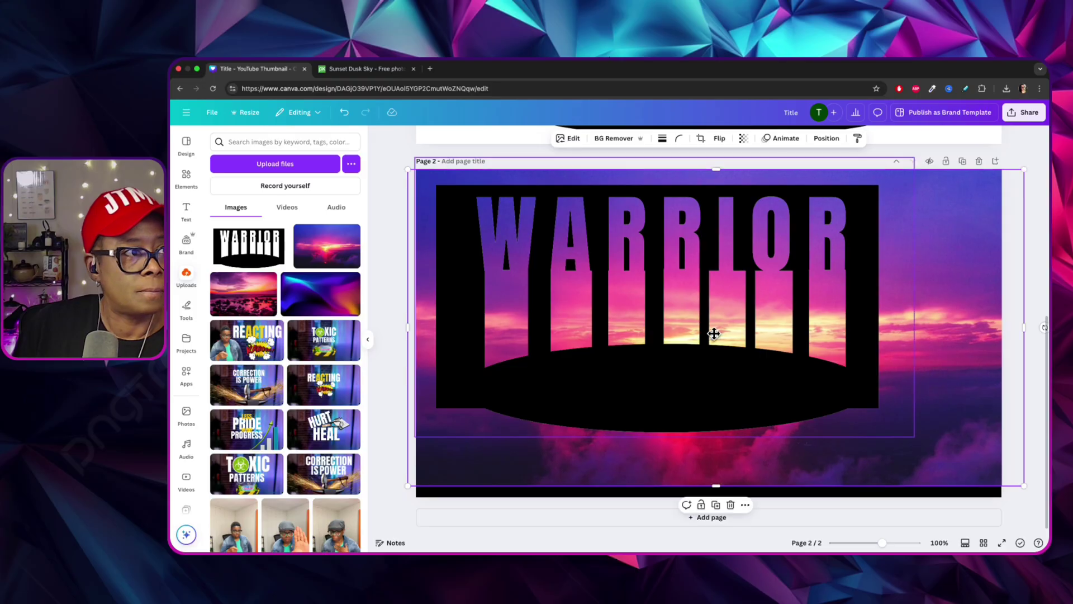
{"action": "mouse_move", "coordinate": [712, 333]}
{"action": "left_mouse_down"}
{"action": "mouse_move", "coordinate": [747, 352]}
{"action": "mouse_move", "coordinate": [694, 340]}
{"action": "left_mouse_up"}
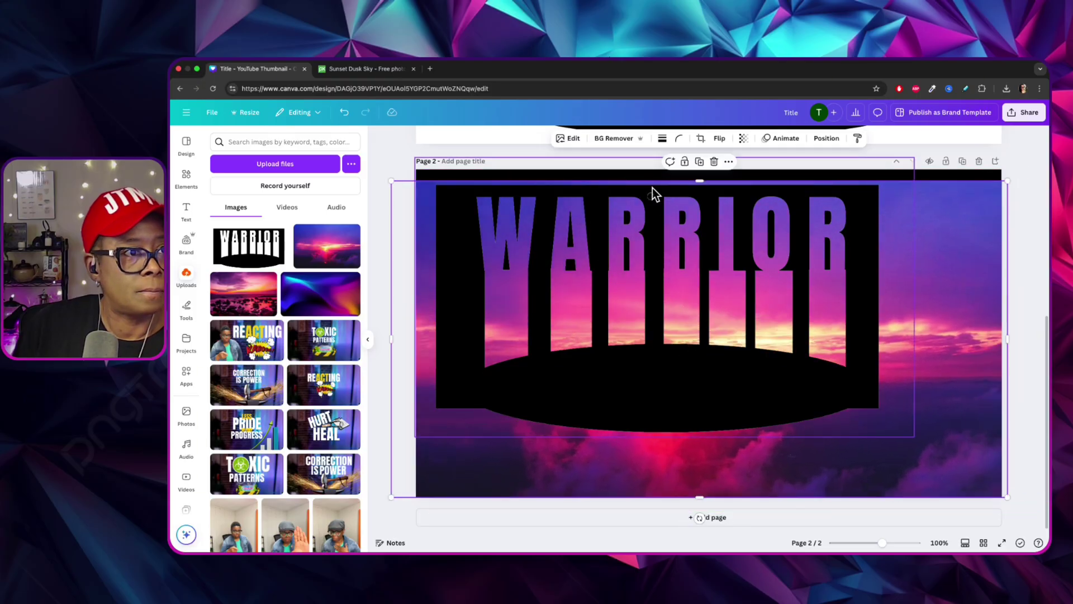
Move the WARRIOR cutout toward the page center and enlarge it, then raise the sunset image to the page's top edge.
{"action": "left_click_drag", "start_coordinate": [654, 192], "coordinate": [675, 228]}
{"action": "left_click_drag", "start_coordinate": [939, 470], "coordinate": [1002, 510]}
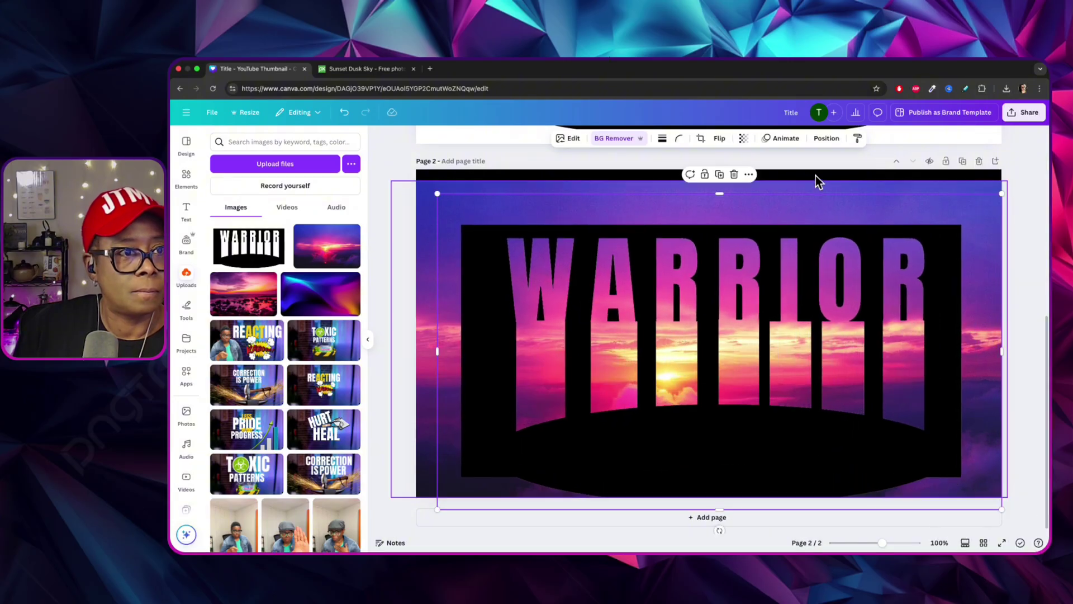
{"action": "left_click_drag", "start_coordinate": [816, 182], "coordinate": [825, 168]}
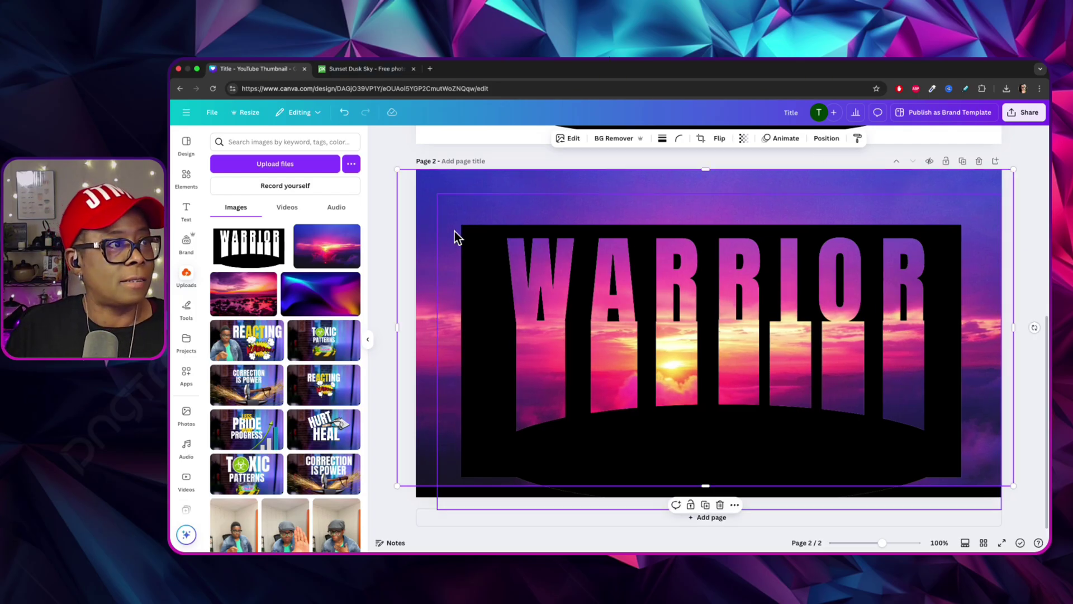
Crop all four edges of the sunset image so none of it extends beyond the black WARRIOR cutout.
{"action": "key", "text": "alt+1"}
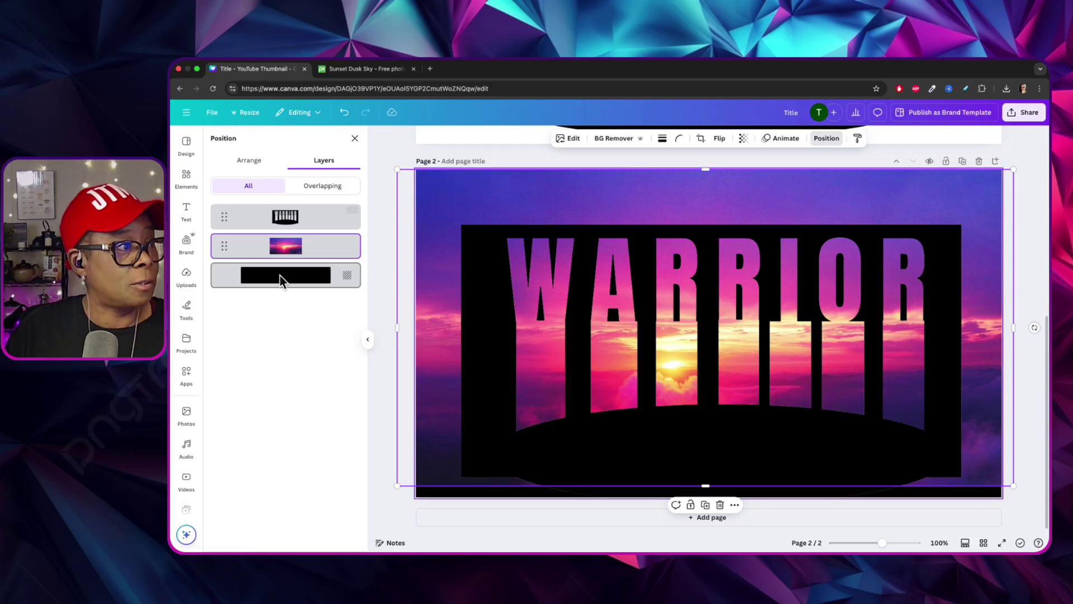
{"action": "left_click_drag", "start_coordinate": [401, 326], "coordinate": [483, 338]}
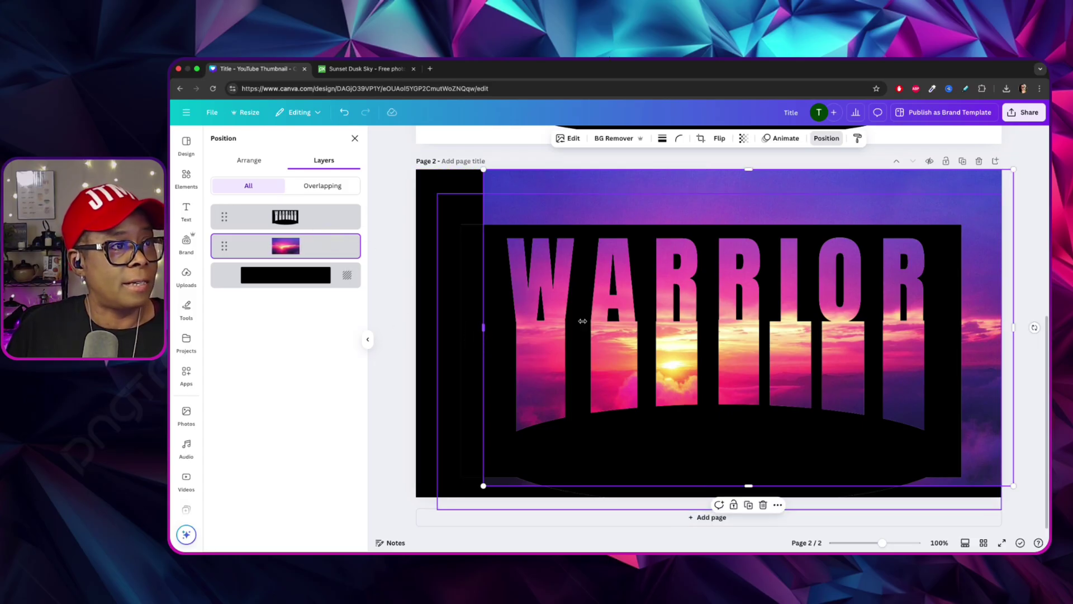
{"action": "left_click_drag", "start_coordinate": [753, 167], "coordinate": [750, 227]}
{"action": "left_click_drag", "start_coordinate": [1018, 354], "coordinate": [952, 369]}
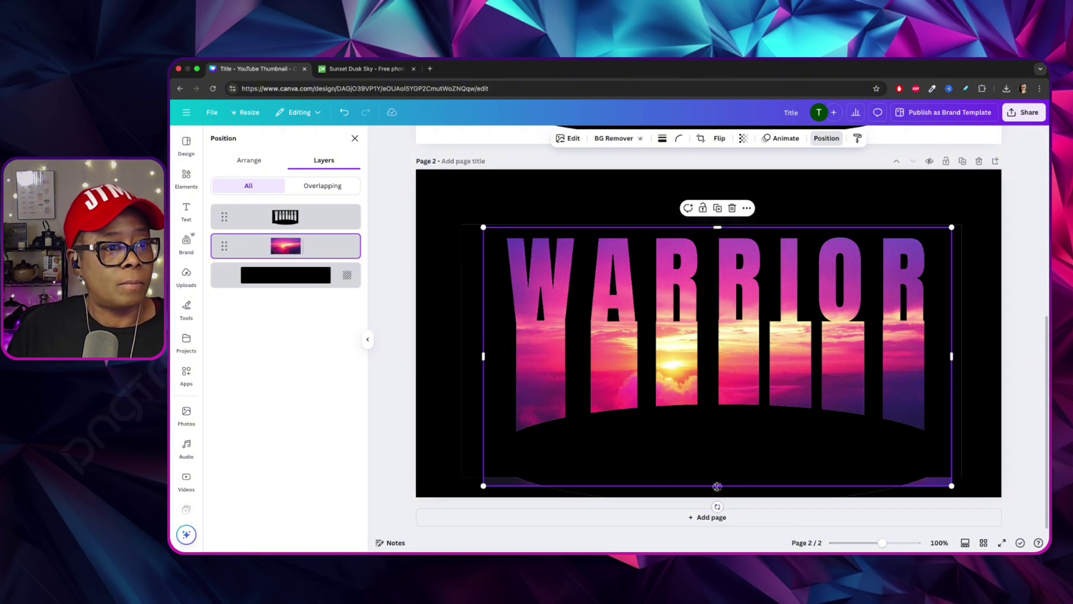
{"action": "left_click_drag", "start_coordinate": [717, 486], "coordinate": [719, 469]}
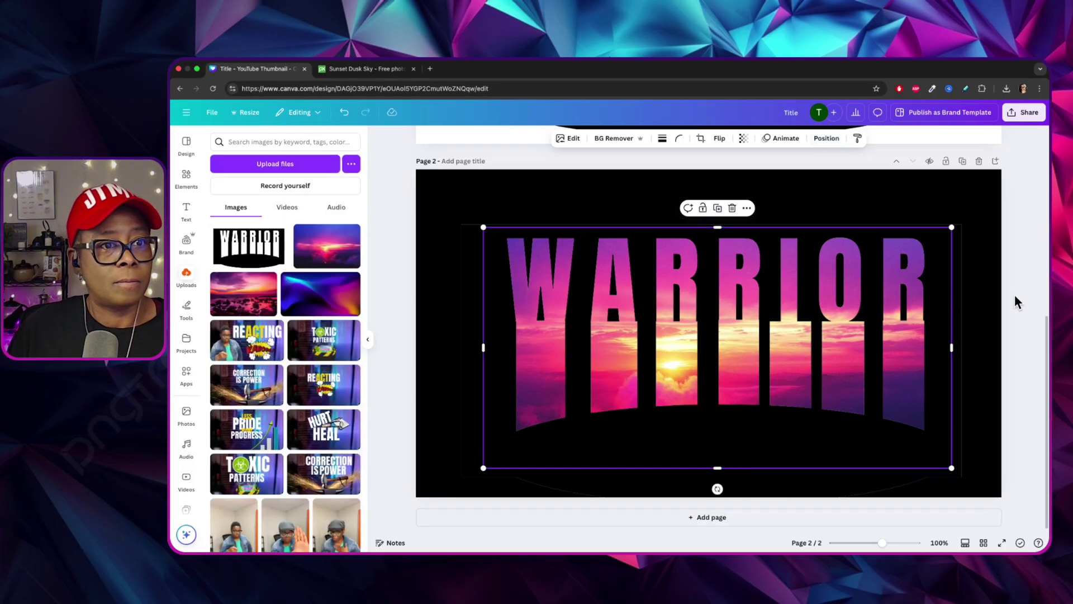
{"action": "left_click", "coordinate": [526, 150]}
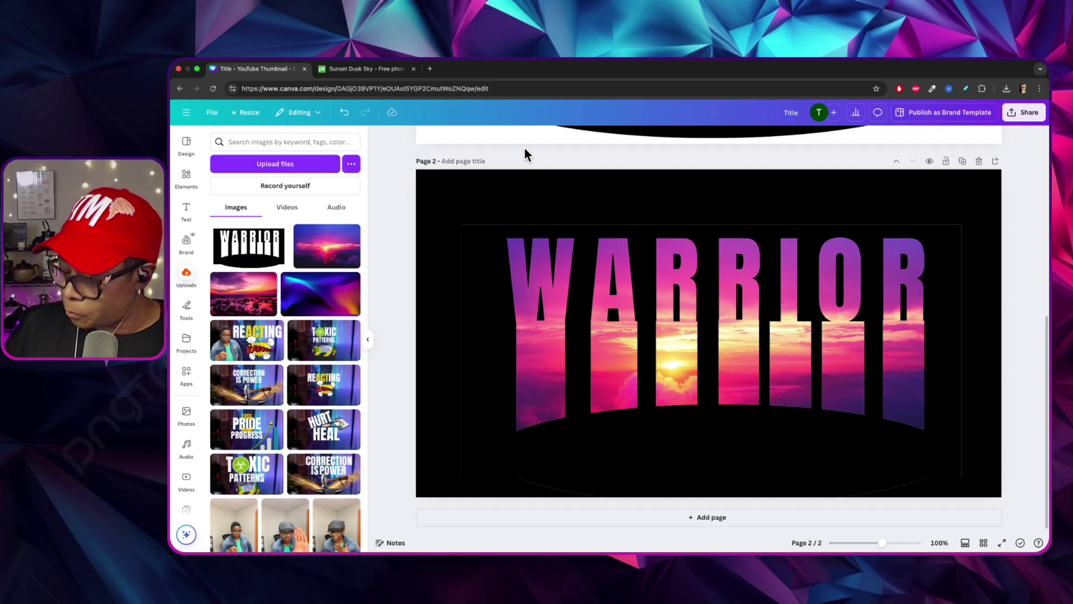
Add a third page and set its background color to white.
{"action": "left_click", "coordinate": [702, 515]}
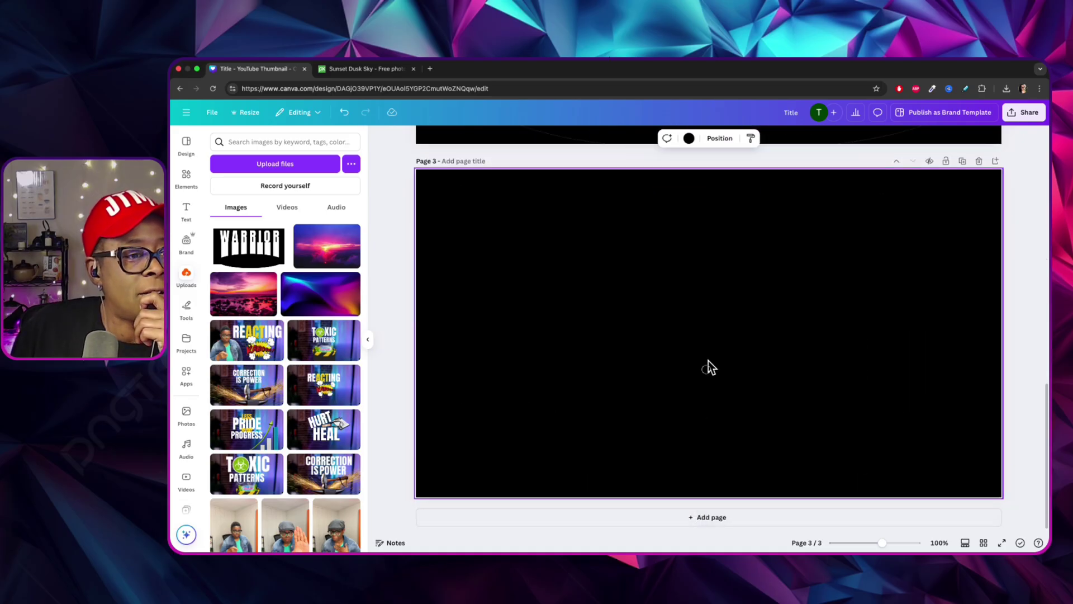
{"action": "left_click", "coordinate": [689, 138]}
{"action": "left_click", "coordinate": [272, 208]}
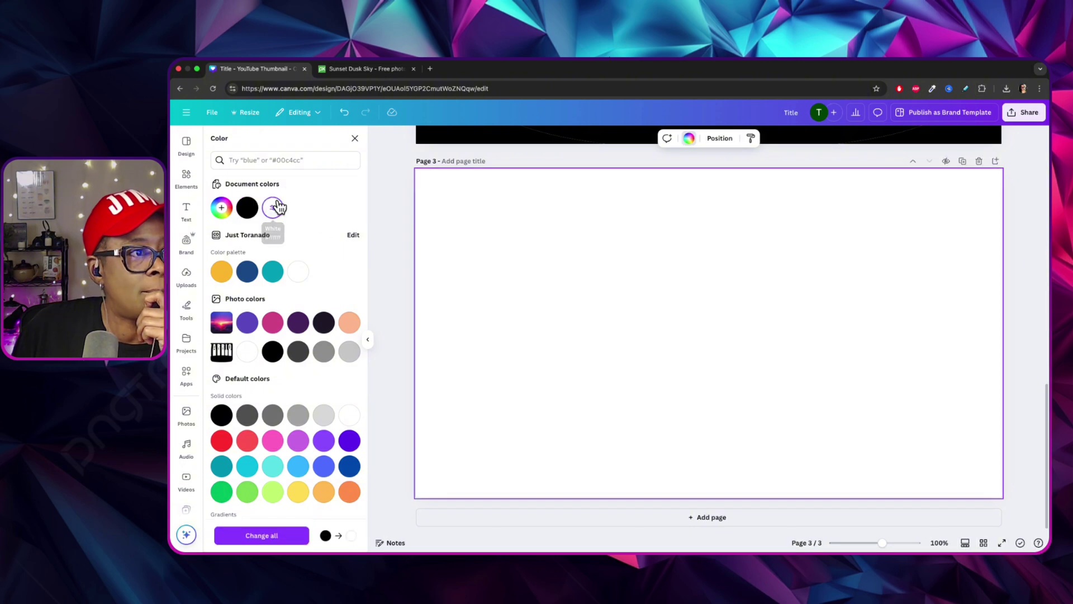
{"action": "scroll", "coordinate": [608, 311], "scroll_direction": "up", "scroll_amount": 5}
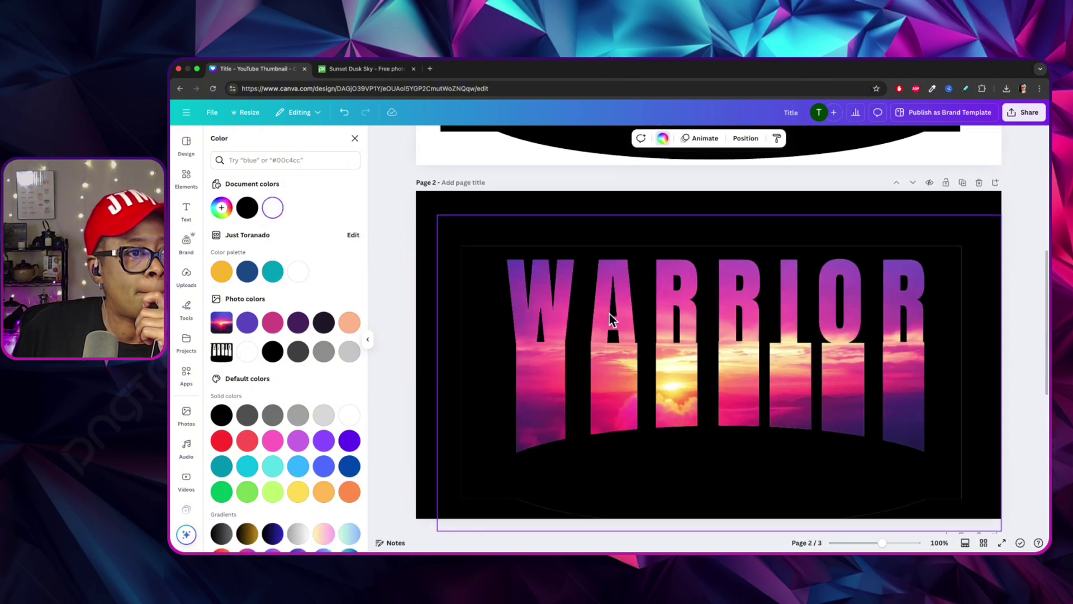
{"action": "left_click", "coordinate": [1029, 301]}
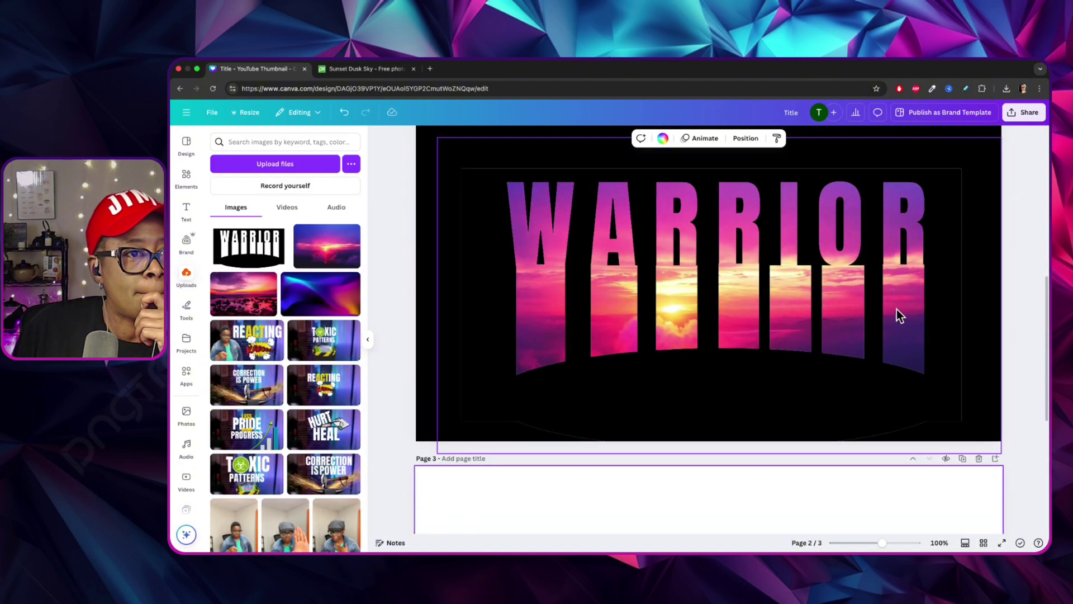
{"action": "left_click", "coordinate": [1016, 318]}
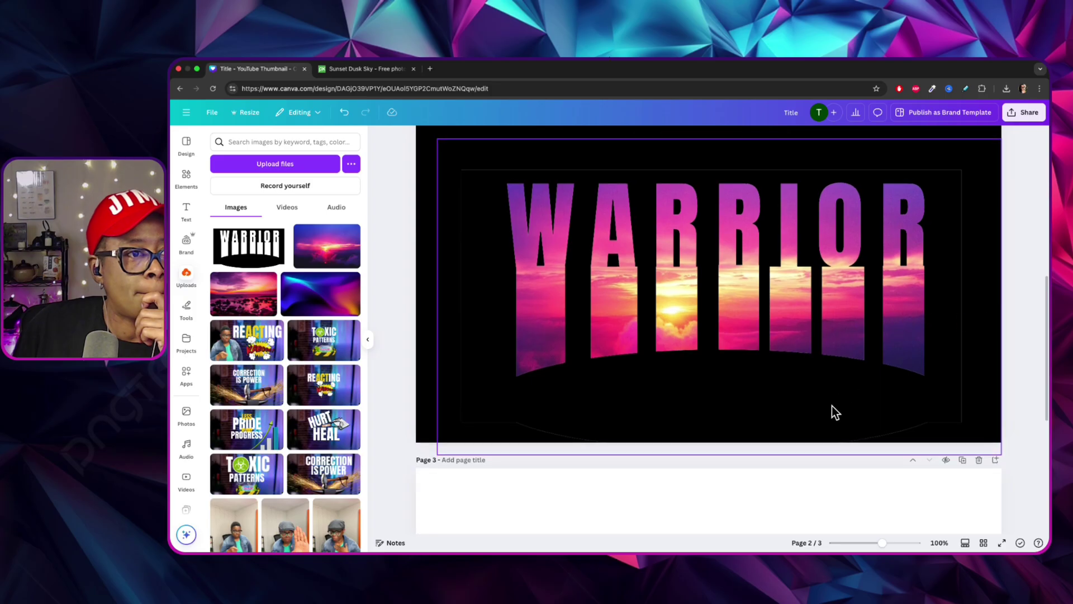
{"action": "scroll", "coordinate": [831, 407], "scroll_direction": "up", "scroll_amount": 5}
{"action": "scroll", "coordinate": [832, 404], "scroll_direction": "down", "scroll_amount": 4}
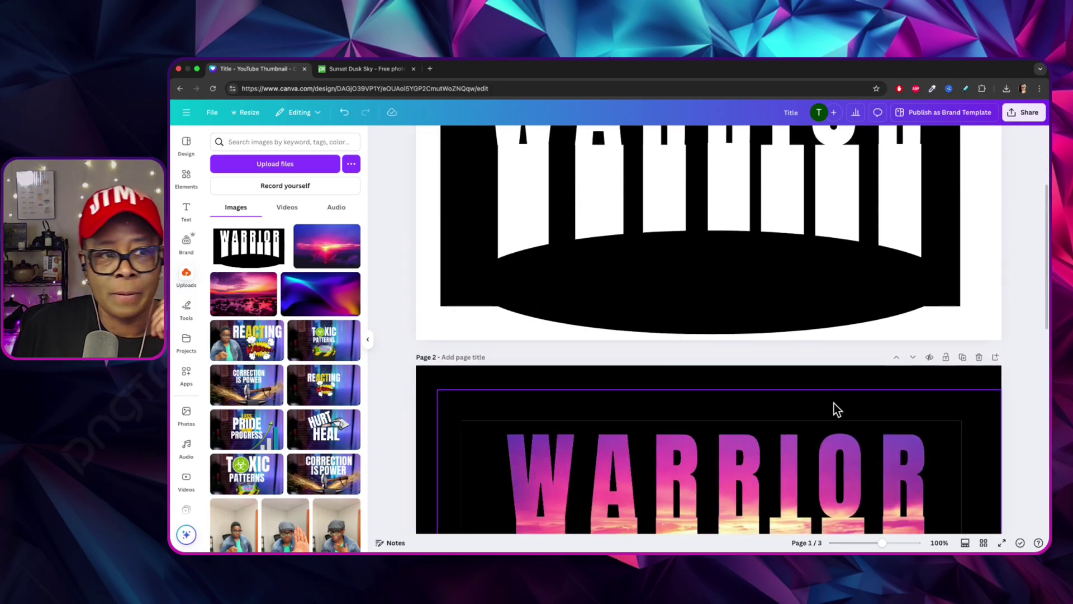
{"action": "scroll", "coordinate": [834, 402], "scroll_direction": "down", "scroll_amount": 6}
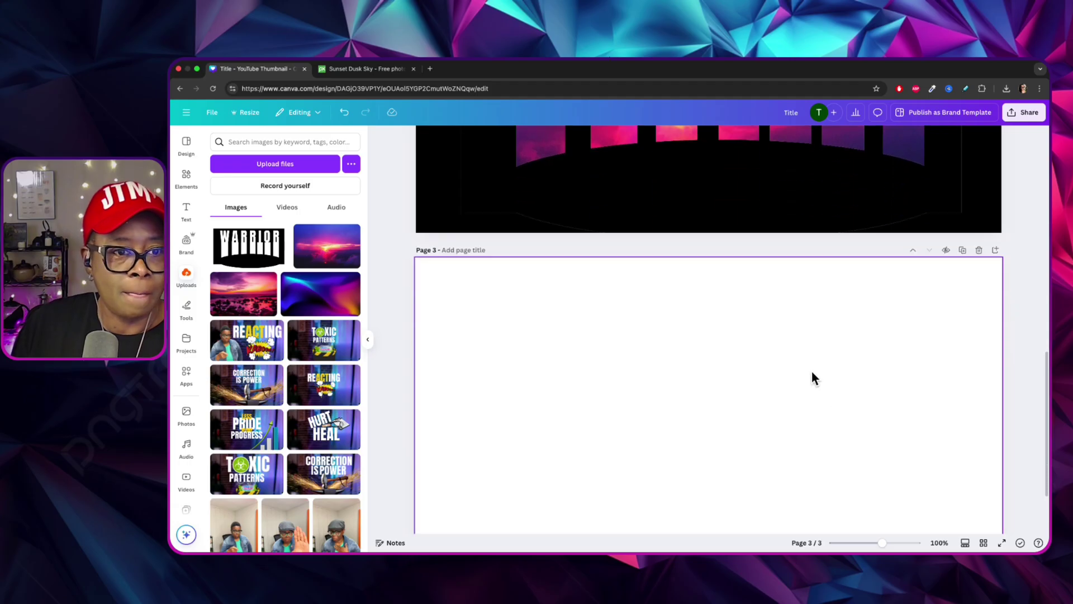
{"action": "scroll", "coordinate": [731, 376], "scroll_direction": "down", "scroll_amount": 1}
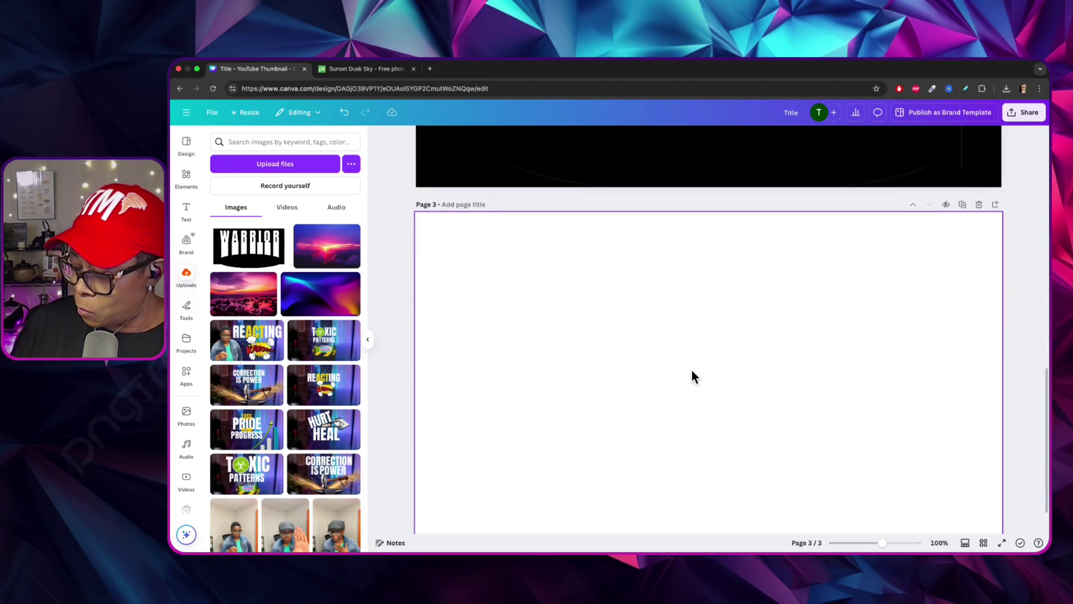
Download only page 2 of the design as a PNG at 1,280 × 720 px.
{"action": "scroll", "coordinate": [730, 299], "scroll_direction": "up", "scroll_amount": 5}
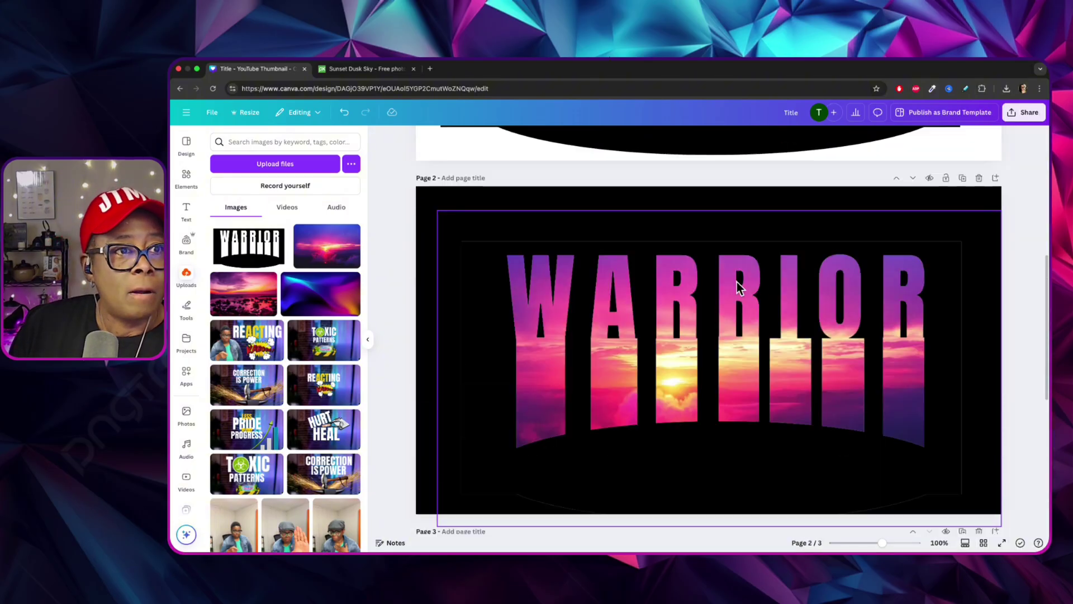
{"action": "left_click", "coordinate": [996, 128]}
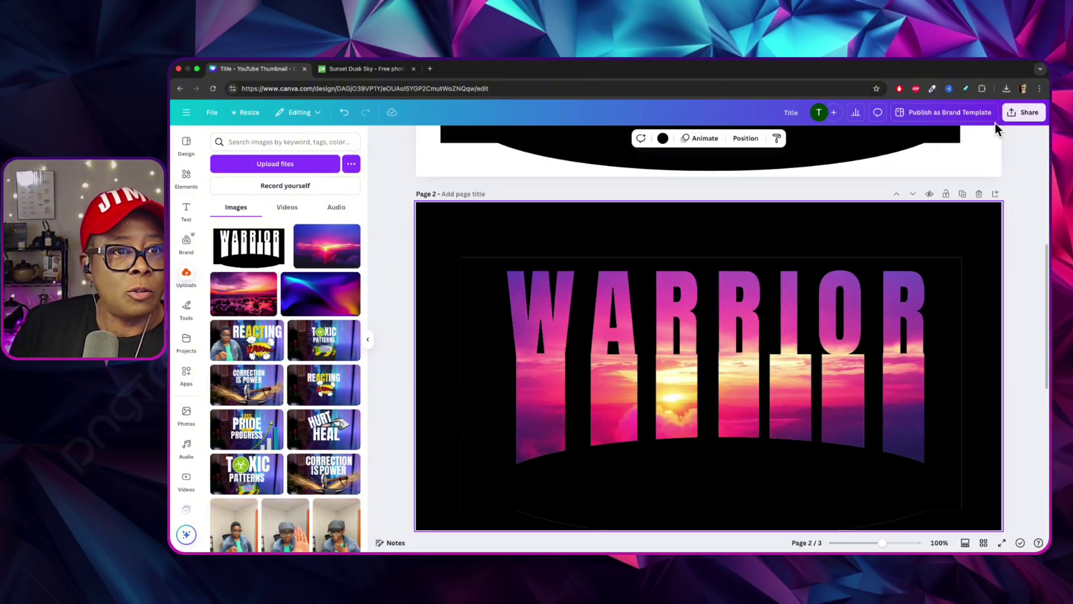
{"action": "left_click", "coordinate": [1026, 113]}
{"action": "left_click", "coordinate": [888, 300]}
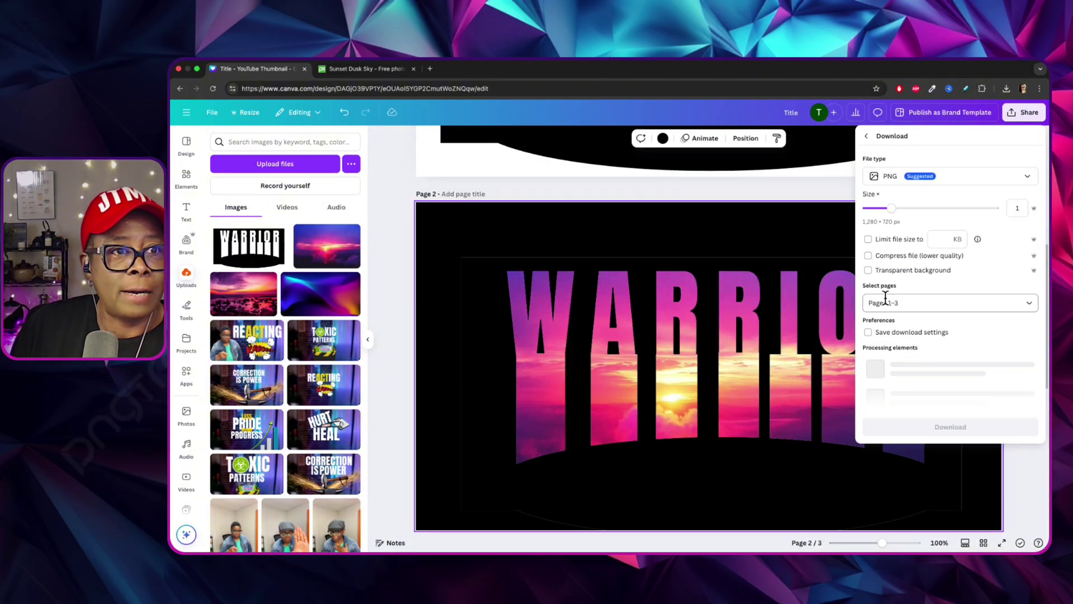
{"action": "left_click", "coordinate": [1028, 301]}
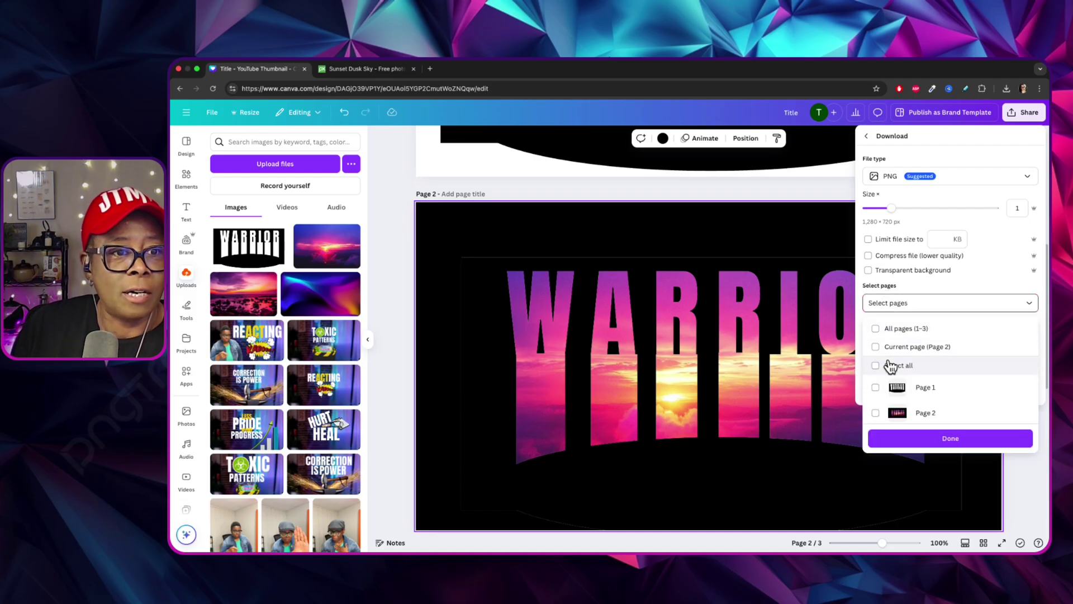
{"action": "scroll", "coordinate": [892, 369], "scroll_direction": "down", "scroll_amount": 1}
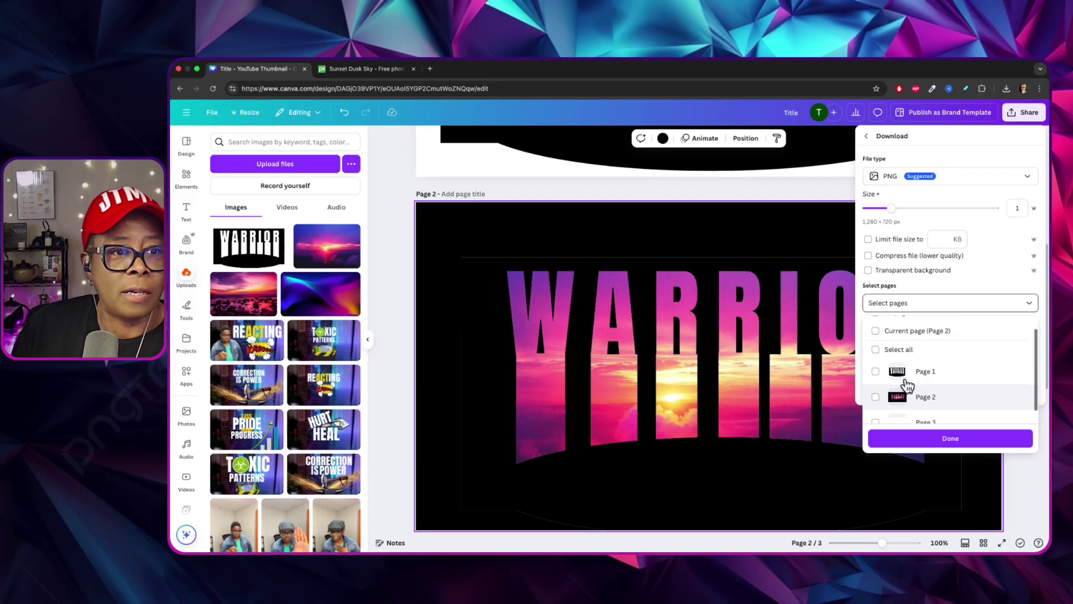
{"action": "left_click", "coordinate": [876, 396]}
{"action": "scroll", "coordinate": [894, 403], "scroll_direction": "down", "scroll_amount": 1}
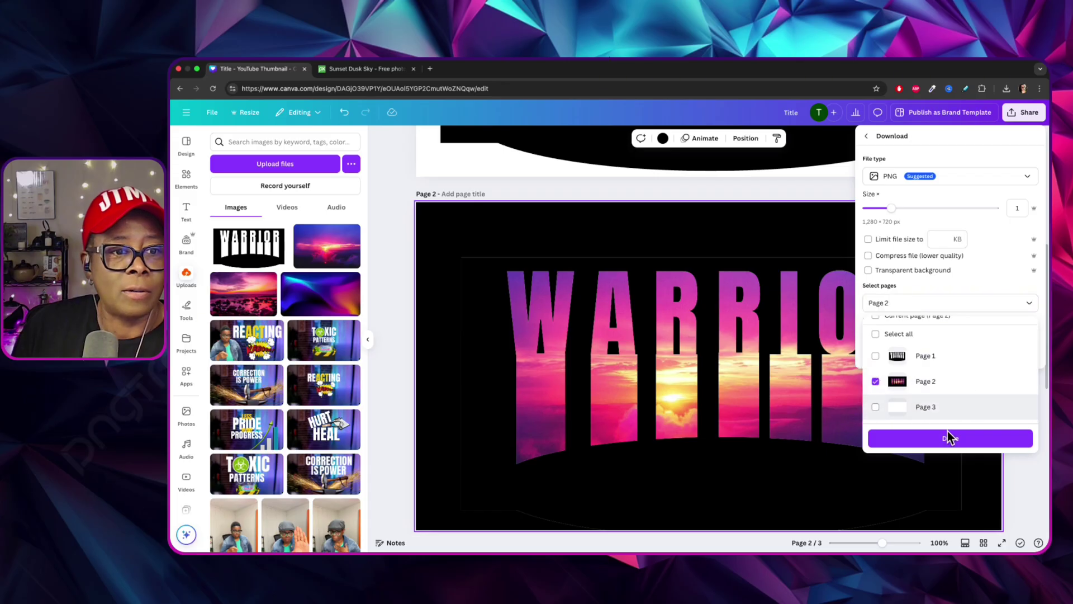
{"action": "left_click", "coordinate": [952, 436]}
{"action": "left_click", "coordinate": [960, 353]}
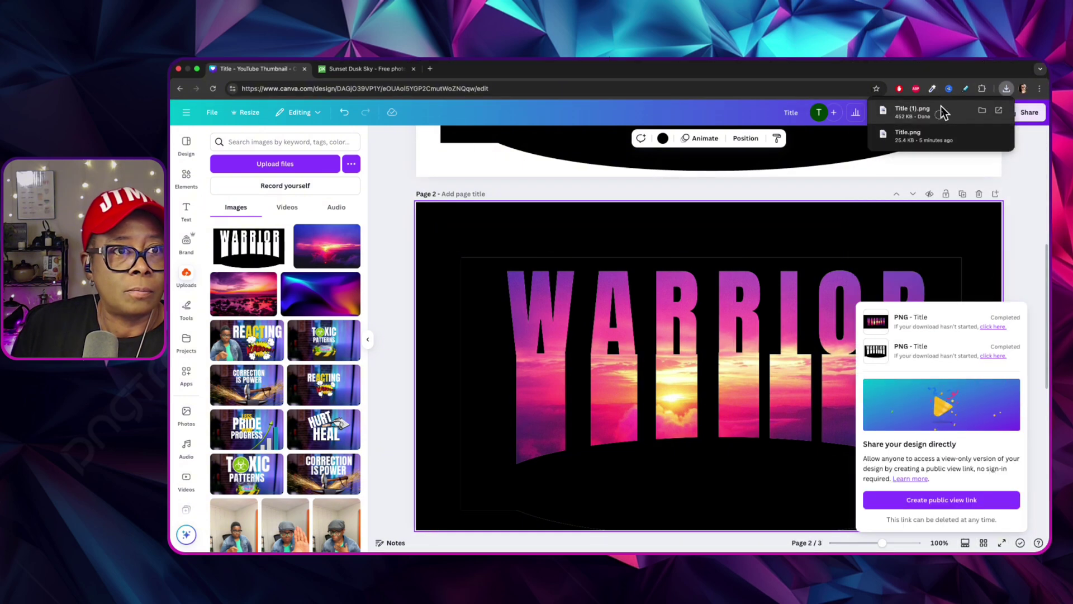
Upload the downloaded Title (1).png and place it on page 3, toward the page's upper-left corner.
{"action": "left_click_drag", "start_coordinate": [942, 112], "coordinate": [283, 325]}
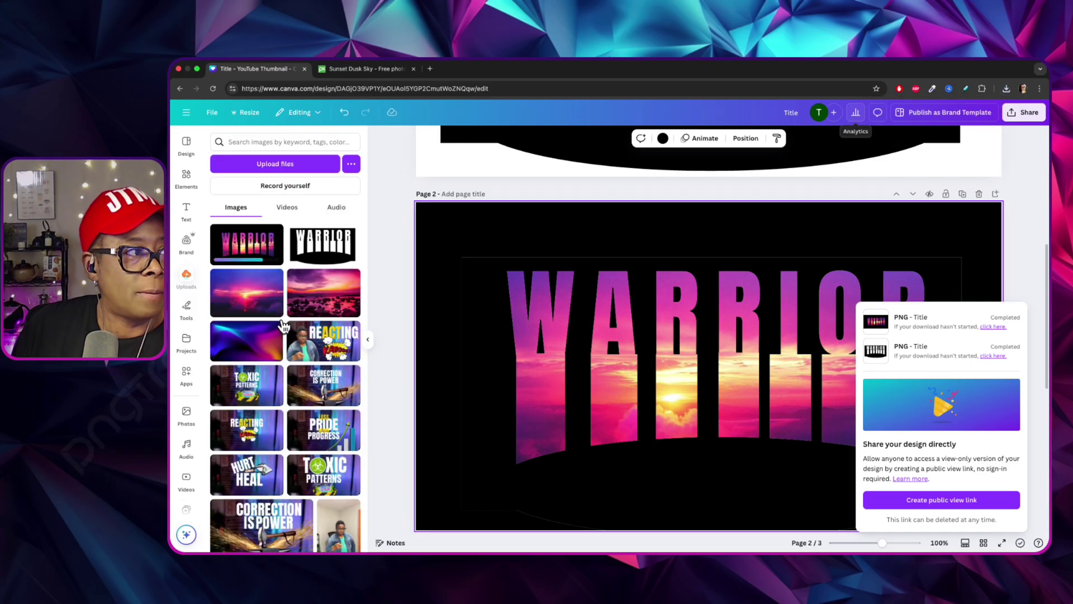
{"action": "scroll", "coordinate": [615, 430], "scroll_direction": "down", "scroll_amount": 5}
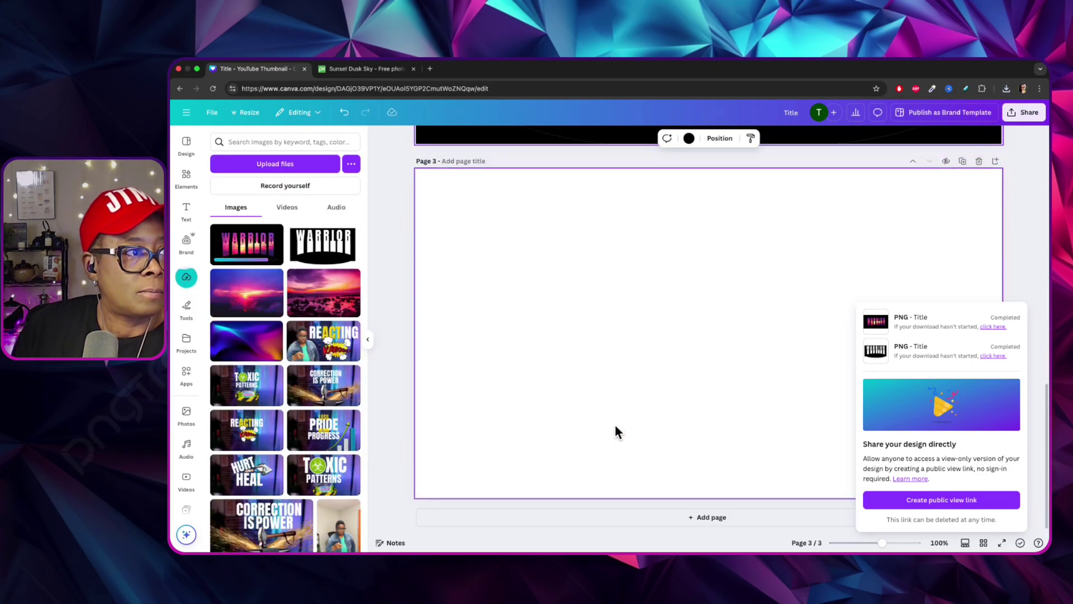
{"action": "left_click", "coordinate": [260, 242]}
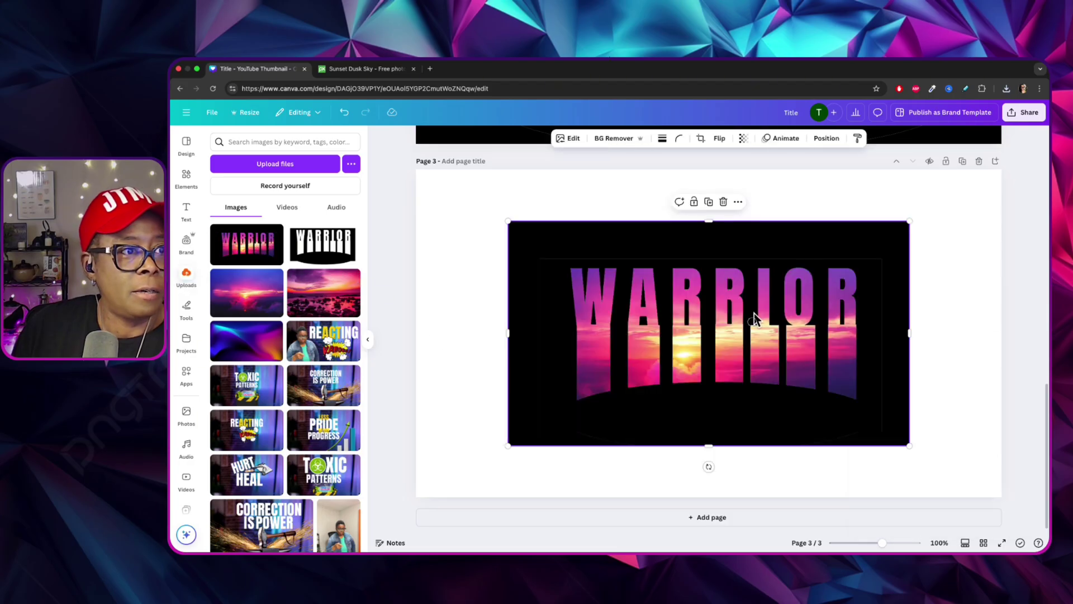
{"action": "left_click_drag", "start_coordinate": [753, 313], "coordinate": [684, 295]}
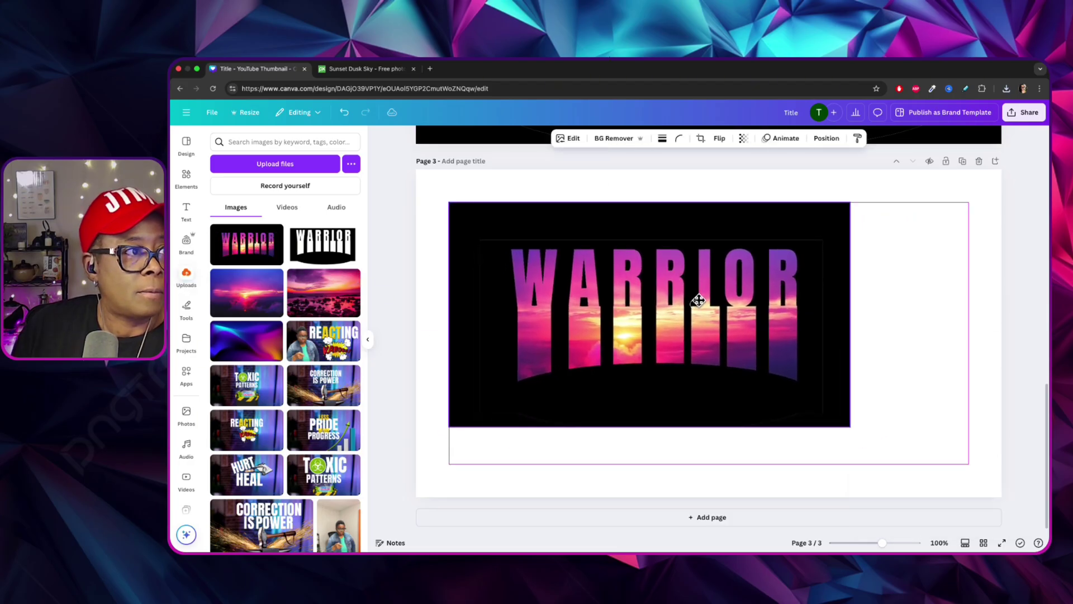
Enlarge the WARRIOR image to fill most of page 3 and remove its black background.
{"action": "left_click_drag", "start_coordinate": [850, 426], "coordinate": [967, 469]}
{"action": "left_click", "coordinate": [1001, 376]}
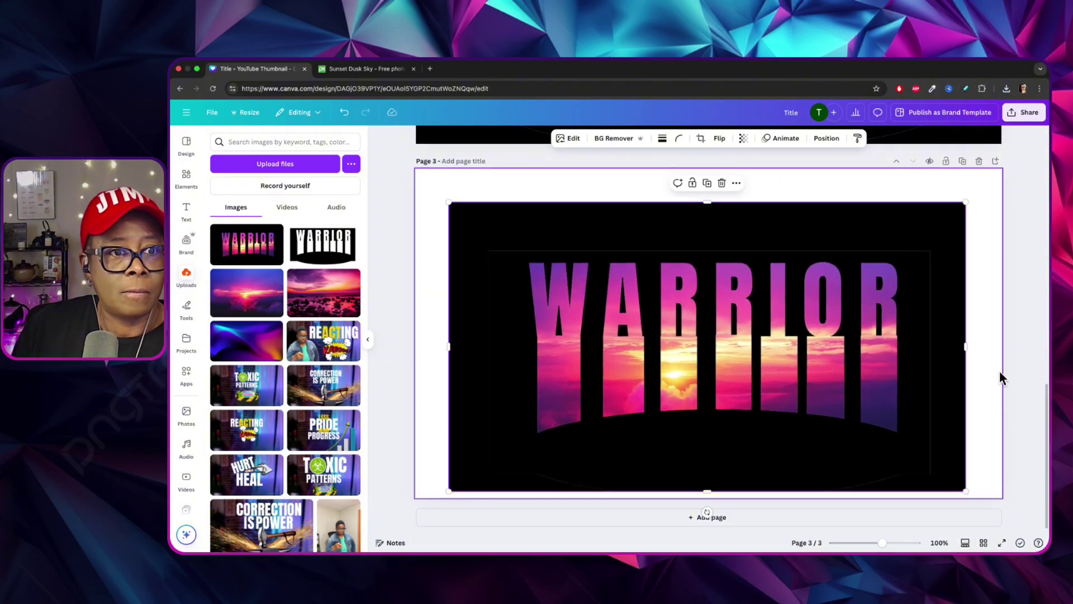
{"action": "left_click", "coordinate": [639, 214]}
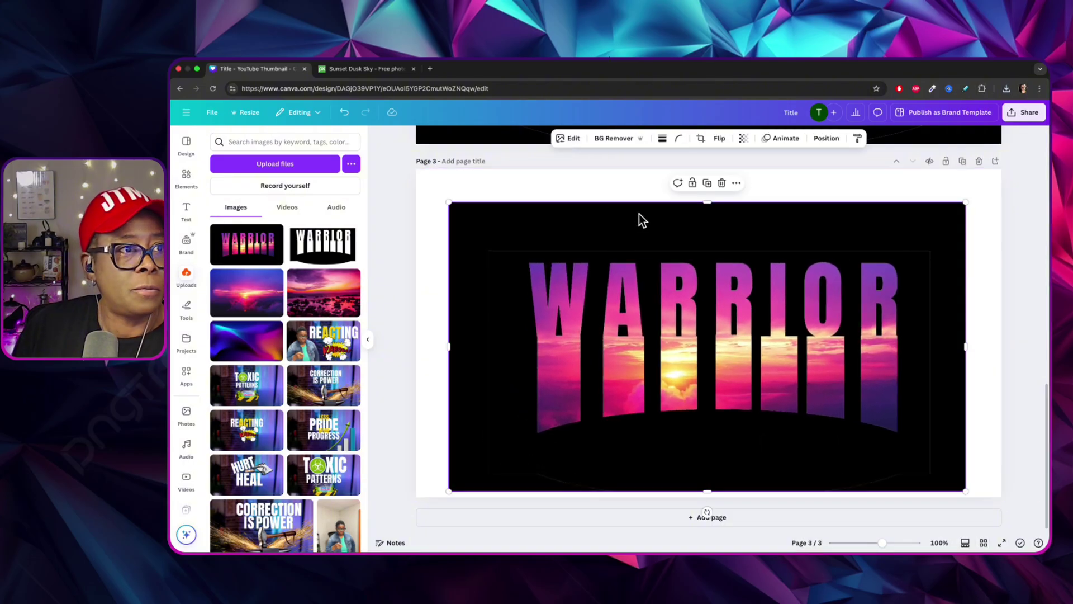
{"action": "left_click", "coordinate": [625, 134]}
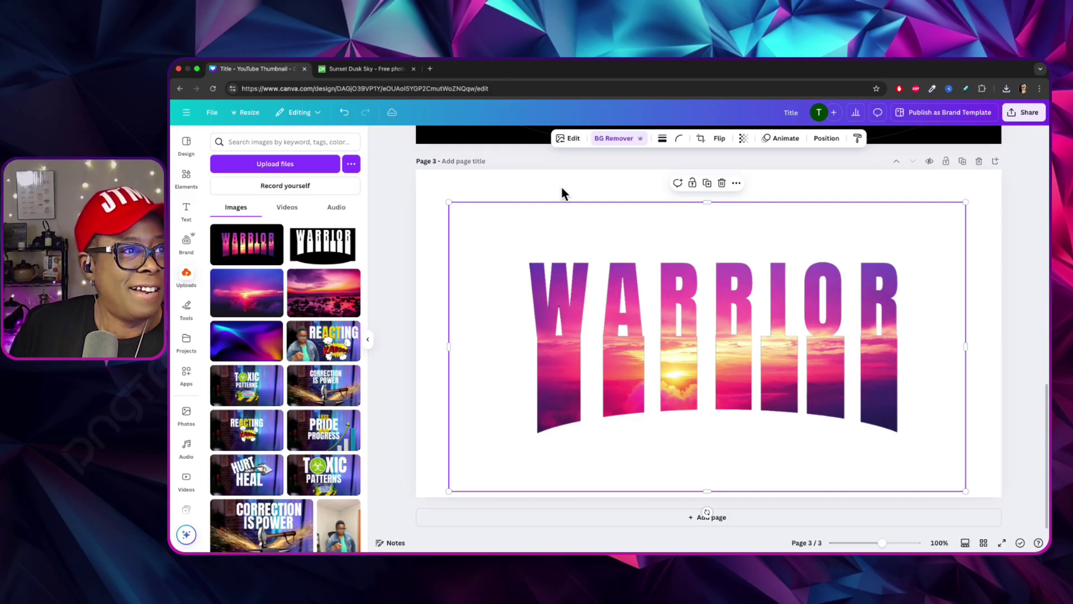
Add a Drop shadow to the WARRIOR image with the blur amount set to 0.
{"action": "left_click", "coordinate": [579, 134]}
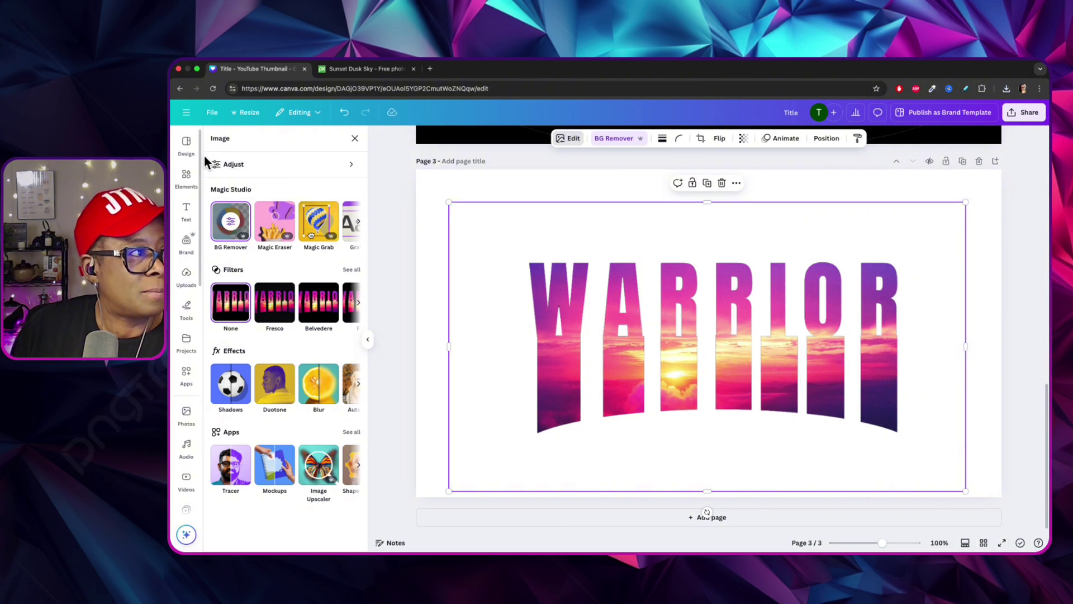
{"action": "left_click", "coordinate": [232, 385]}
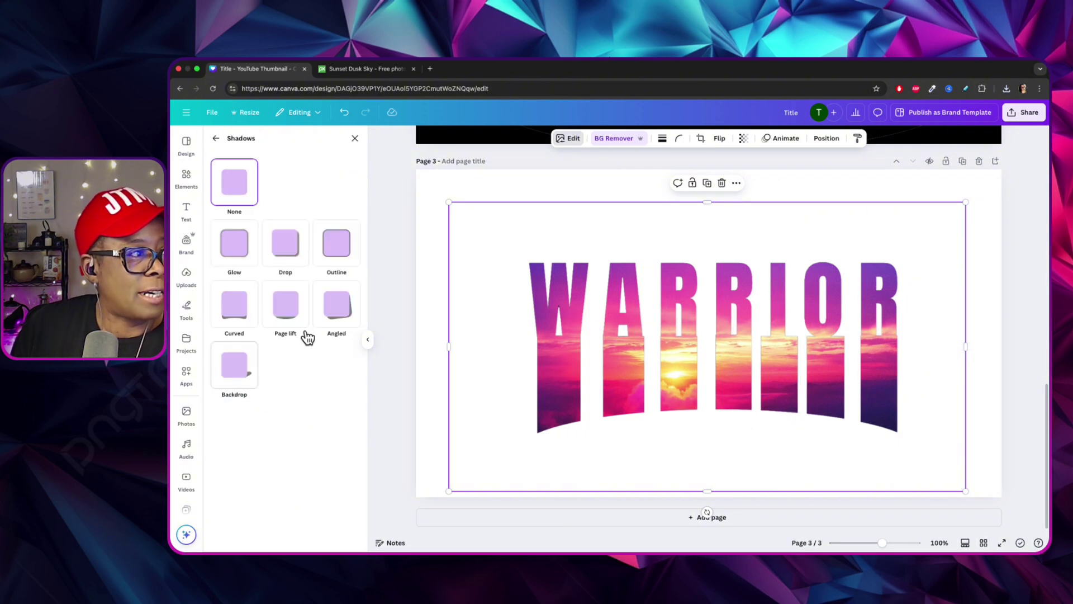
{"action": "left_click", "coordinate": [299, 244]}
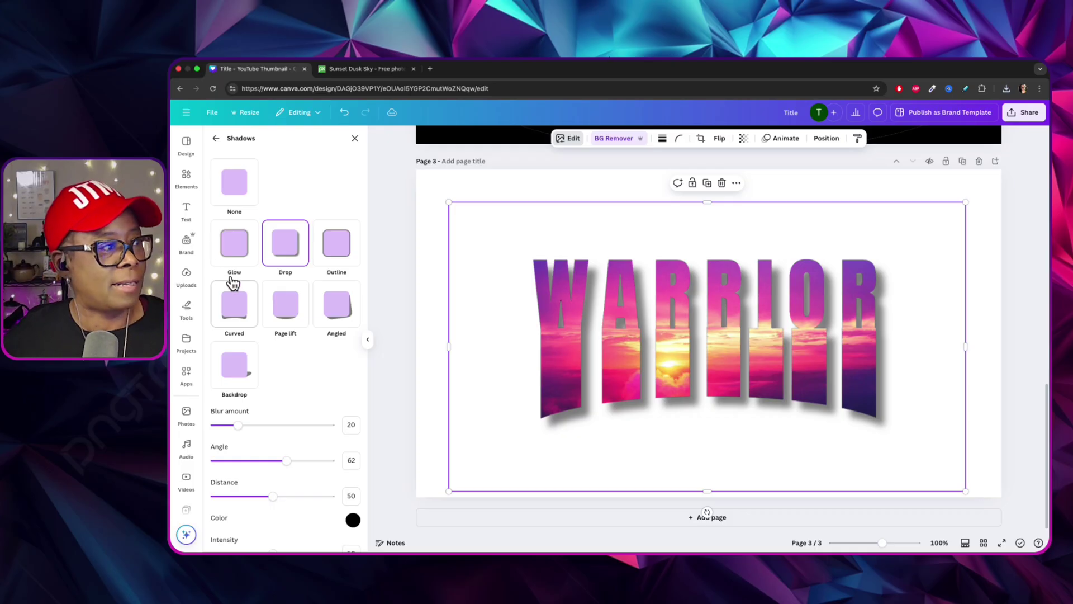
{"action": "left_click_drag", "start_coordinate": [237, 425], "coordinate": [193, 418]}
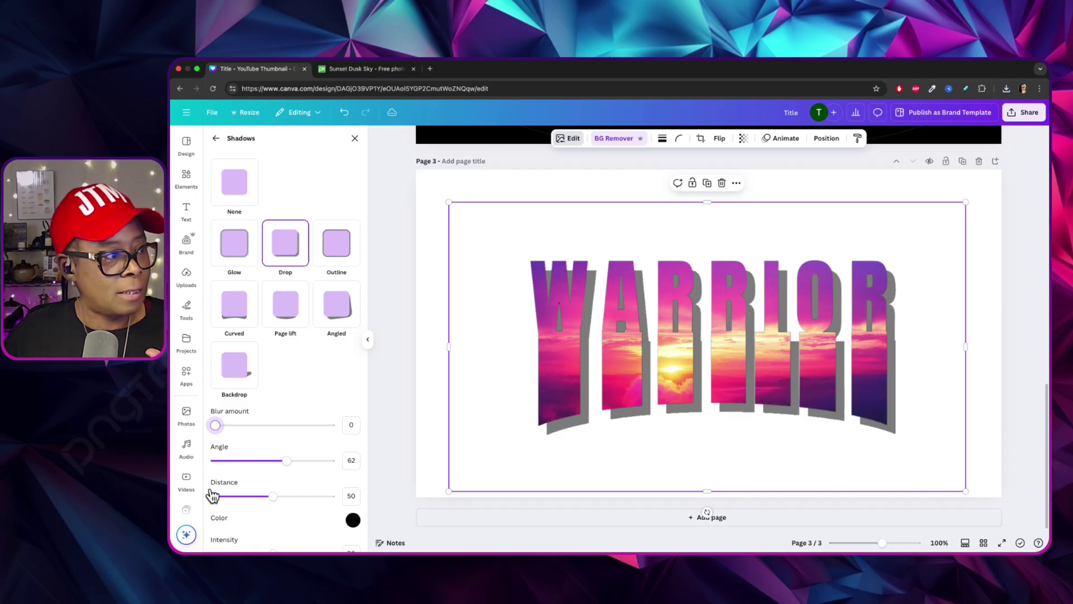
Set the drop shadow's distance to 16, its intensity to 100 and its color to dark gray #646060.
{"action": "left_click_drag", "start_coordinate": [274, 493], "coordinate": [239, 496]}
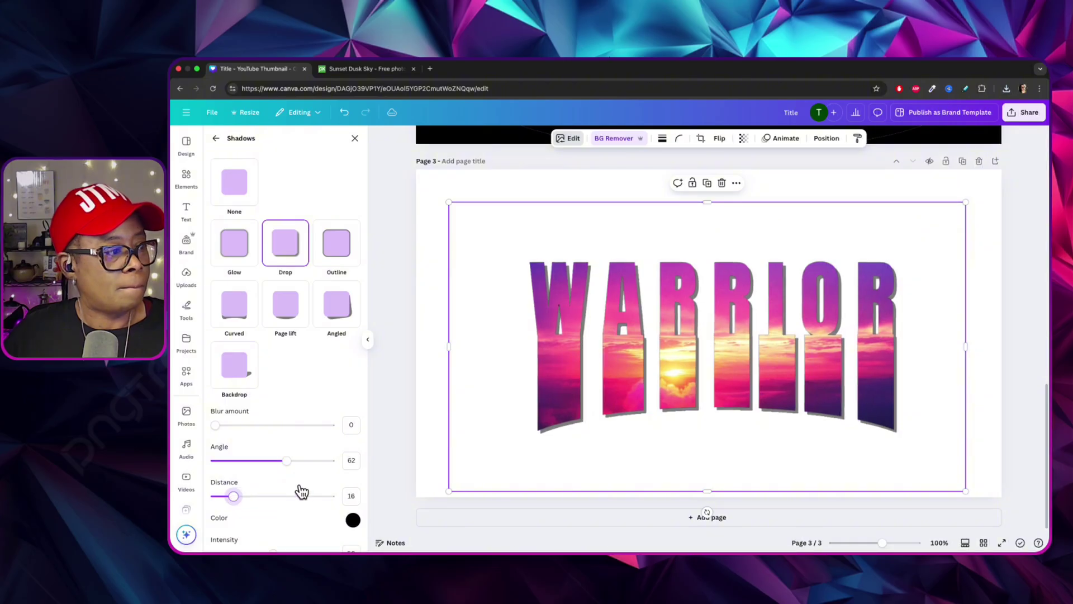
{"action": "scroll", "coordinate": [300, 492], "scroll_direction": "down", "scroll_amount": 1}
{"action": "left_click_drag", "start_coordinate": [274, 534], "coordinate": [379, 533]}
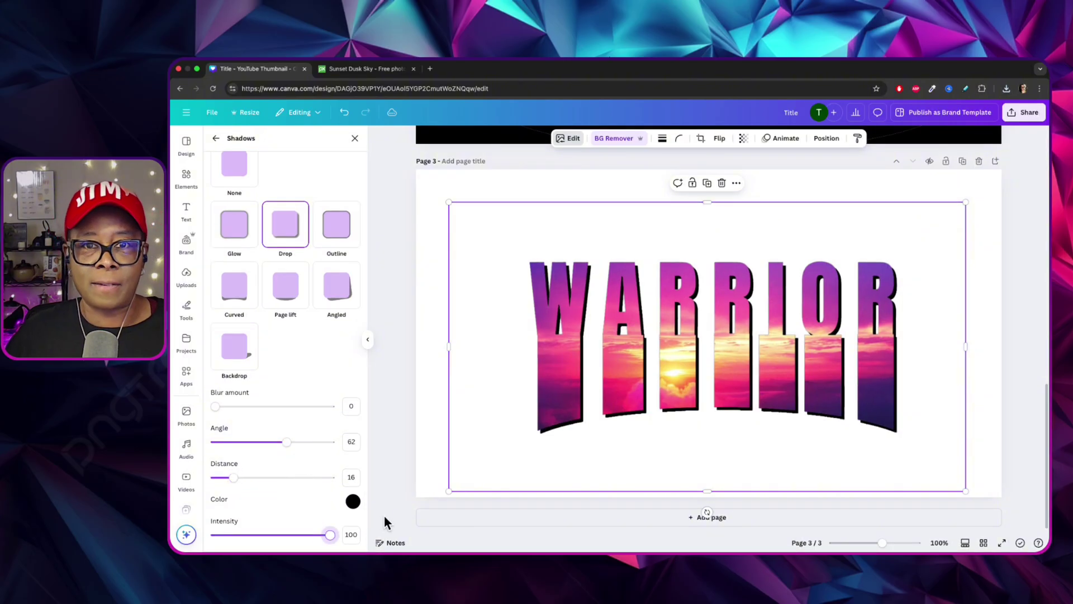
{"action": "left_click", "coordinate": [352, 500]}
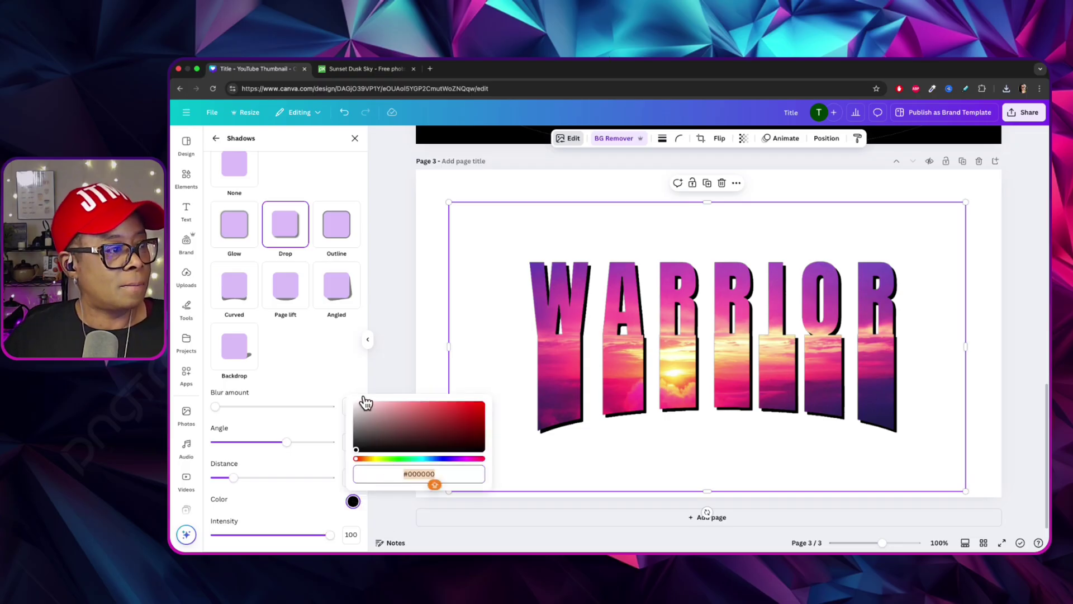
{"action": "left_click_drag", "start_coordinate": [366, 403], "coordinate": [358, 431]}
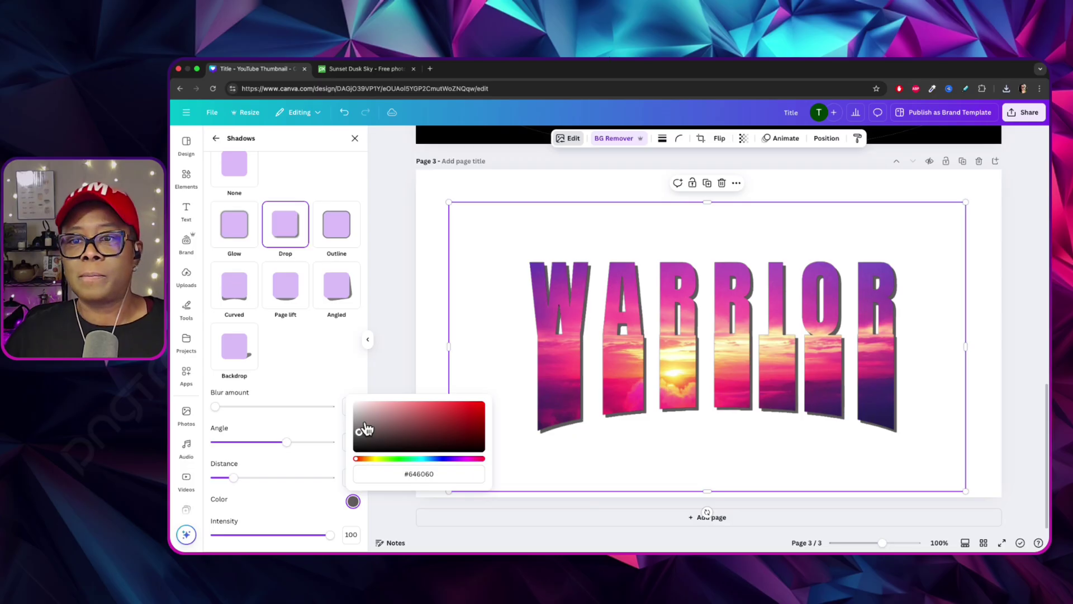